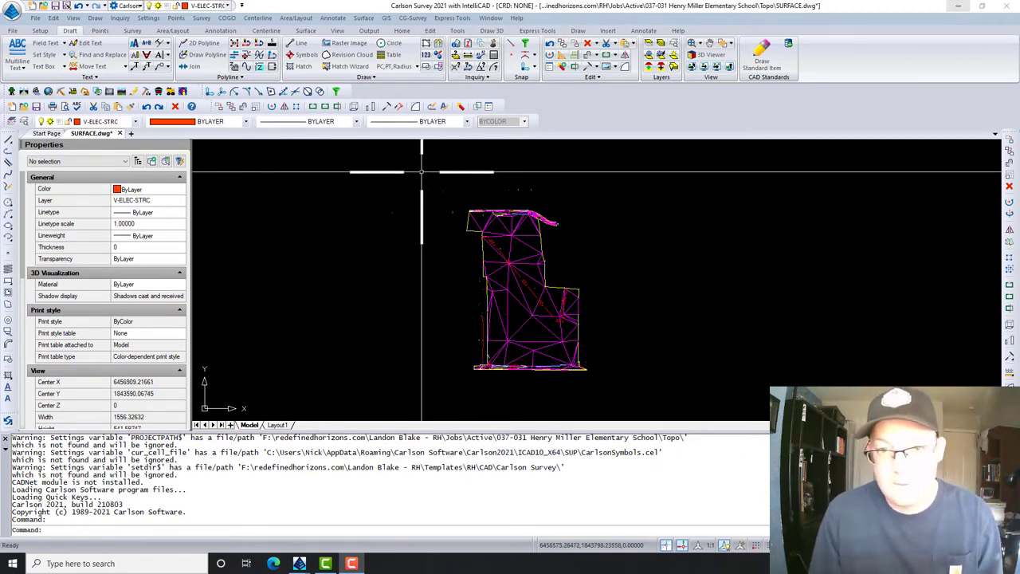
- Examine the existing surface triangulation and contours across the whole site, from the north edge down to the south frontage
mouse_move(479, 310)
middle_down()
mouse_move(499, 287)
mouse_move(480, 286)
middle_up()
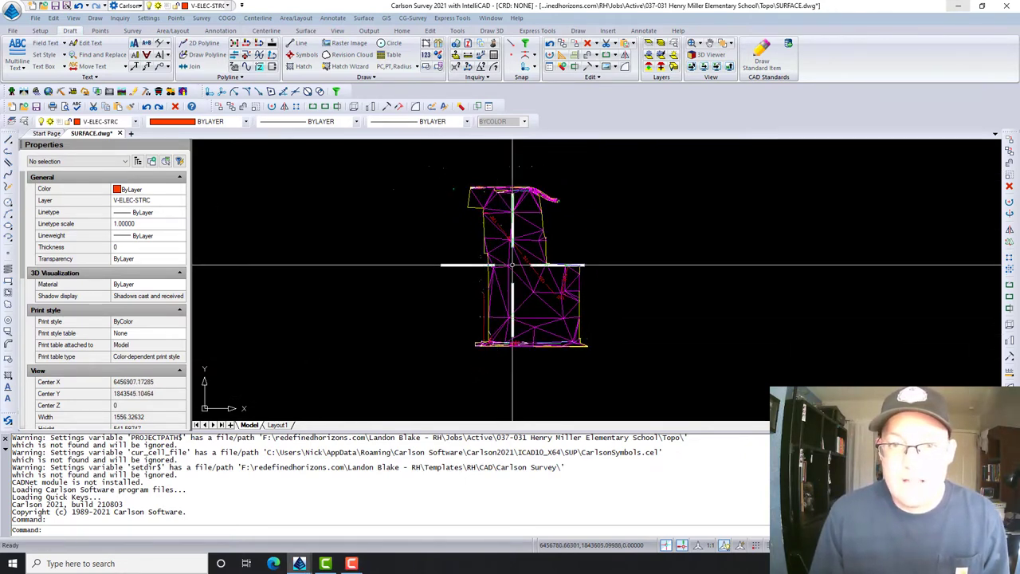
scroll(545, 336, up, 2)
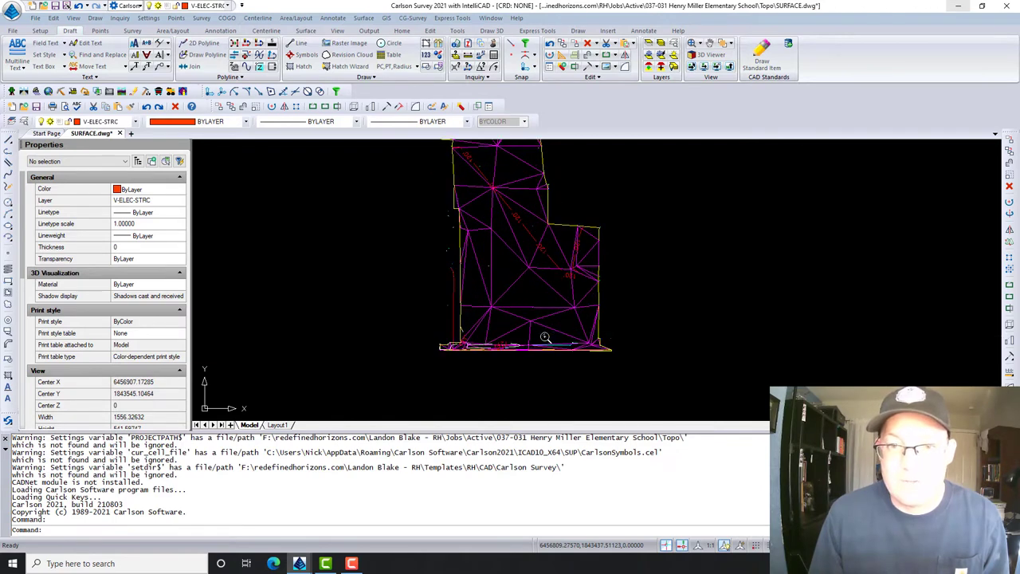
middle_drag(537, 258, 518, 355)
scroll(503, 231, up, 1)
scroll(502, 230, up, 5)
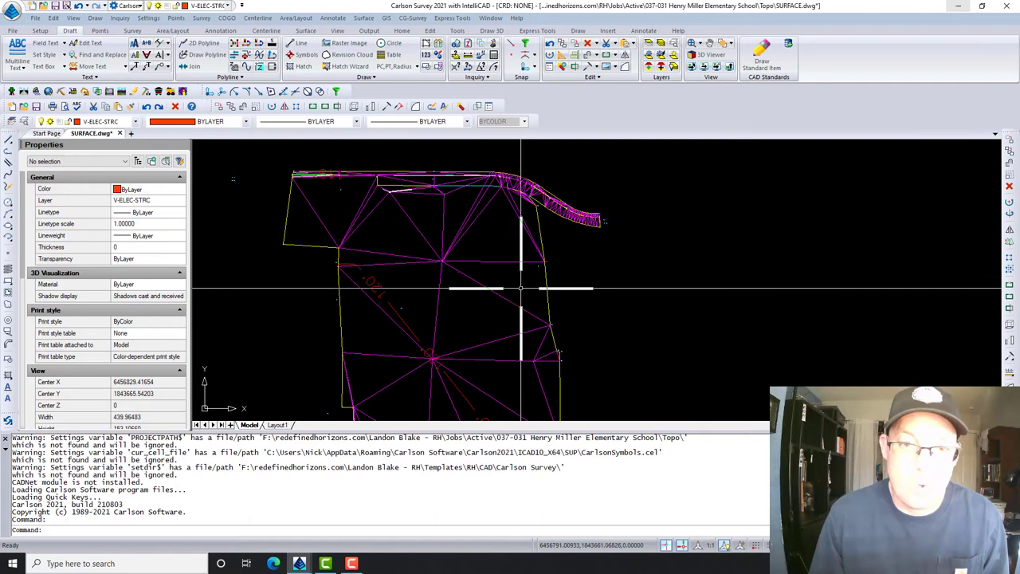
scroll(522, 285, up, 6)
middle_drag(521, 199, 474, 316)
scroll(510, 399, down, 5)
middle_drag(510, 399, 515, 229)
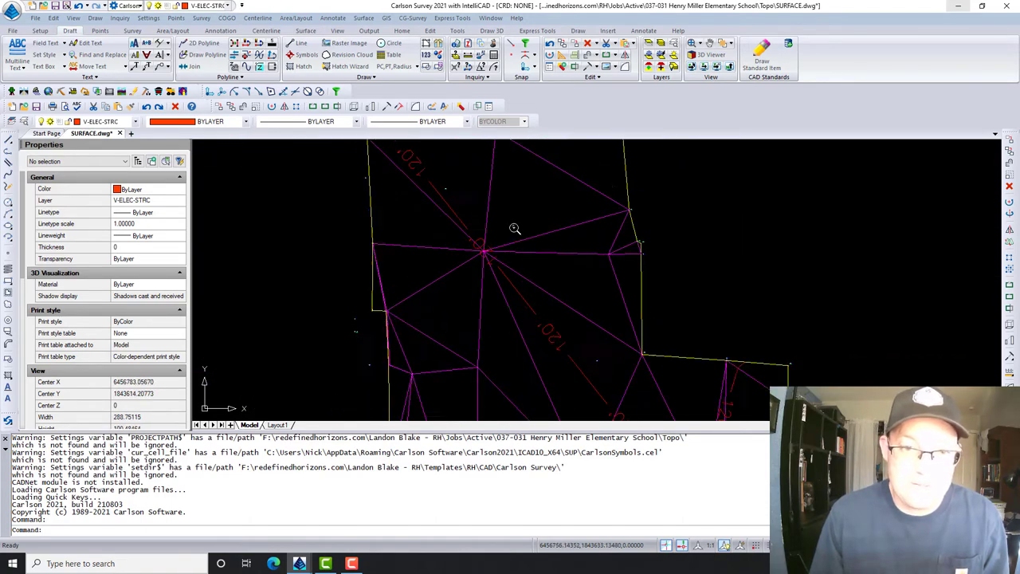
scroll(515, 228, down, 2)
middle_drag(544, 199, 535, 152)
mouse_move(551, 307)
middle_down()
mouse_move(554, 210)
mouse_move(571, 189)
middle_up()
scroll(500, 280, up, 3)
scroll(499, 280, up, 4)
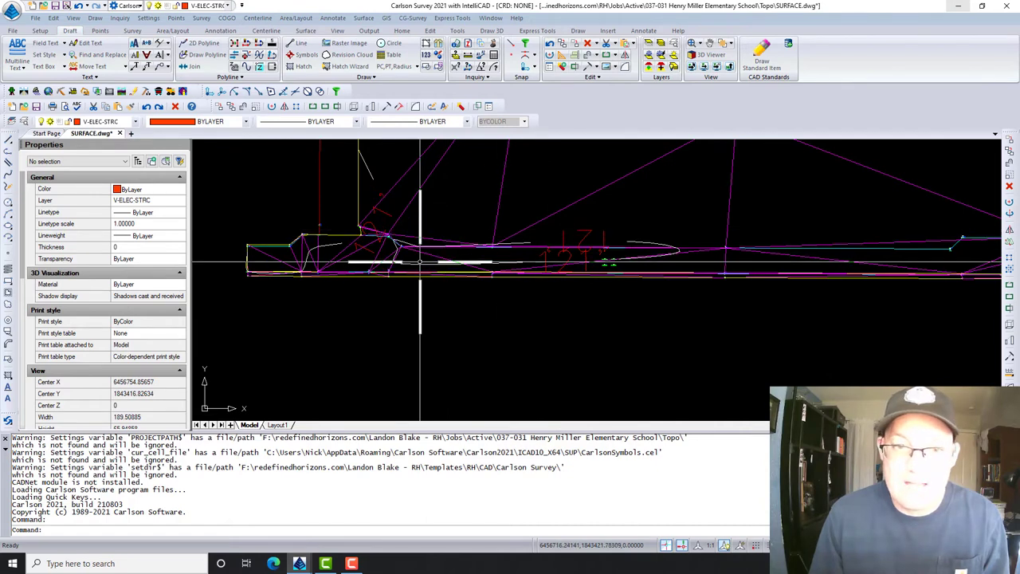
- Examine the contours and the spot elevations of the BOW AP, TC GB and FL points at the southwest driveway
scroll(417, 258, up, 10)
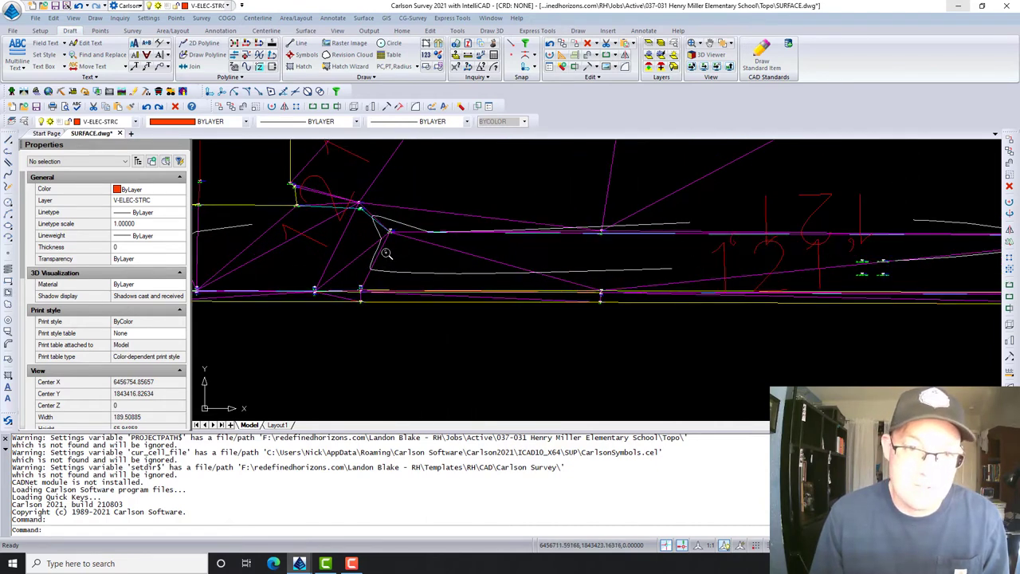
middle_drag(395, 236, 517, 268)
scroll(519, 204, up, 7)
scroll(531, 248, up, 7)
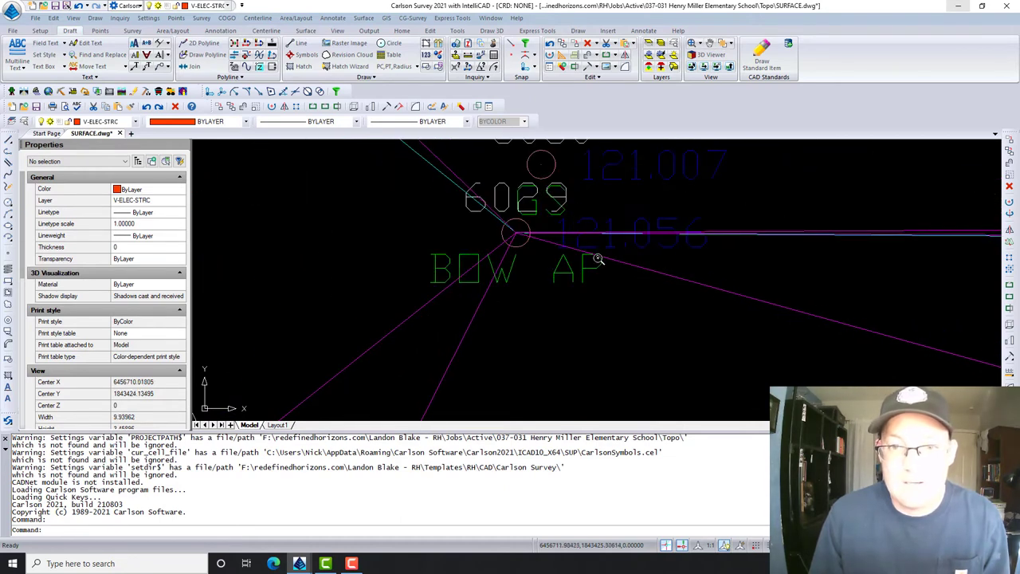
scroll(654, 243, down, 8)
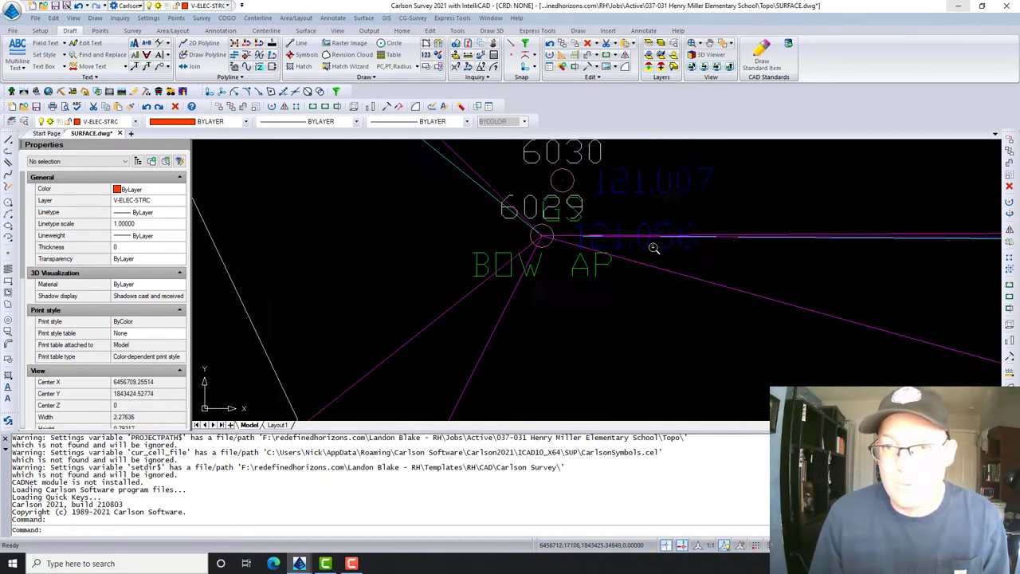
middle_drag(653, 319, 564, 251)
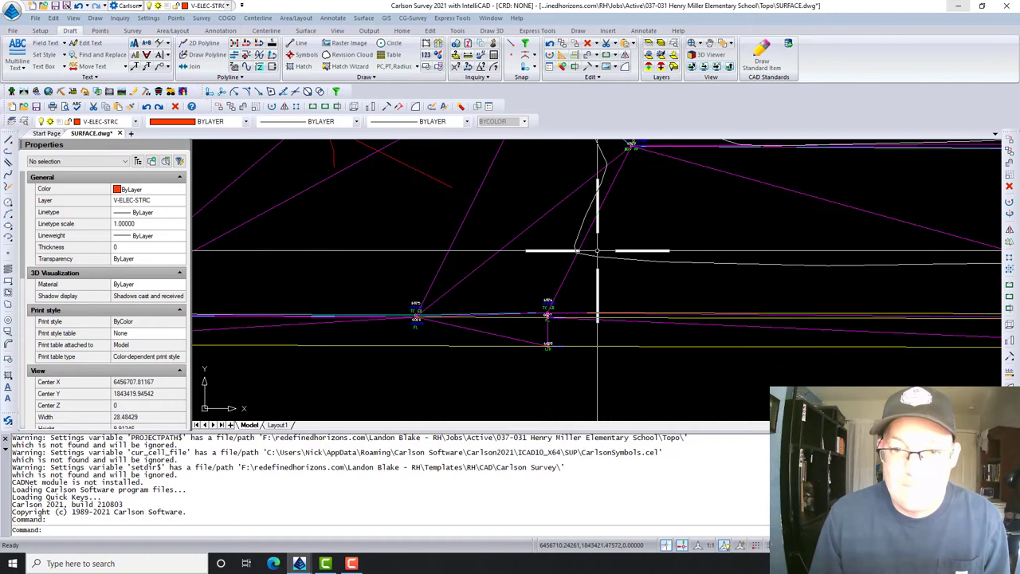
scroll(590, 297, up, 5)
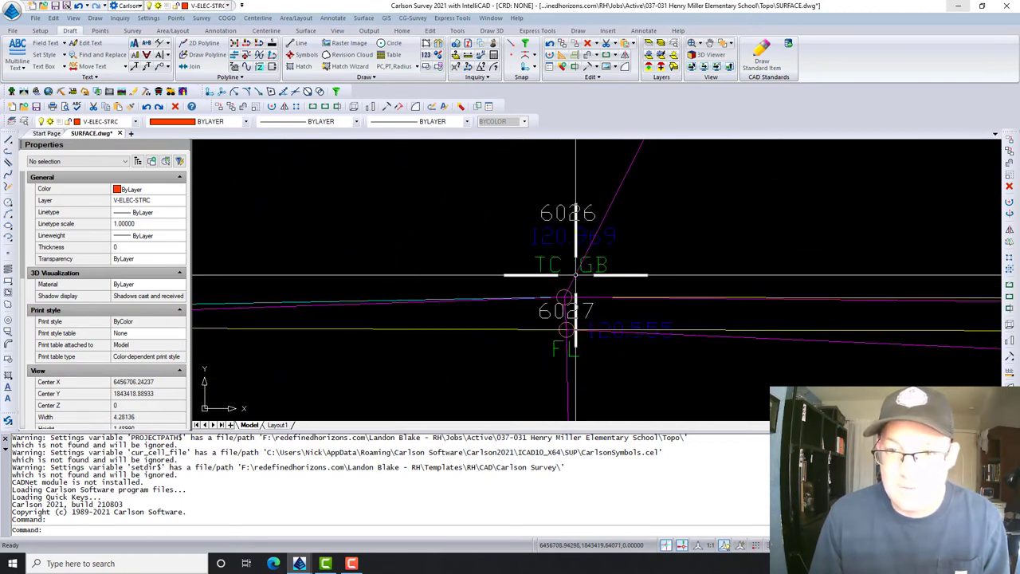
scroll(604, 249, down, 9)
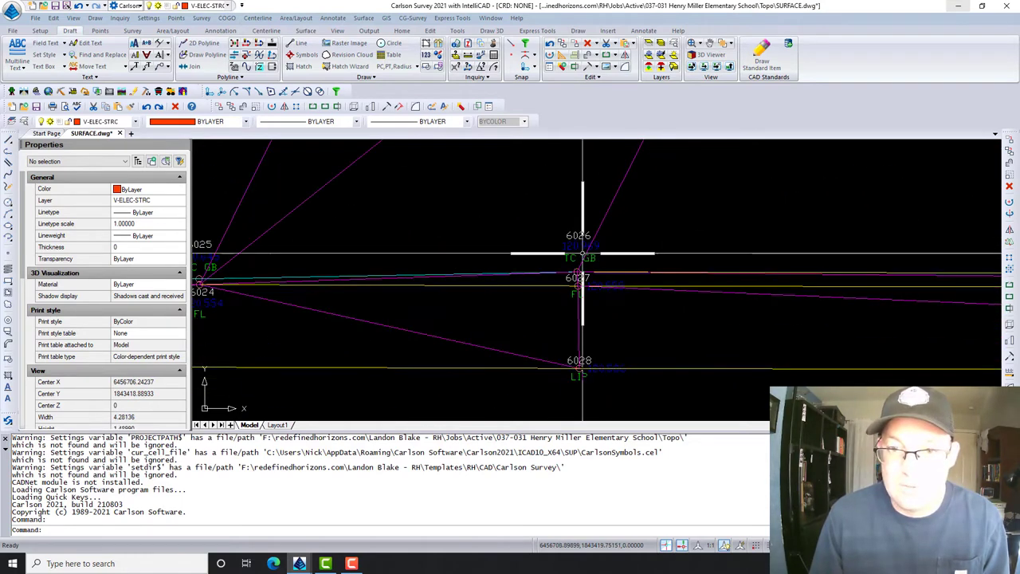
middle_drag(611, 234, 553, 314)
scroll(497, 235, down, 8)
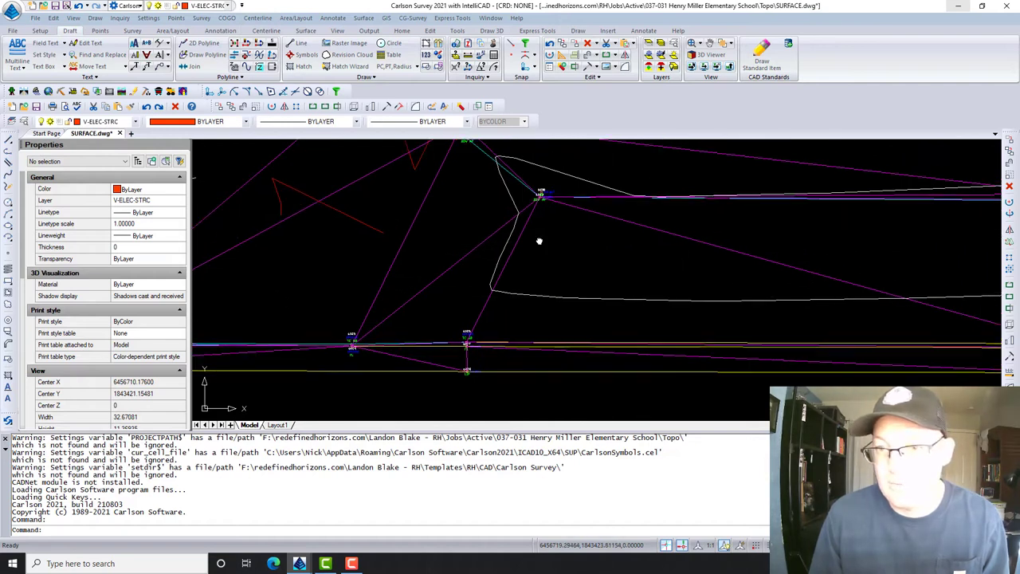
middle_drag(534, 251, 500, 403)
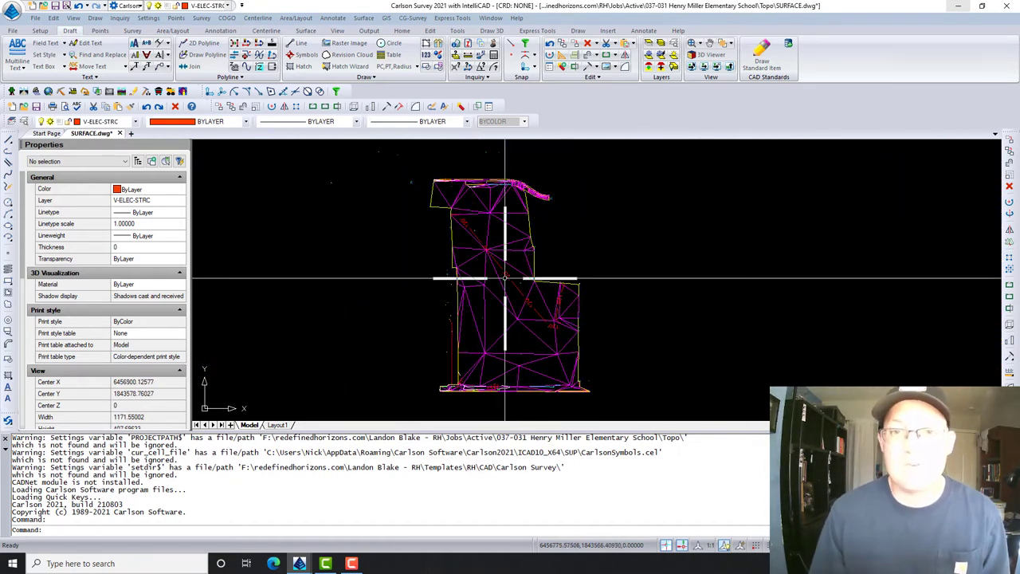
- Set the drawing's horizontal scale to 10 in Drawing Setup
middle_drag(531, 350, 531, 323)
scroll(516, 314, up, 2)
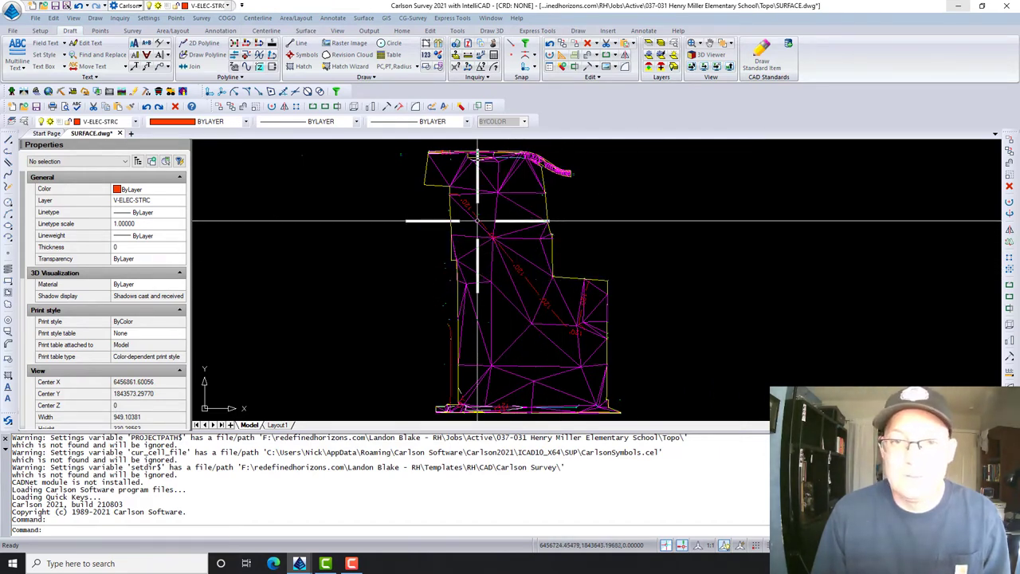
click(150, 18)
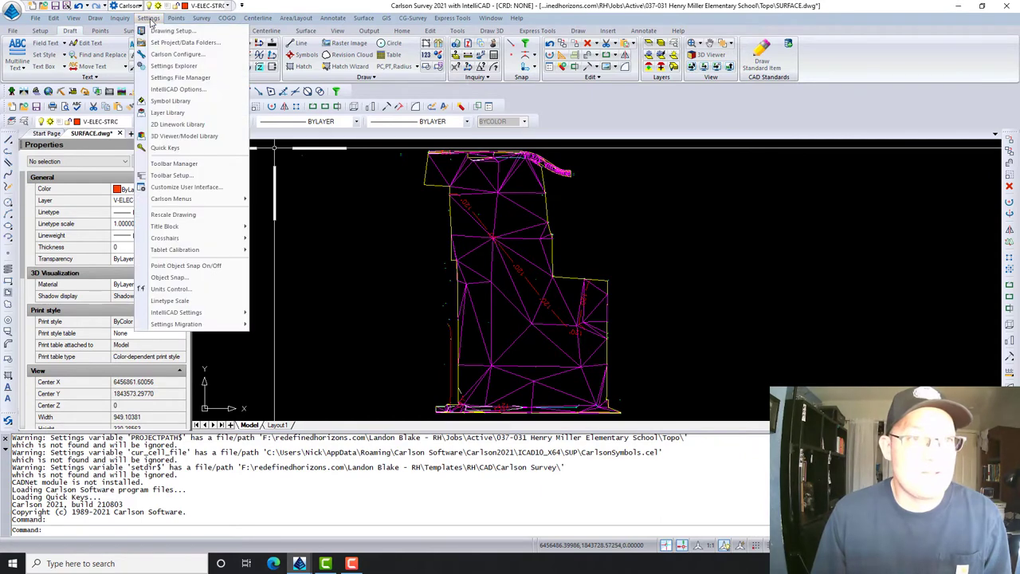
click(163, 31)
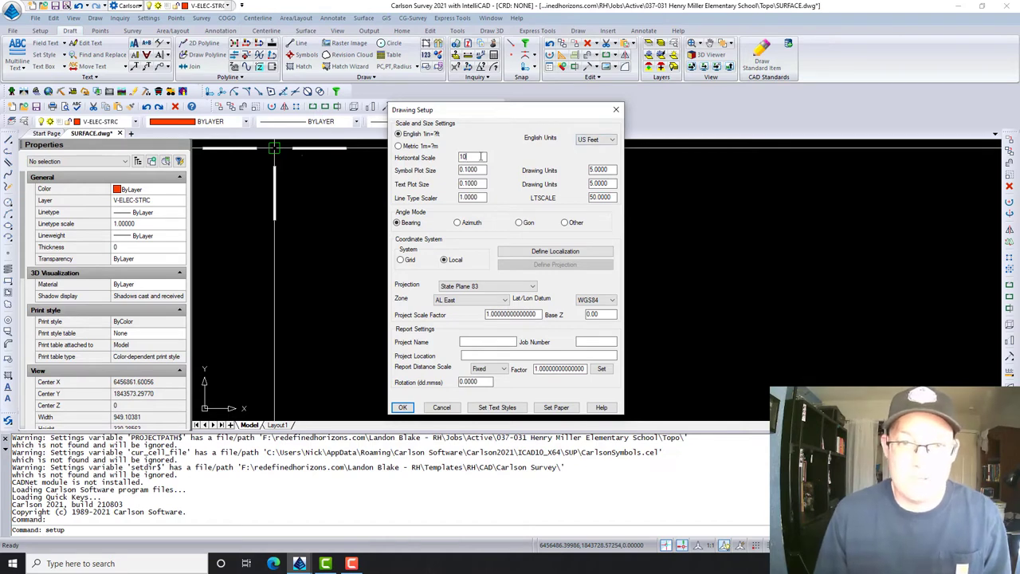
click(404, 407)
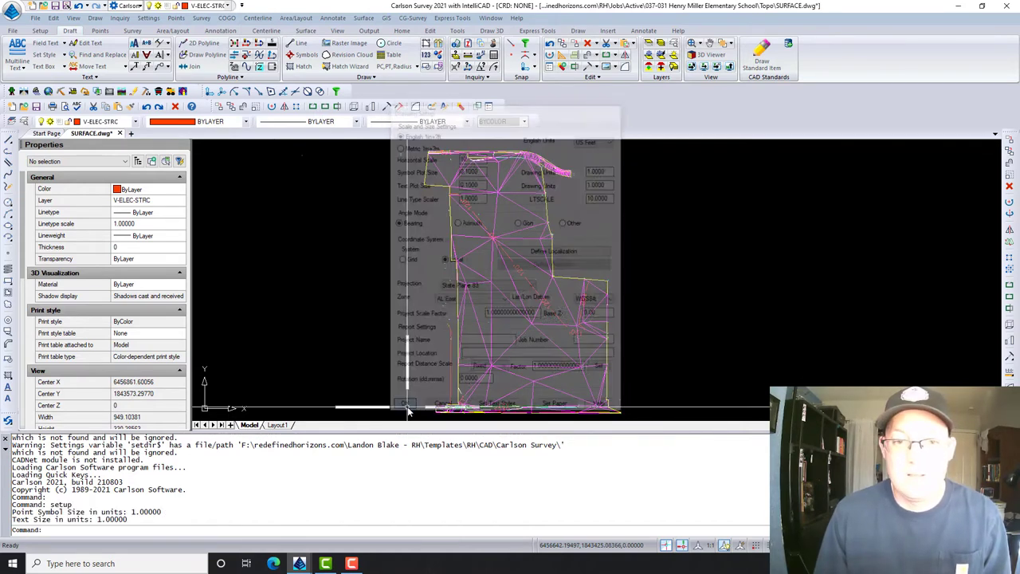
- Configure Triangulate and Contour with a contour interval of 0.2 and an index interval of 1
middle_drag(549, 325, 547, 335)
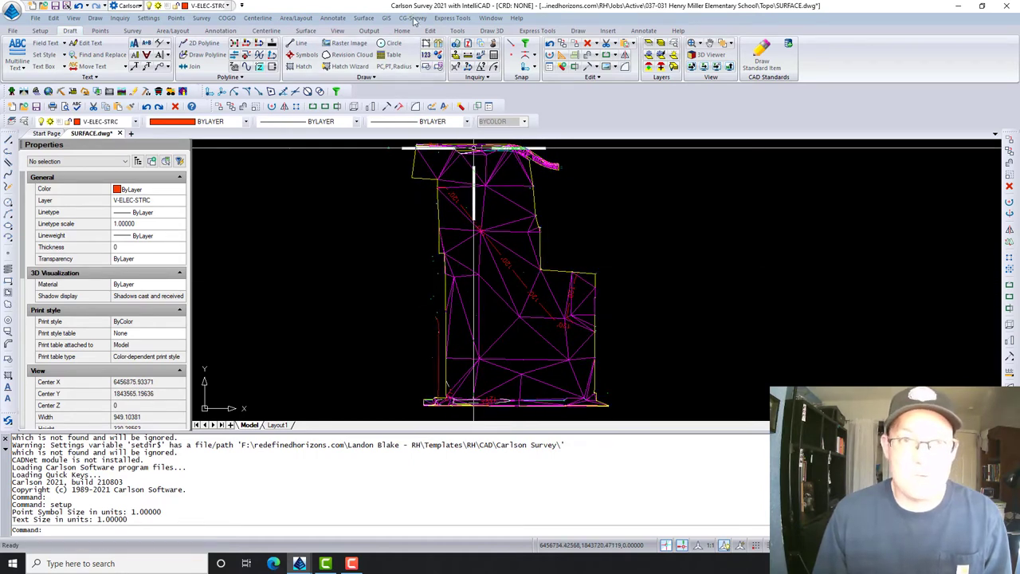
click(364, 22)
click(382, 31)
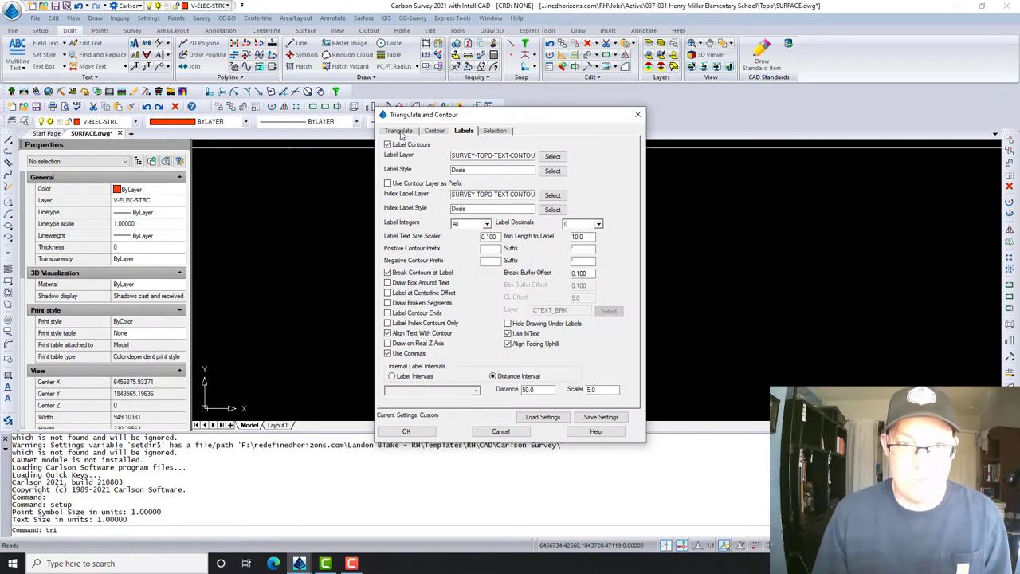
click(400, 131)
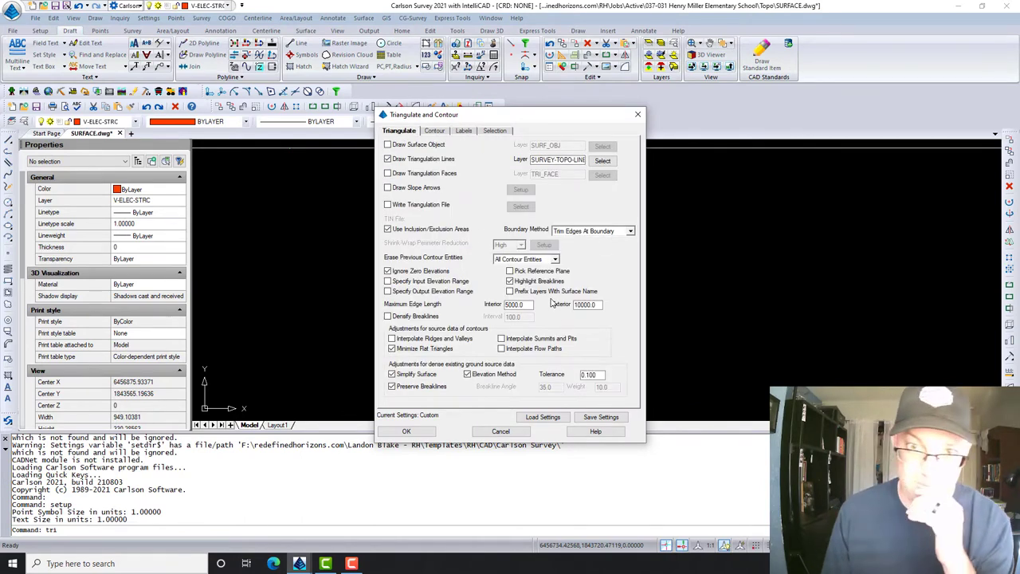
click(436, 132)
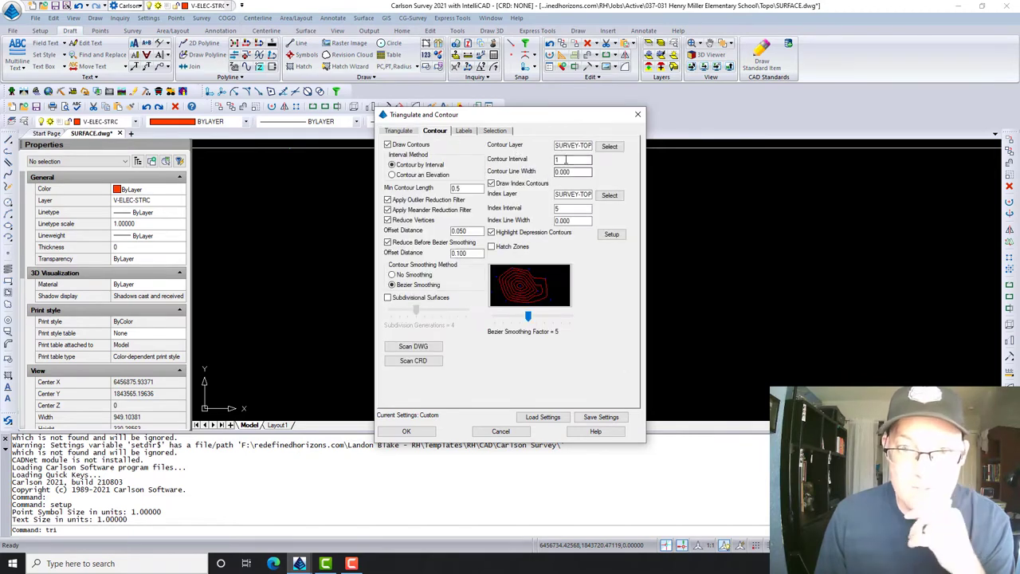
double_click(566, 160)
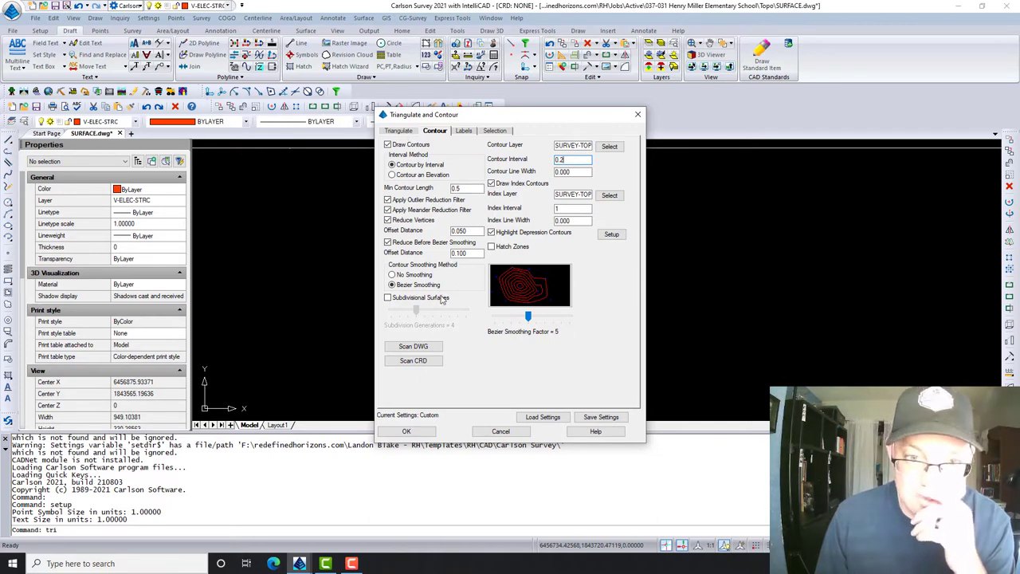
click(407, 431)
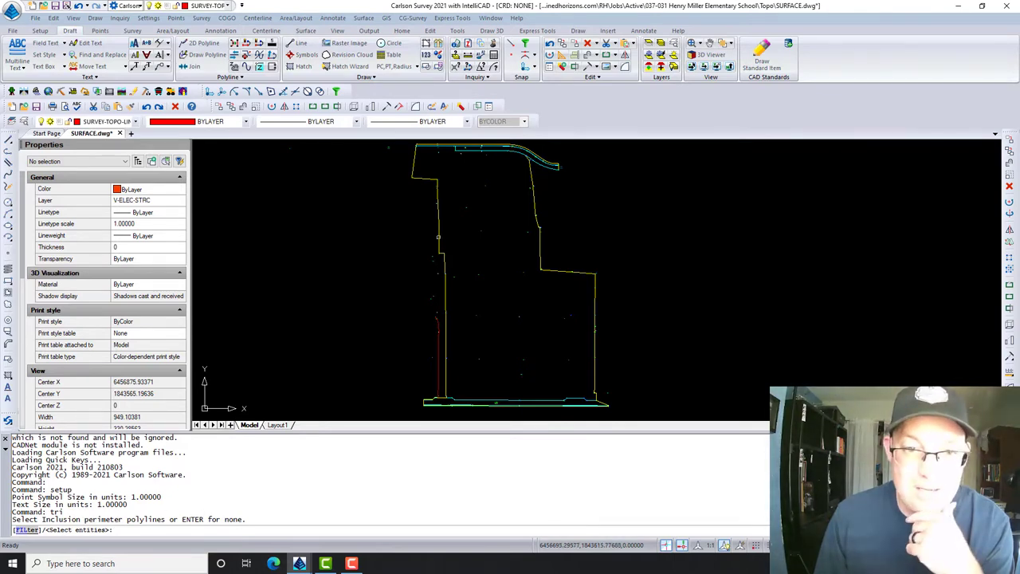
- Generate the contoured surface from all site points and breaklines, using the yellow site boundary as inclusion perimeter and no exclusion perimeter
click(438, 237)
key(Return)
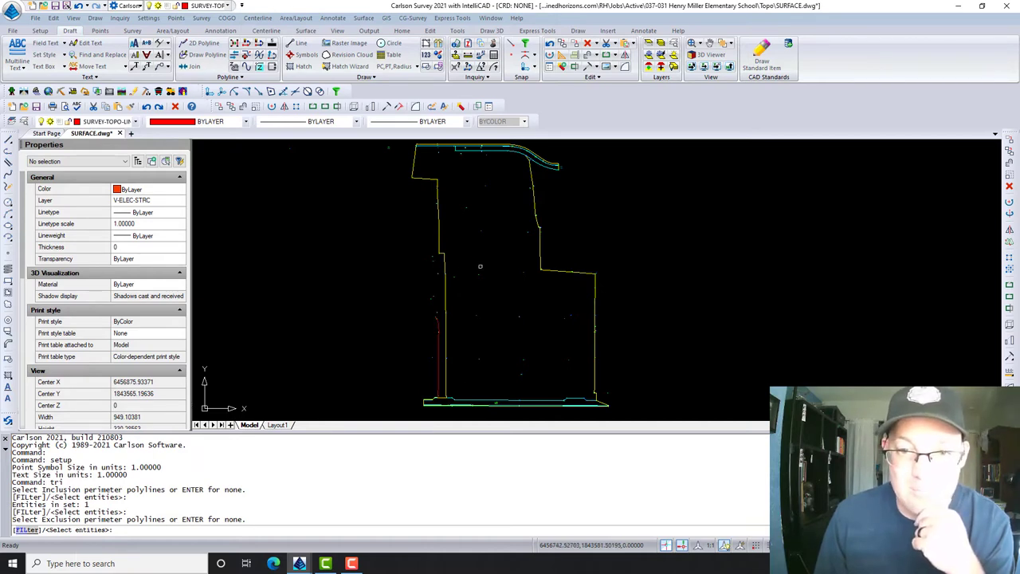
key(Return)
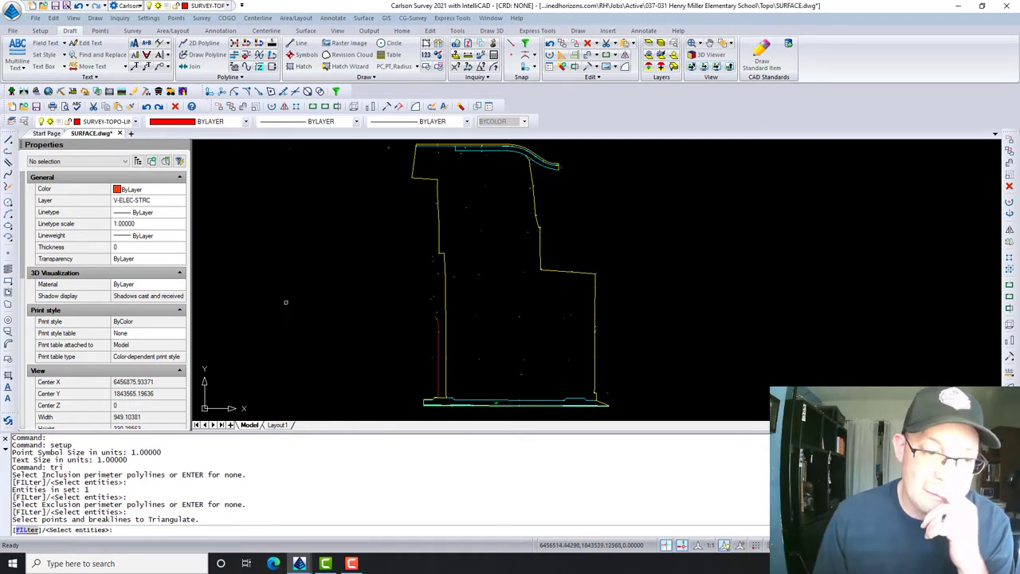
scroll(286, 302, down, 1)
scroll(344, 197, down, 1)
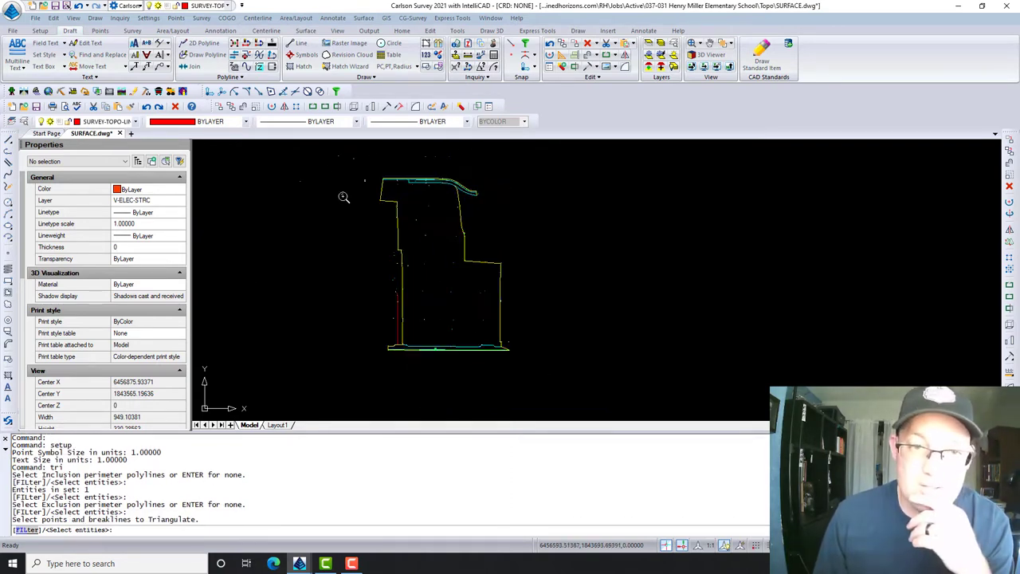
click(379, 171)
click(539, 381)
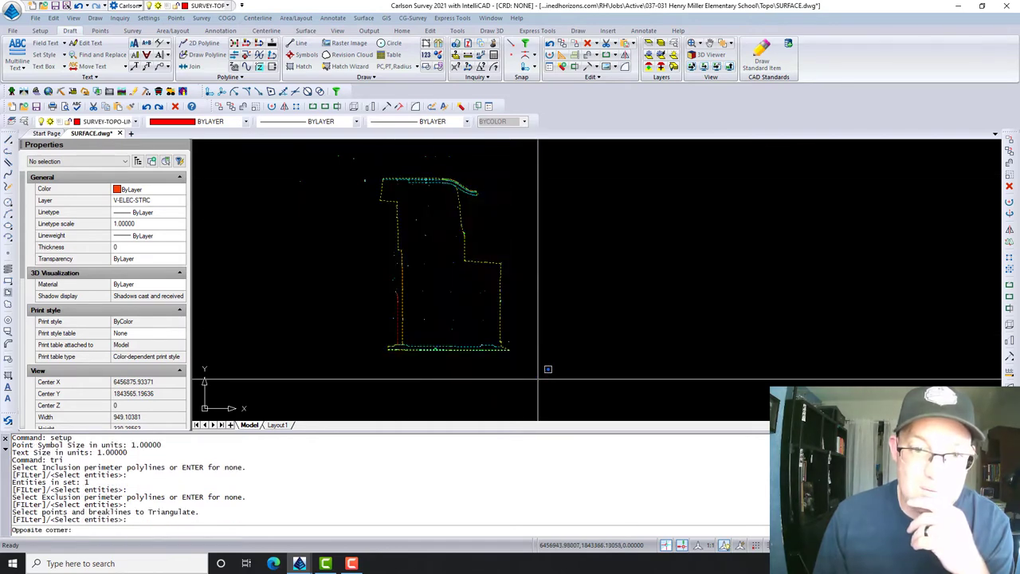
key(Return)
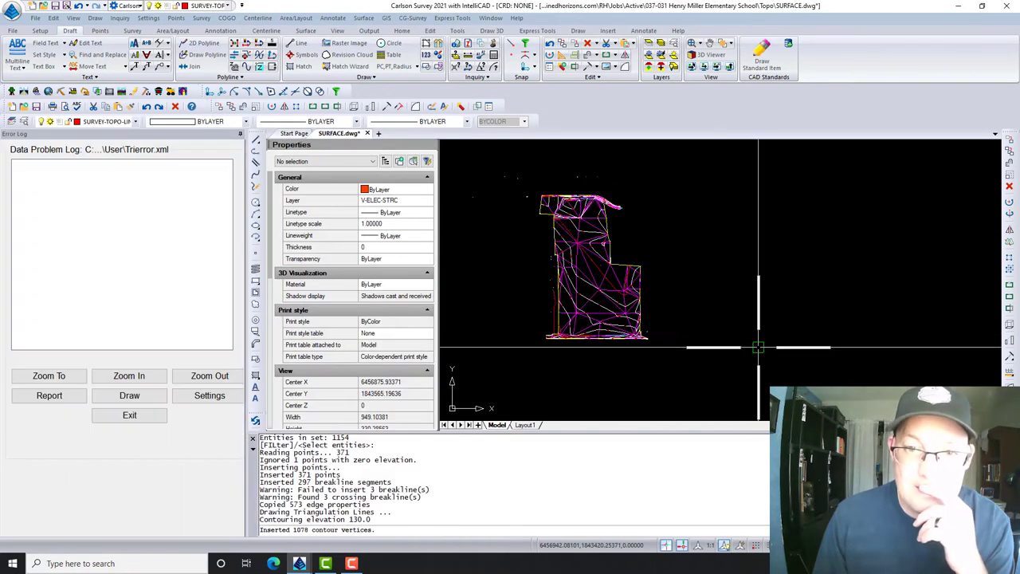
- Examine the regenerated contours and labels along the south frontage and up through the middle of the site
scroll(573, 233, up, 4)
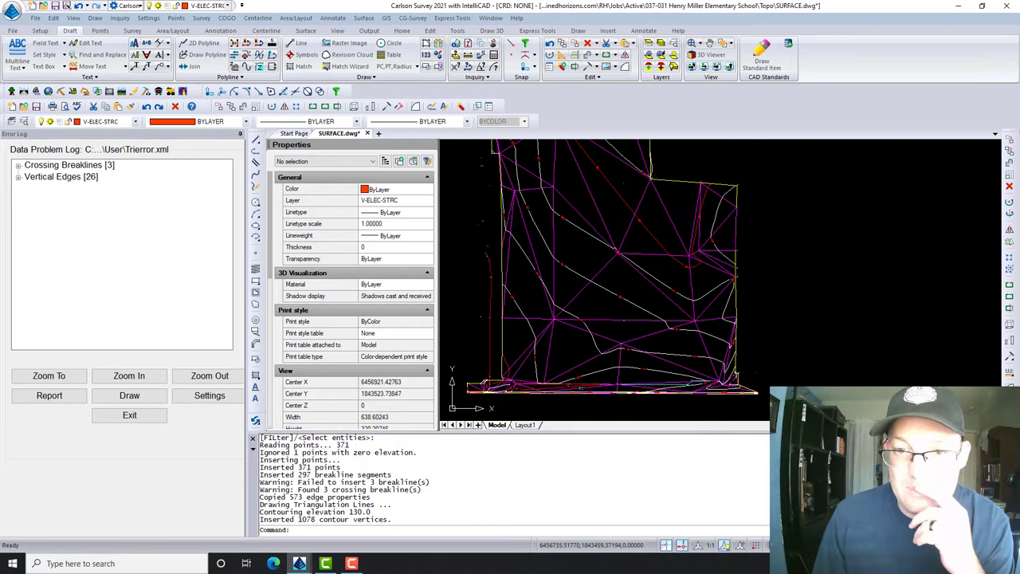
scroll(533, 296, up, 2)
middle_drag(521, 321, 577, 177)
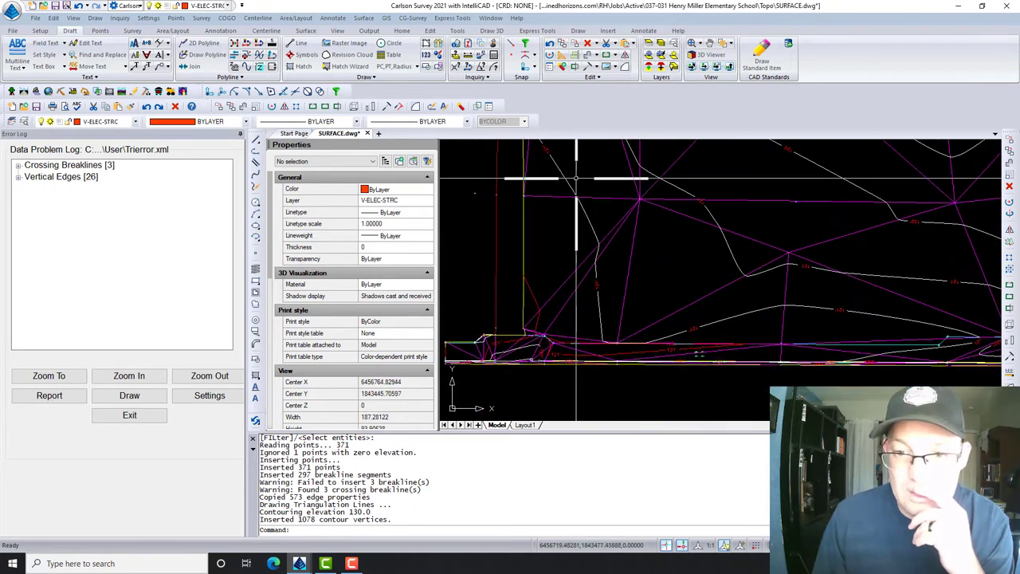
middle_drag(590, 373, 603, 358)
scroll(665, 307, up, 4)
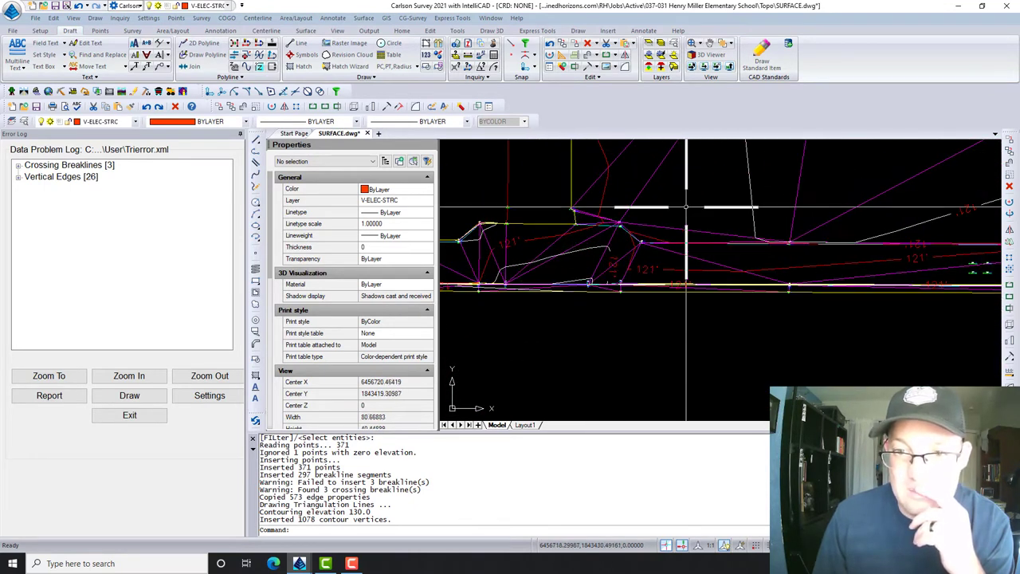
middle_drag(578, 275, 502, 274)
scroll(510, 274, down, 4)
middle_drag(770, 219, 641, 348)
scroll(671, 293, down, 4)
mouse_move(691, 223)
middle_down()
mouse_move(713, 263)
mouse_move(715, 218)
mouse_move(665, 347)
middle_up()
mouse_move(746, 192)
middle_down()
mouse_move(700, 276)
mouse_move(717, 351)
mouse_move(753, 359)
middle_up()
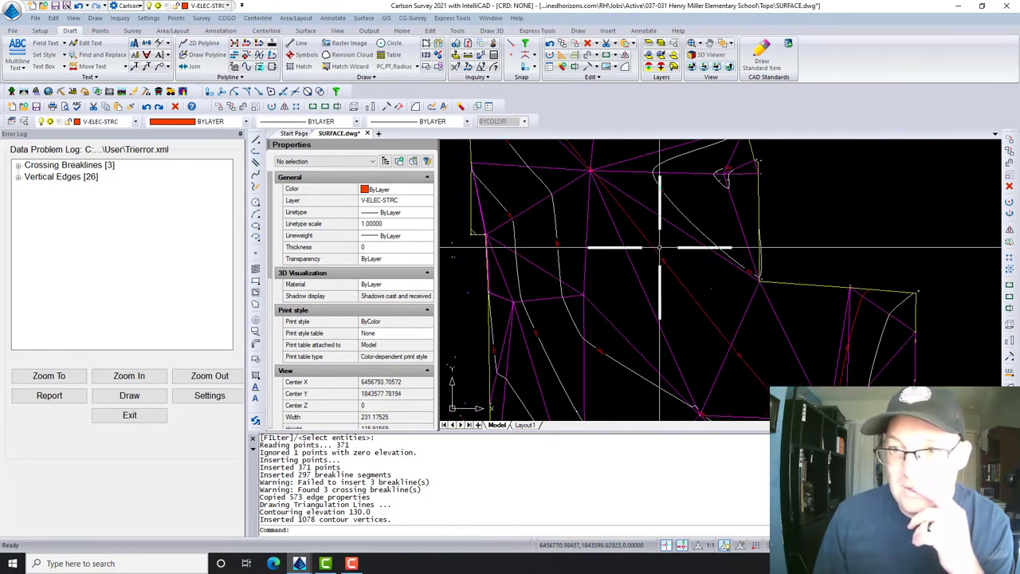
- Examine the closed 120' depression contour around point 6100 and compare the spot elevations at the nearby east boundary
middle_drag(661, 208, 715, 292)
scroll(785, 263, up, 8)
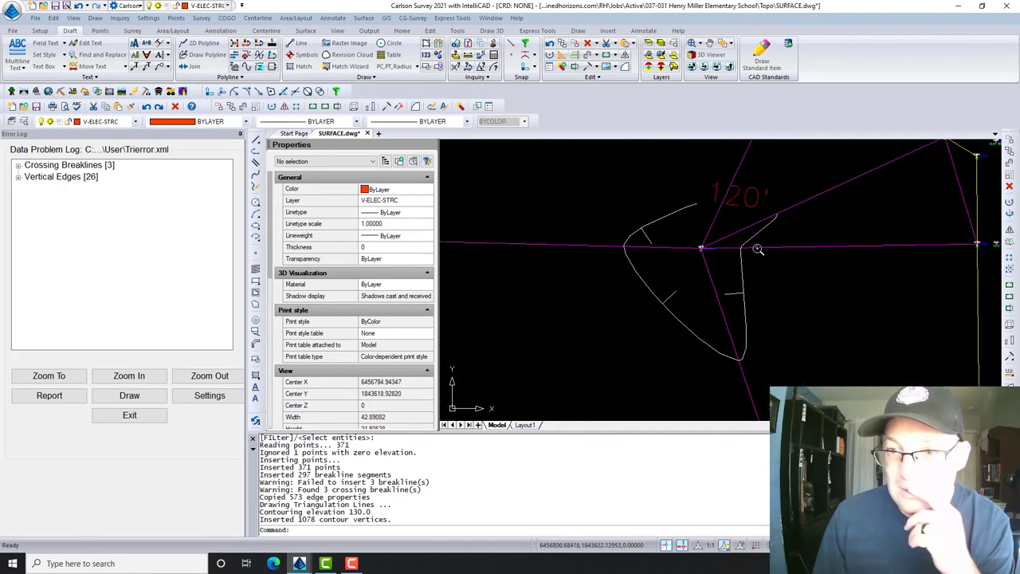
scroll(708, 250, up, 7)
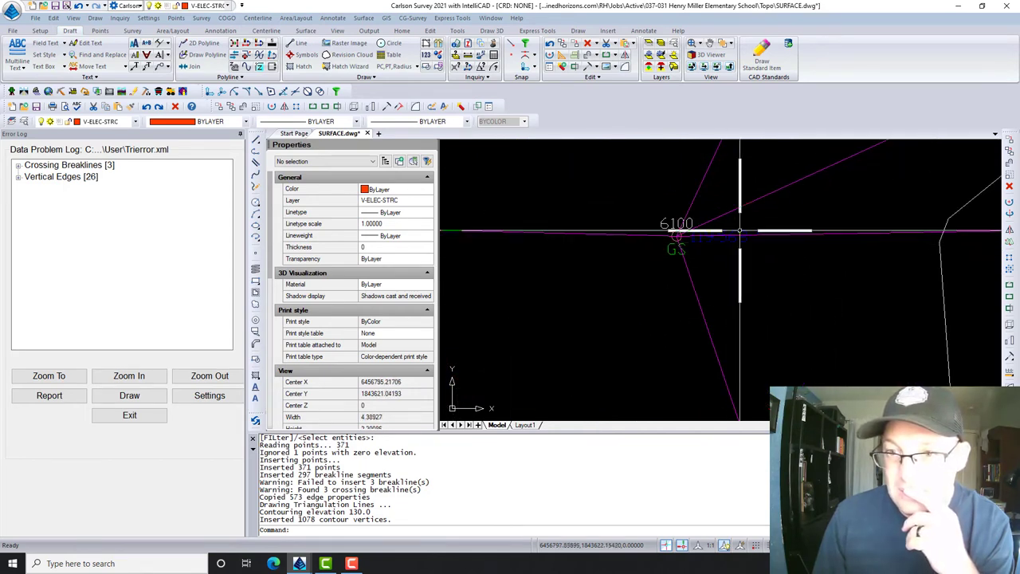
scroll(829, 268, down, 4)
middle_drag(980, 279, 664, 255)
middle_drag(965, 245, 676, 244)
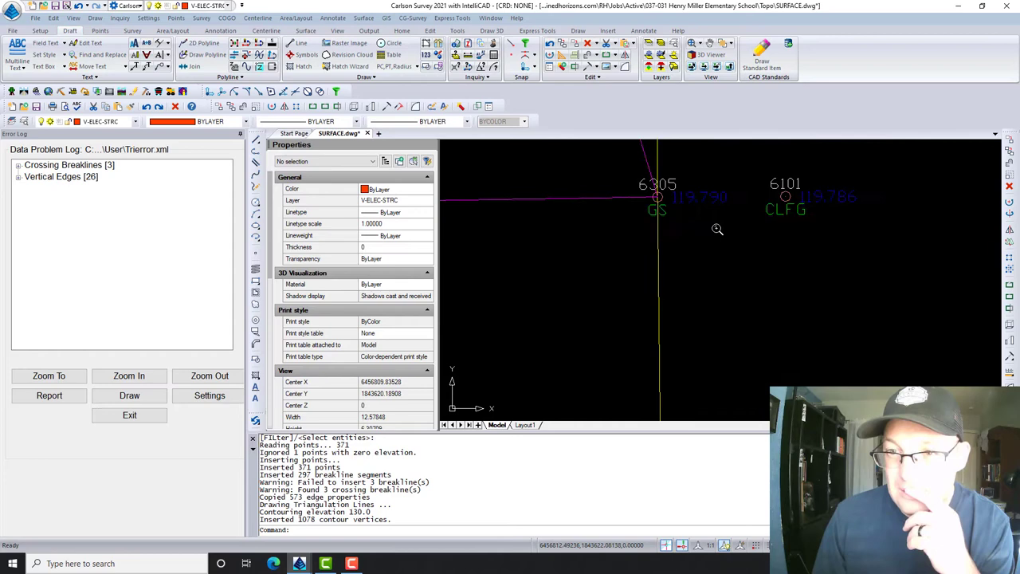
- Examine the contour shapes from the east boundary through the northern part of the site, including the tight 120' bends
scroll(739, 221, down, 15)
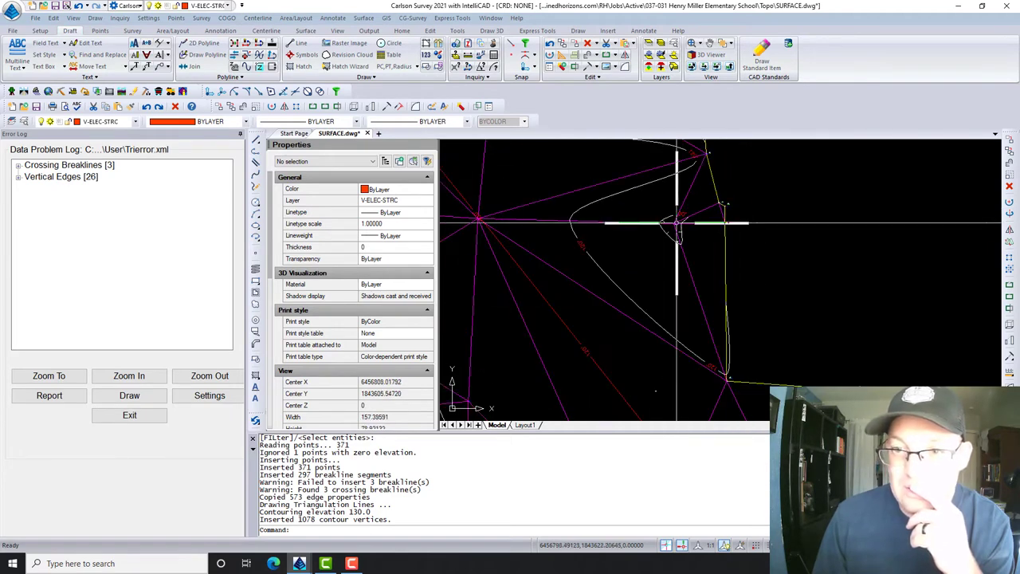
mouse_move(779, 364)
middle_down()
mouse_move(804, 359)
mouse_move(795, 321)
middle_up()
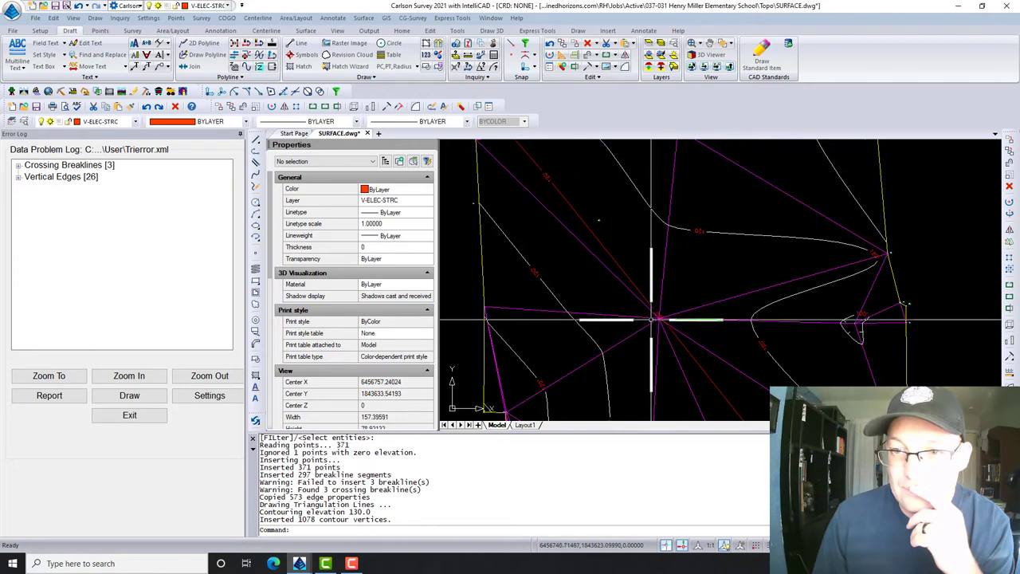
mouse_move(656, 337)
middle_down()
mouse_move(724, 358)
mouse_move(750, 452)
middle_up()
scroll(788, 352, up, 4)
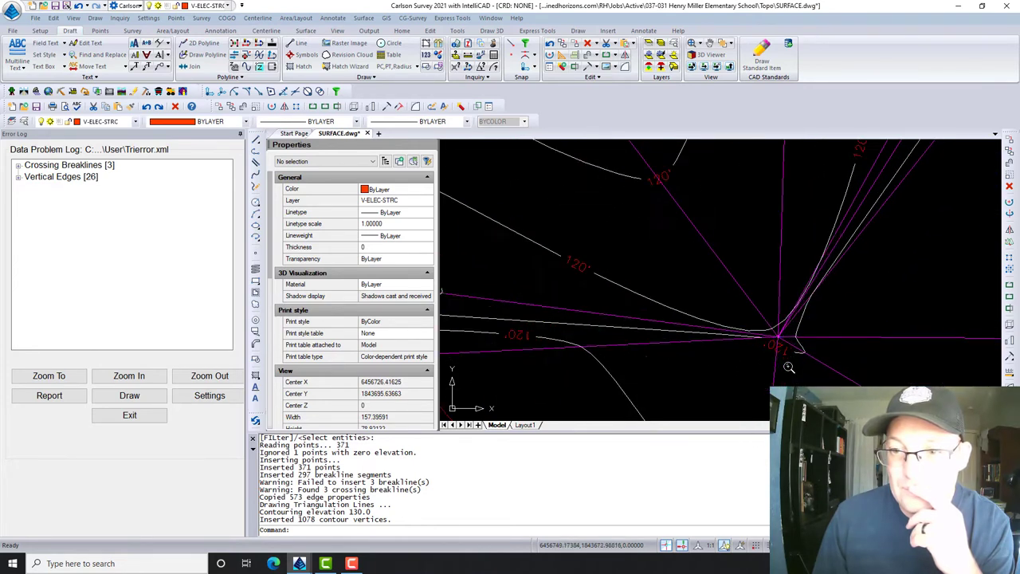
scroll(787, 351, down, 6)
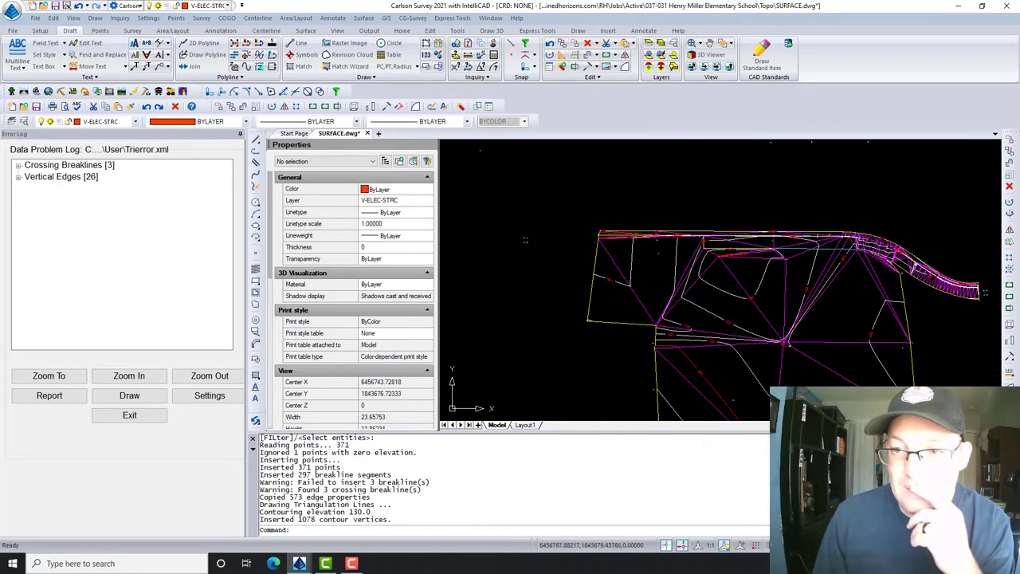
middle_drag(745, 330, 726, 305)
scroll(559, 225, down, 6)
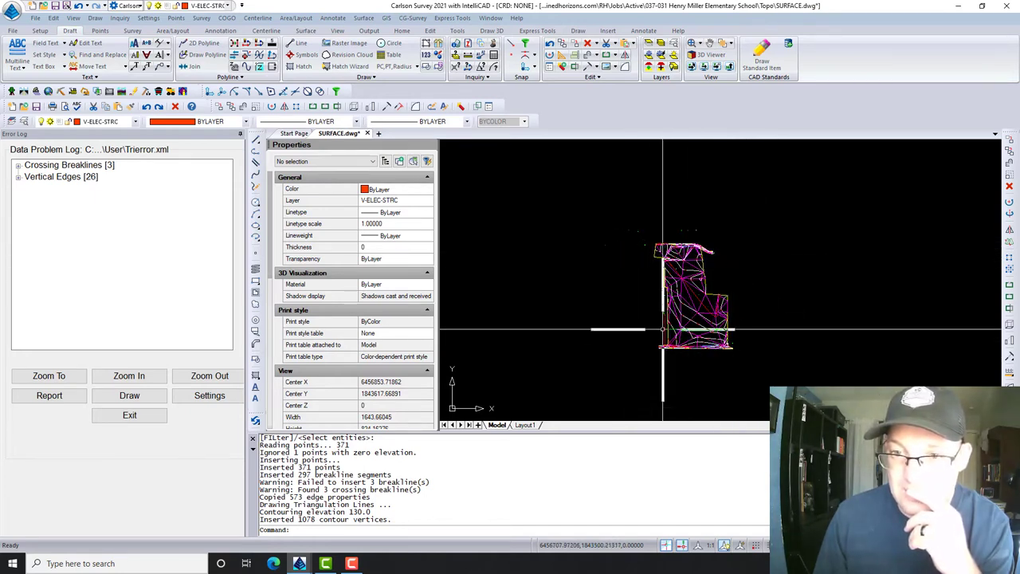
scroll(663, 329, up, 10)
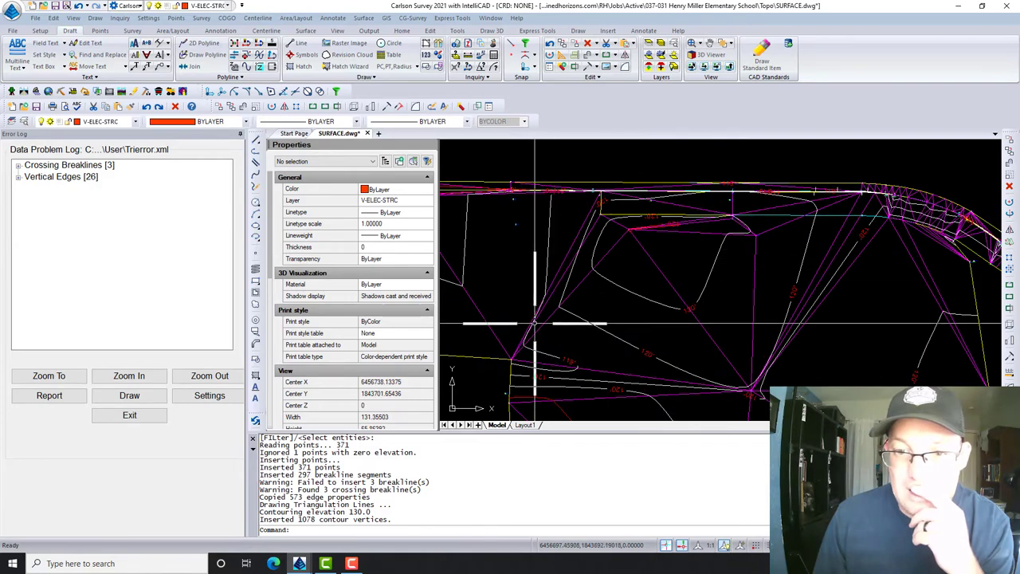
- Examine the contours along the northern frontage and the curved curb and walk, around points 6114, 6115 and 6119
mouse_move(535, 323)
middle_down()
mouse_move(640, 279)
mouse_move(629, 273)
middle_up()
middle_drag(781, 281, 706, 379)
scroll(952, 284, up, 3)
mouse_move(953, 287)
middle_down()
mouse_move(957, 296)
mouse_move(733, 273)
middle_up()
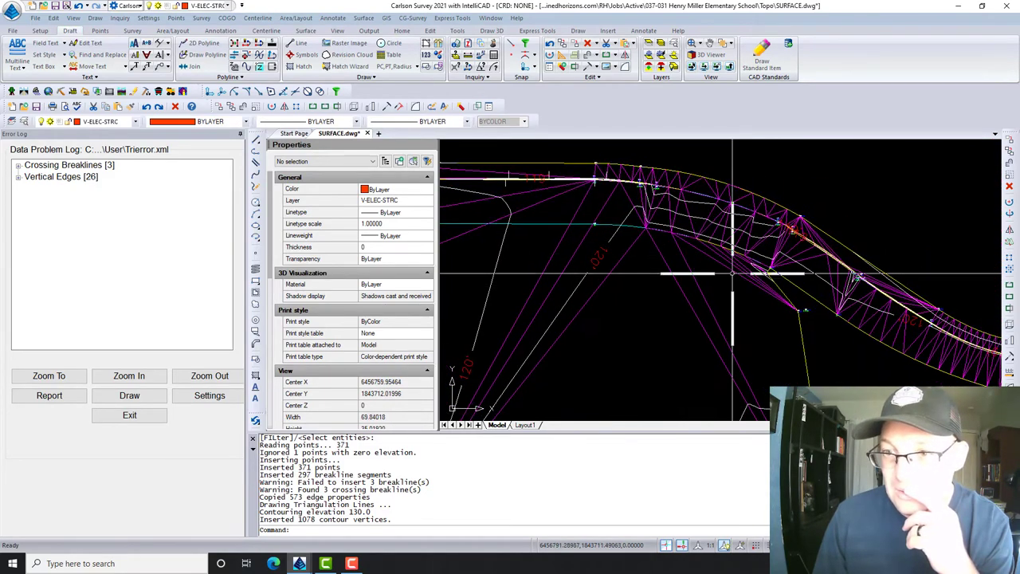
scroll(757, 237, up, 4)
middle_drag(796, 271, 559, 171)
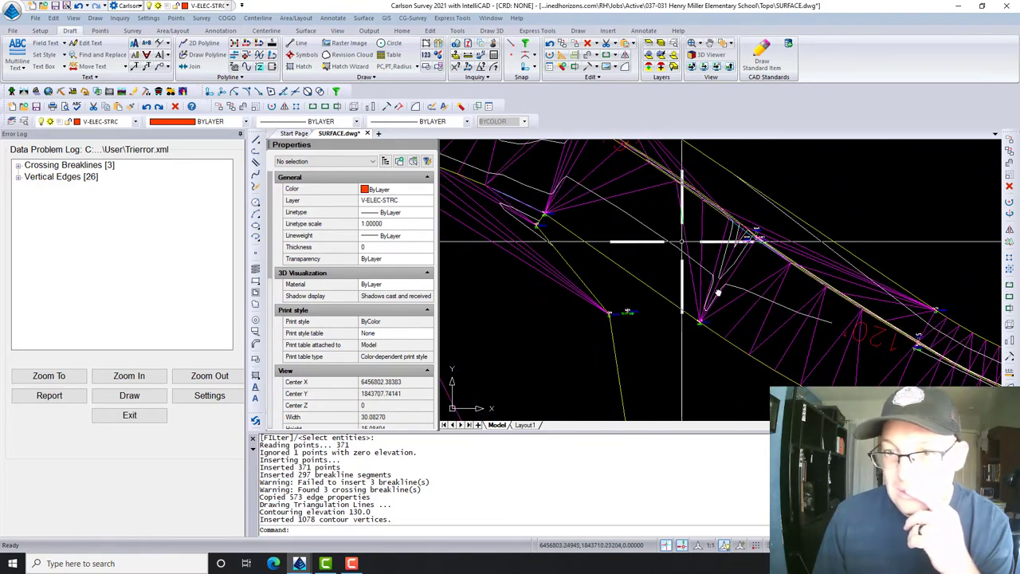
middle_drag(718, 292, 784, 379)
scroll(644, 212, up, 4)
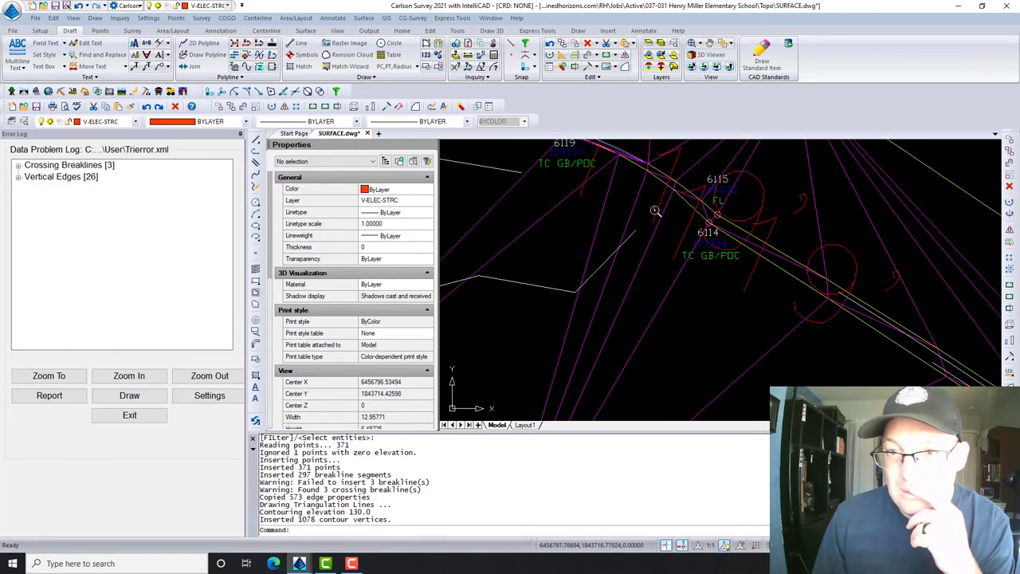
scroll(655, 210, down, 8)
middle_drag(567, 205, 820, 278)
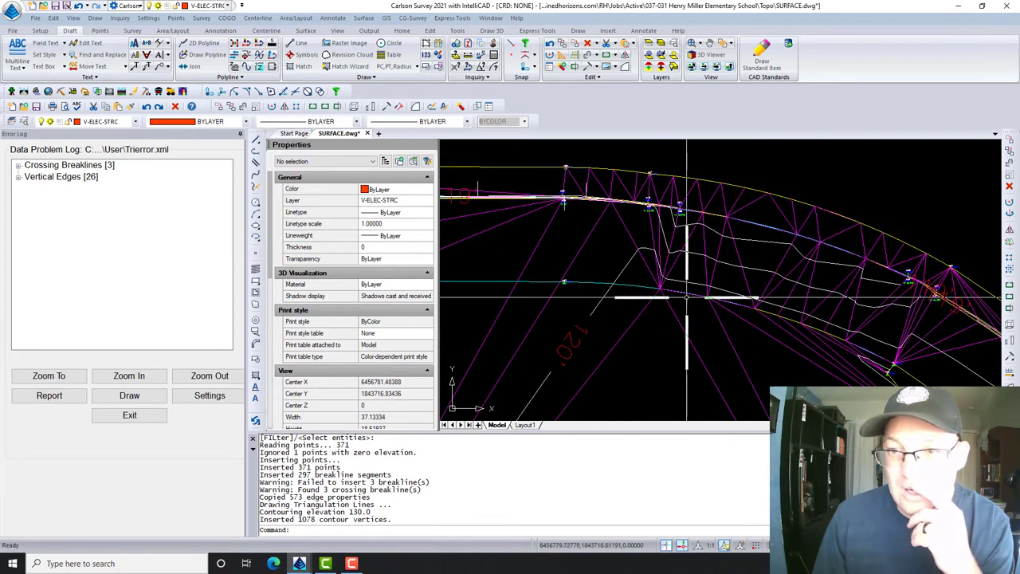
- Compare the spot elevations of curb points 6162, 6163 and 6164 with back-of-walk point 6165 around the narrow contour spikes
scroll(620, 228, up, 4)
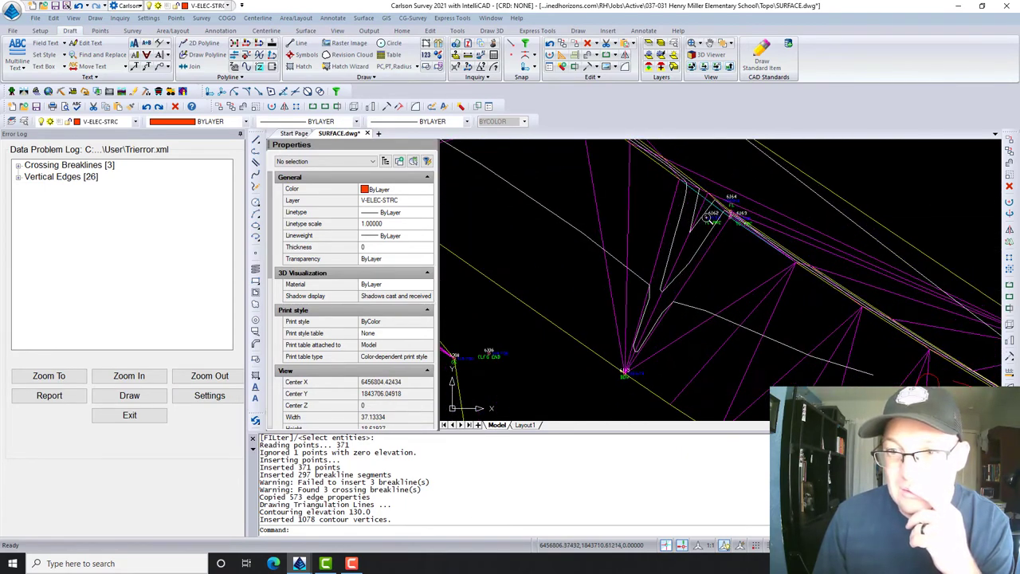
scroll(705, 217, up, 4)
scroll(689, 274, down, 3)
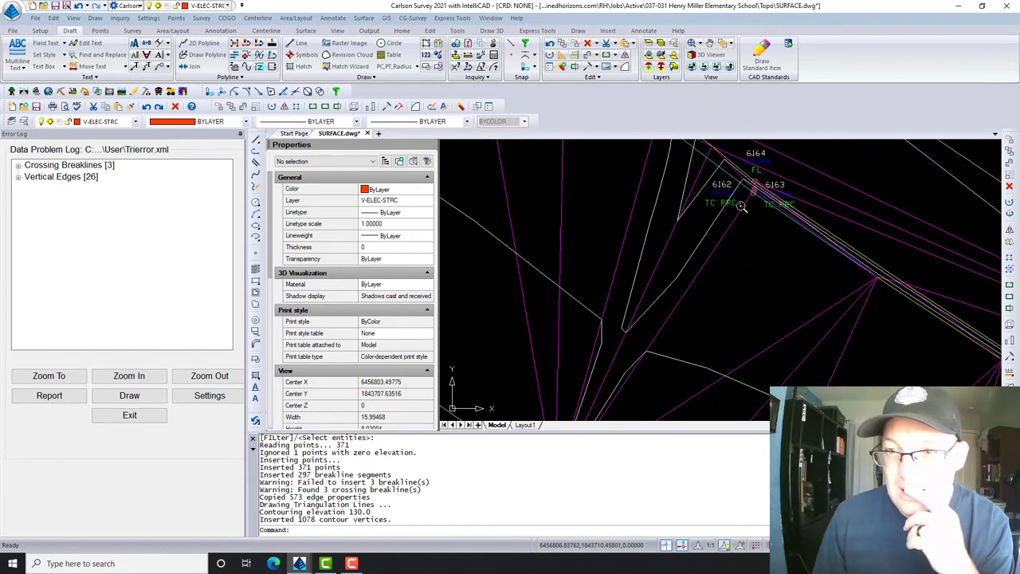
scroll(742, 206, up, 7)
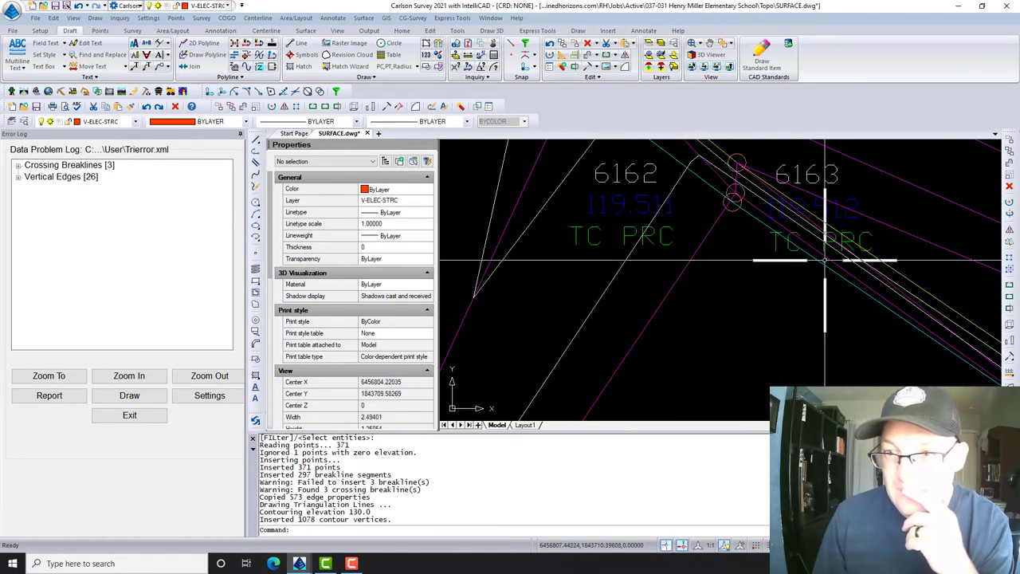
scroll(736, 244, down, 3)
middle_drag(640, 300, 739, 153)
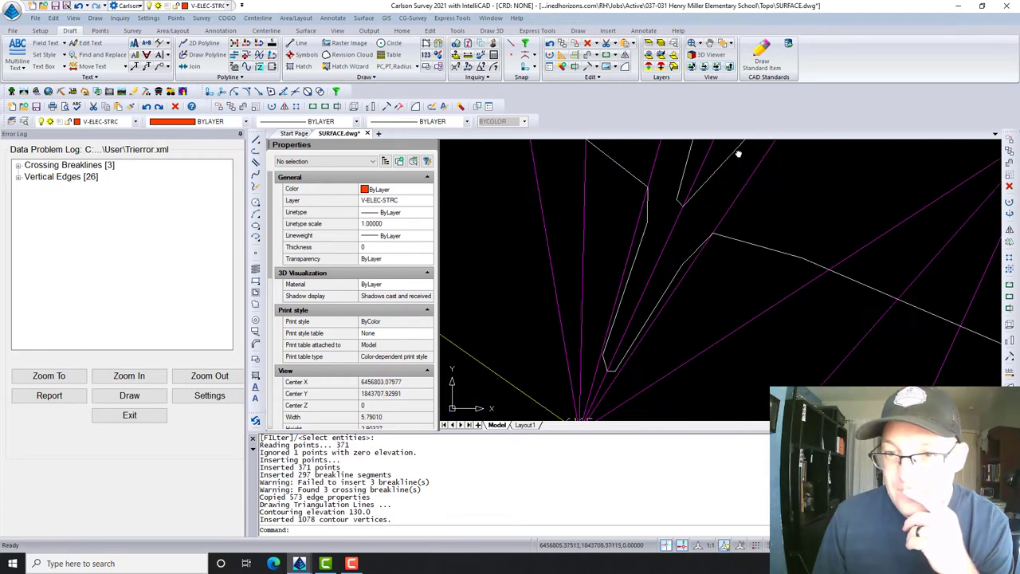
middle_drag(665, 333, 700, 184)
scroll(638, 284, up, 3)
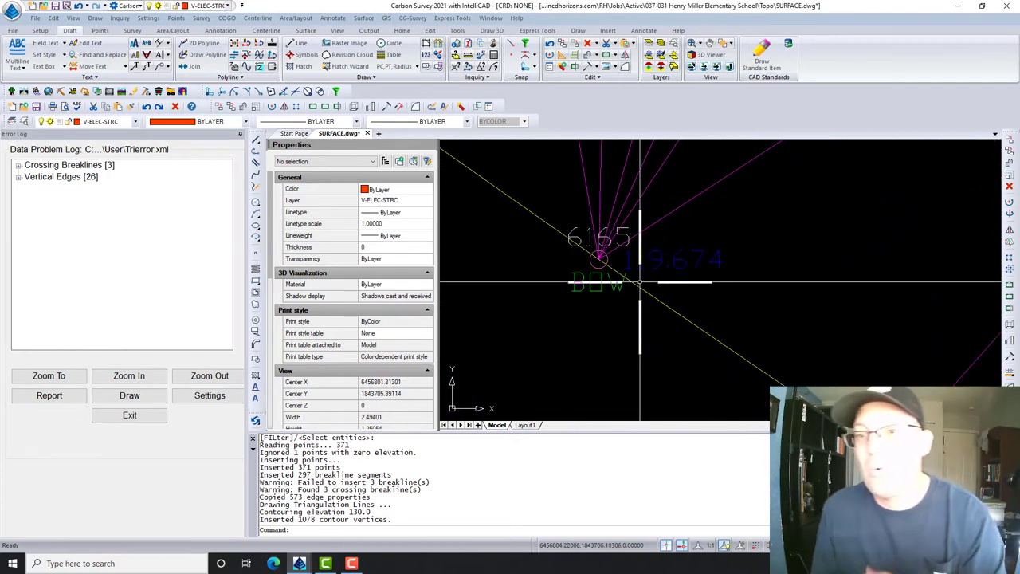
scroll(654, 268, down, 6)
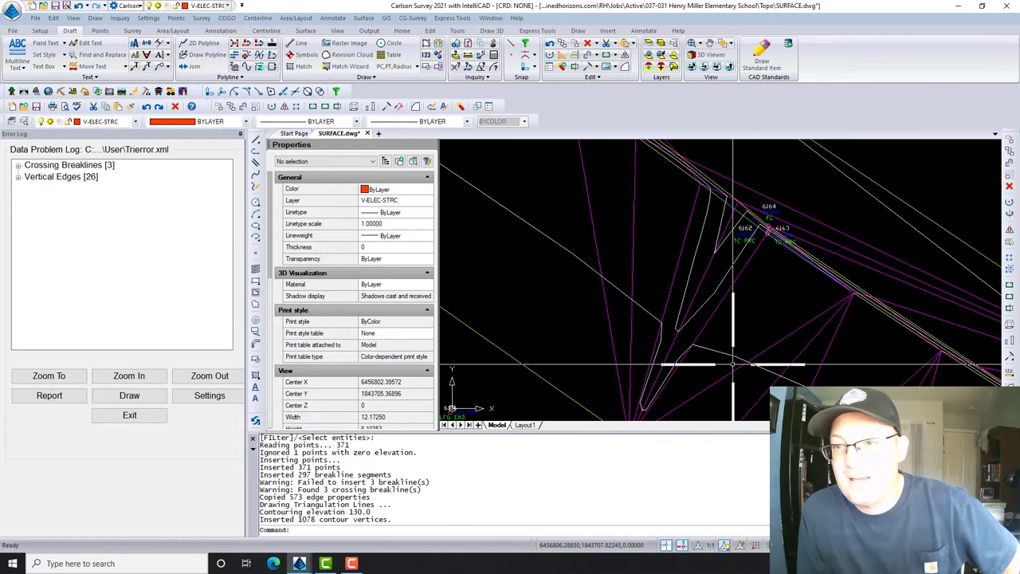
scroll(793, 226, up, 5)
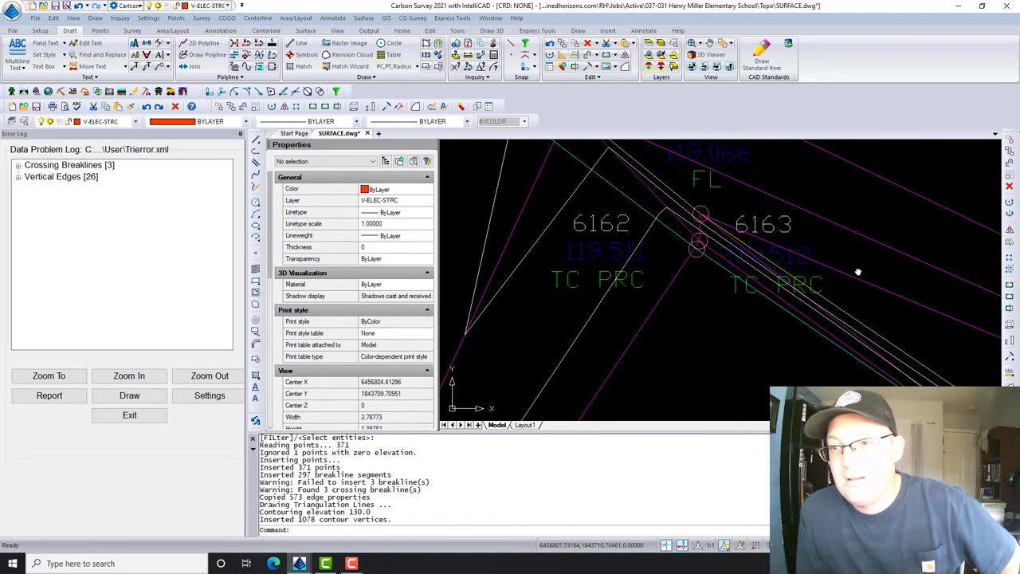
middle_drag(811, 261, 829, 290)
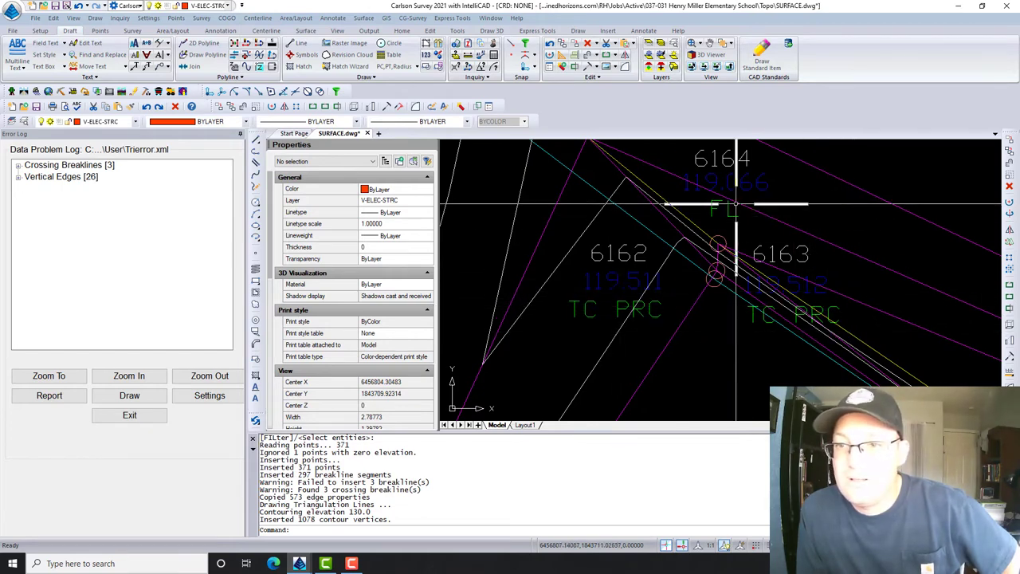
scroll(768, 201, down, 5)
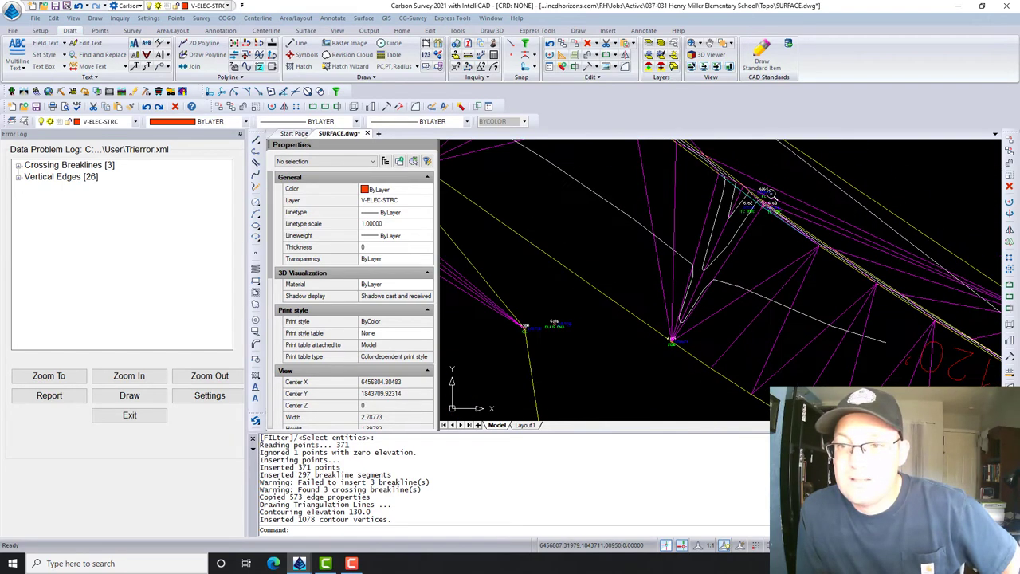
- Compare the back-of-walk spot elevations at point 6165 and beside point 6112, and inspect the walk's east end
scroll(758, 262, down, 4)
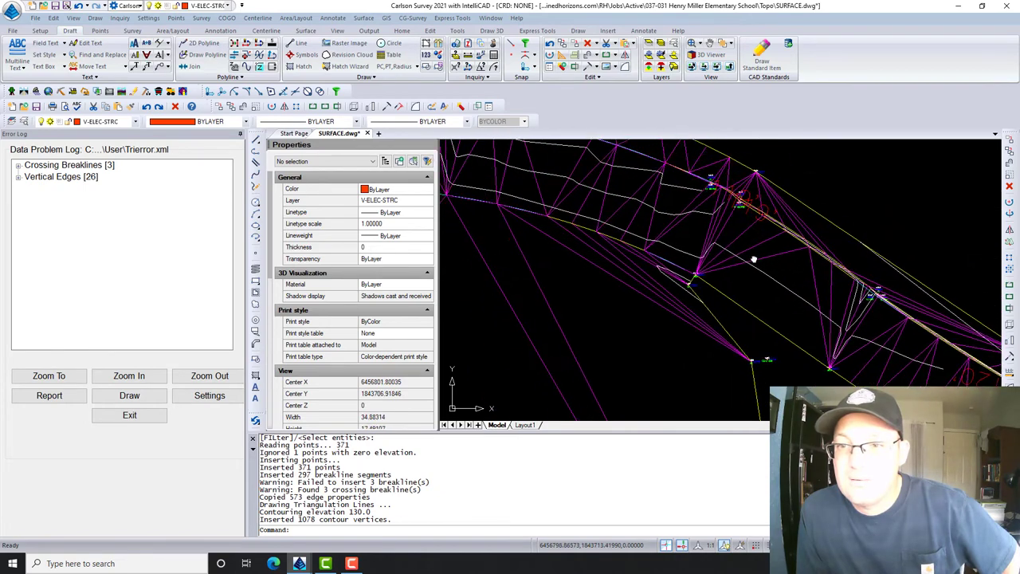
middle_drag(803, 323, 537, 141)
scroll(661, 229, up, 5)
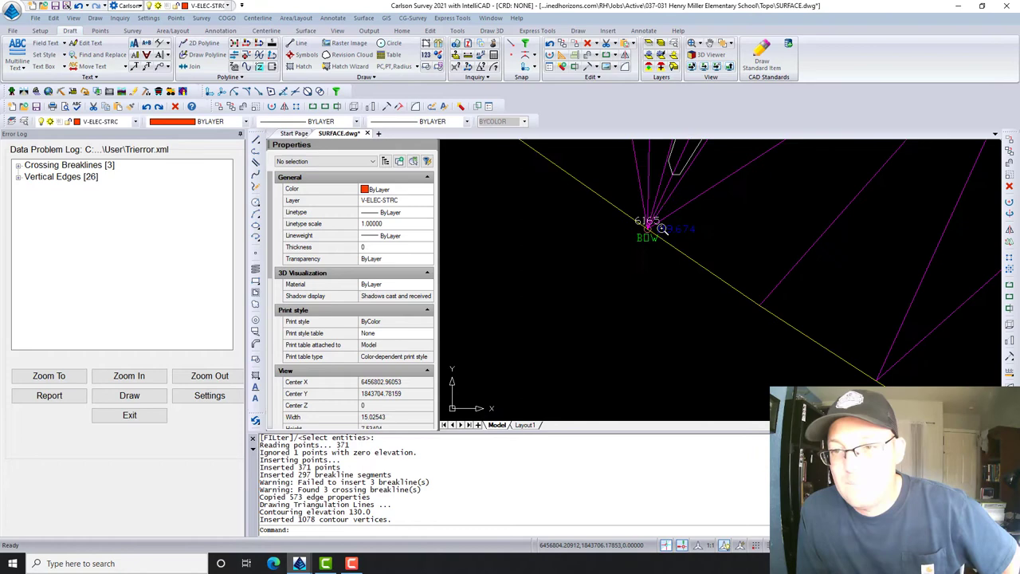
scroll(696, 253, down, 11)
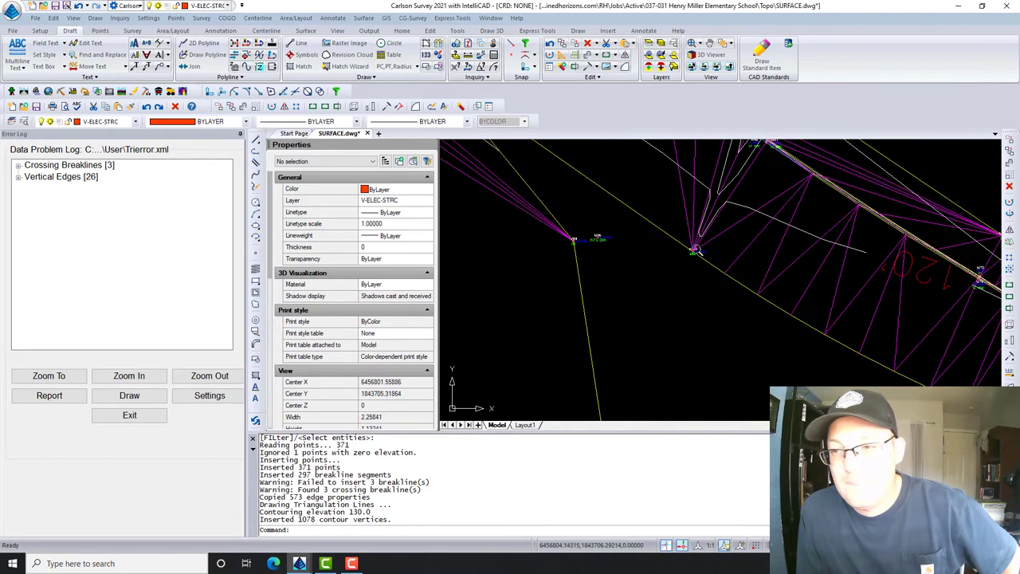
middle_drag(738, 282, 543, 163)
middle_drag(849, 303, 553, 171)
scroll(864, 272, up, 3)
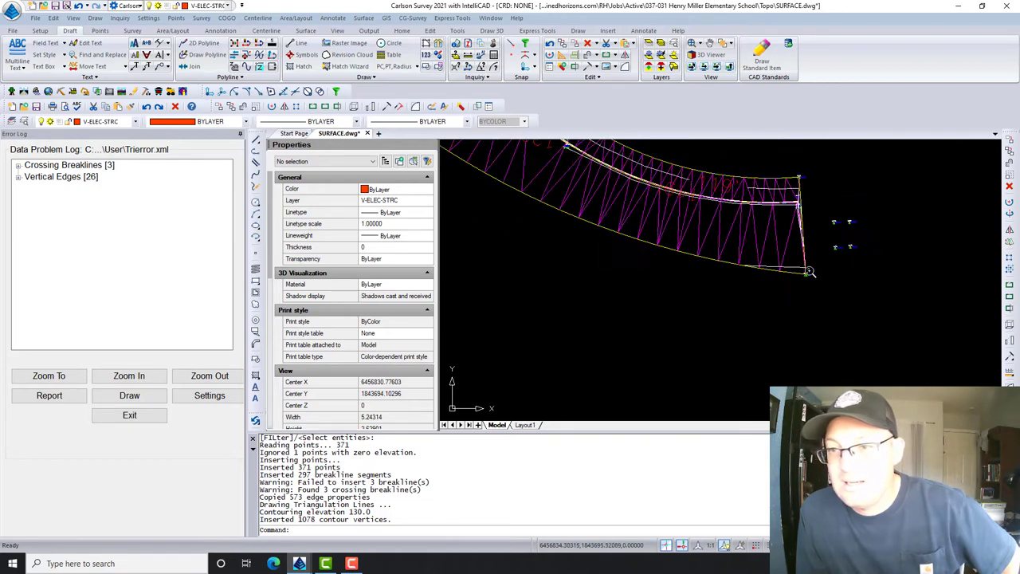
scroll(702, 229, up, 5)
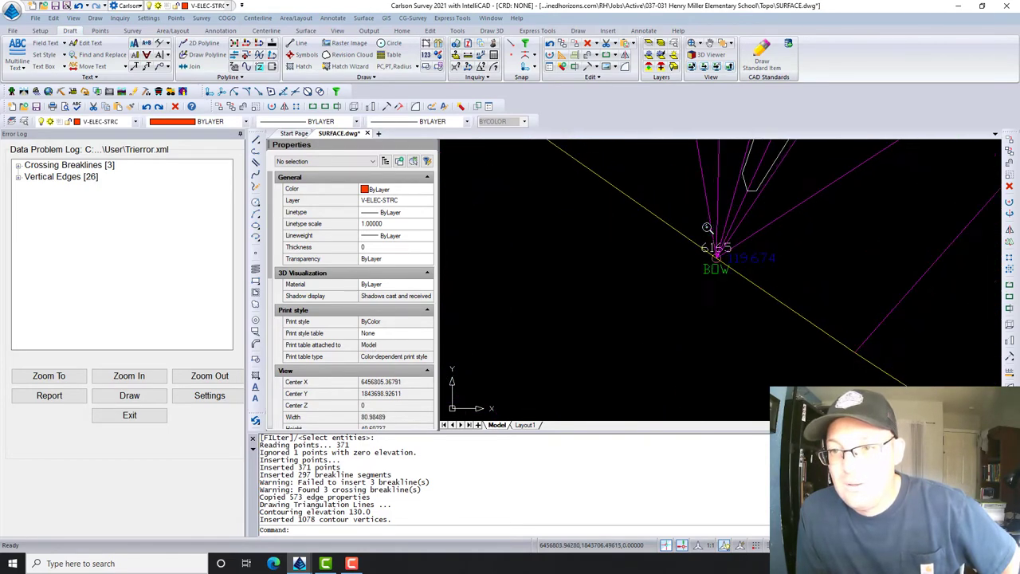
scroll(695, 249, up, 5)
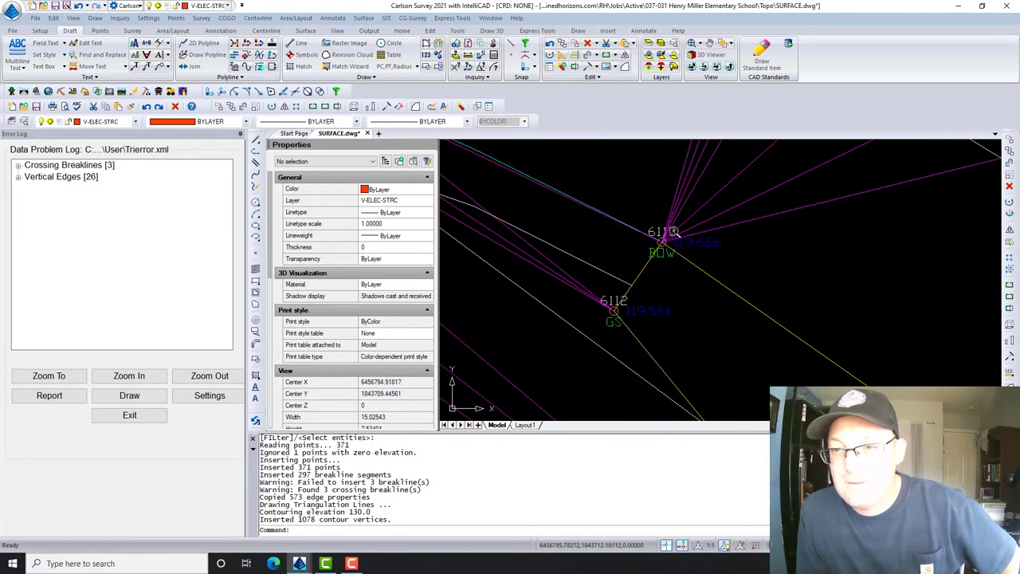
scroll(691, 243, down, 12)
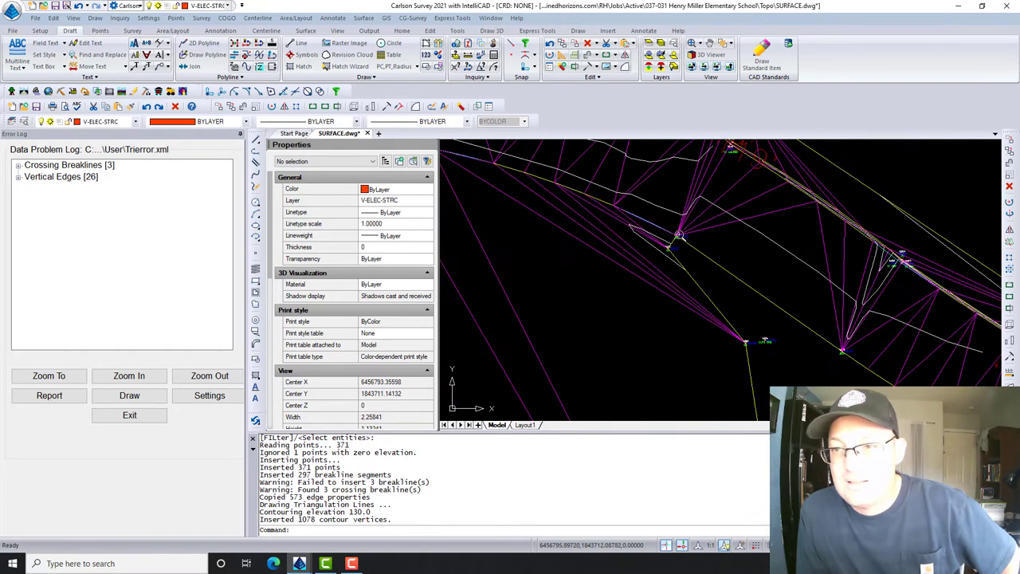
- Re-examine the triangulation and spiked contours between back-of-walk point 6165 and curb points 6162 to 6164
scroll(763, 215, up, 3)
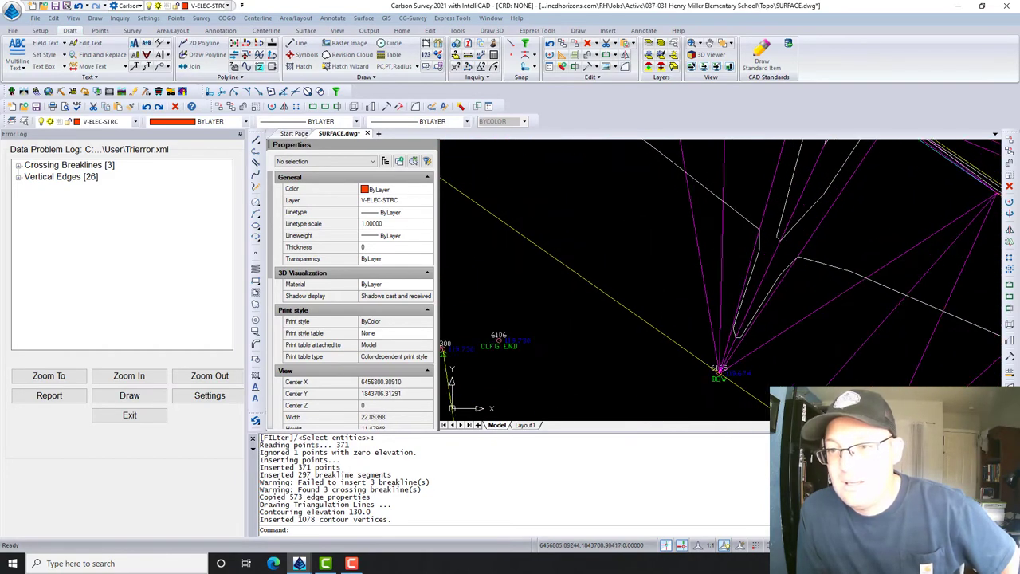
middle_drag(777, 223, 752, 323)
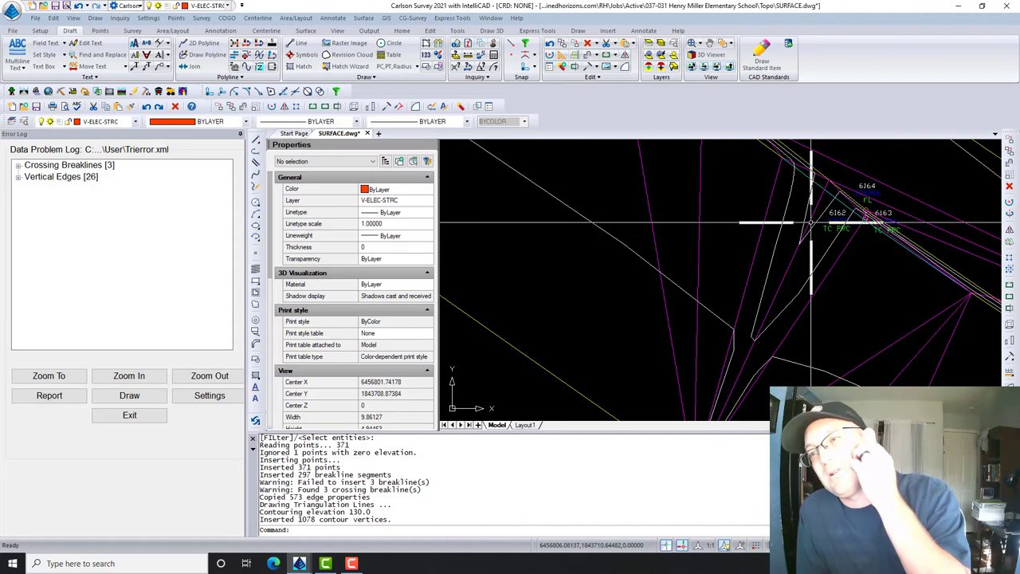
scroll(822, 211, up, 2)
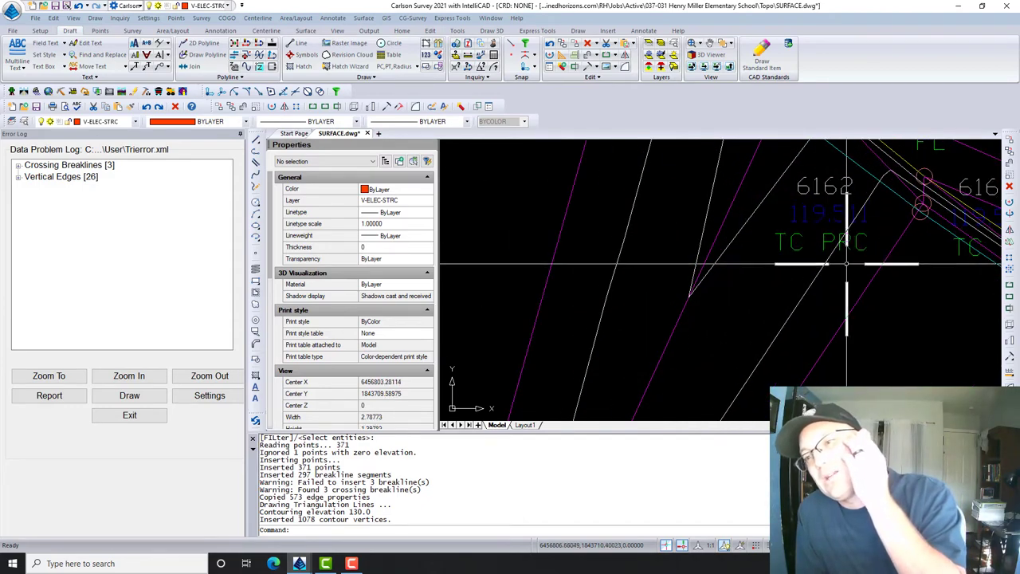
scroll(846, 264, down, 9)
mouse_move(813, 291)
middle_down()
mouse_move(700, 233)
mouse_move(667, 255)
middle_up()
middle_drag(795, 274, 659, 202)
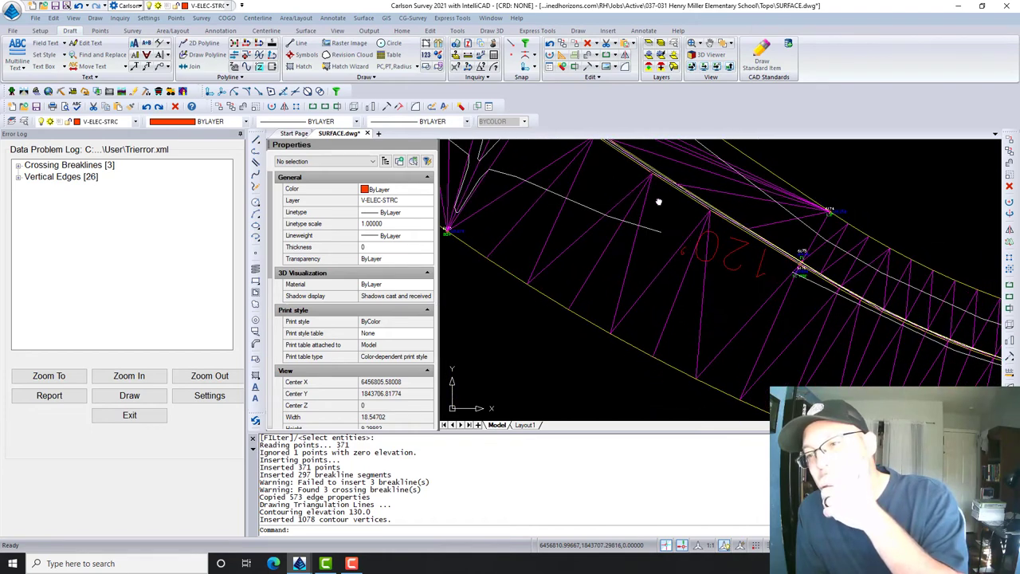
scroll(773, 325, up, 4)
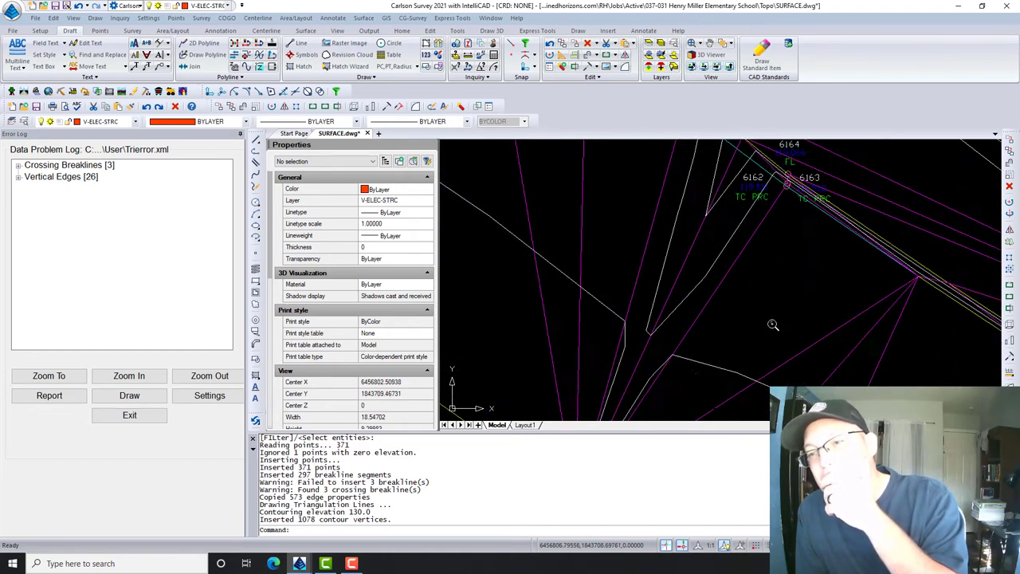
scroll(752, 251, down, 3)
mouse_move(673, 230)
middle_down()
mouse_move(885, 364)
mouse_move(758, 257)
mouse_move(741, 230)
middle_up()
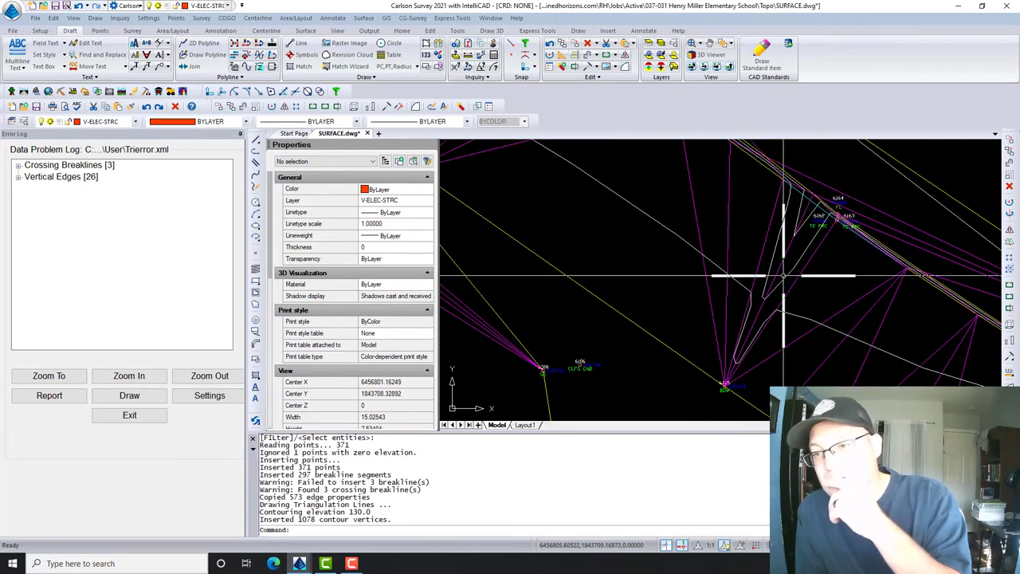
- Trace the contours and triangulation along the curved walk from point 6165 toward its east end
scroll(794, 260, down, 2)
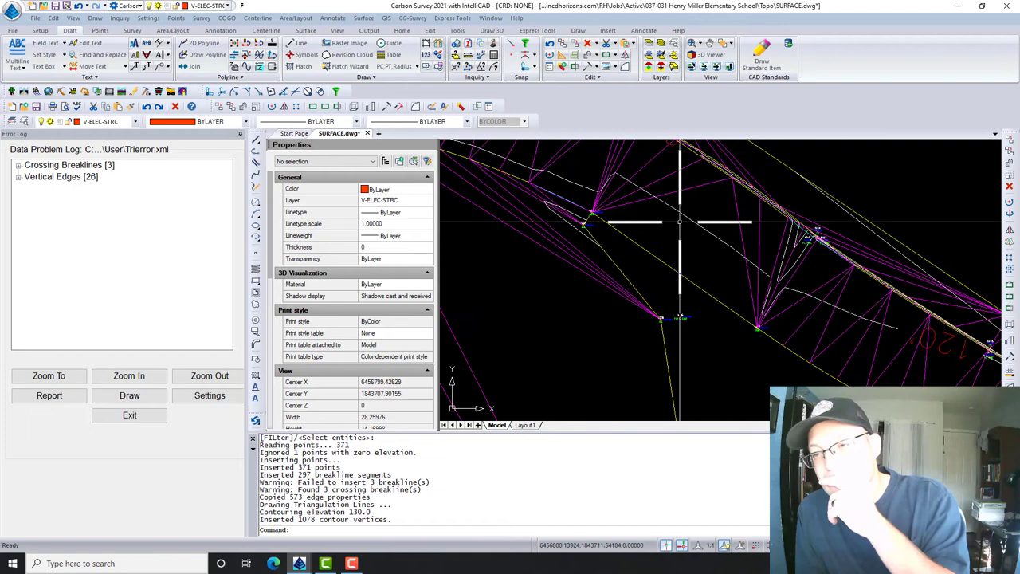
mouse_move(680, 224)
middle_down()
mouse_move(743, 282)
mouse_move(811, 300)
mouse_move(856, 333)
mouse_move(695, 231)
middle_up()
scroll(696, 231, down, 2)
middle_drag(896, 307, 779, 248)
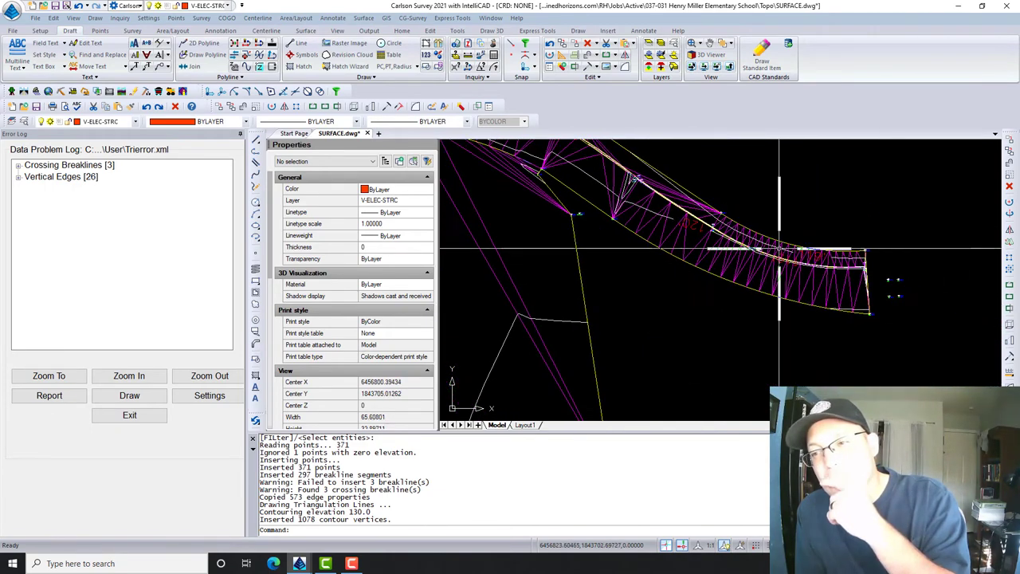
scroll(863, 301, up, 2)
scroll(862, 302, up, 2)
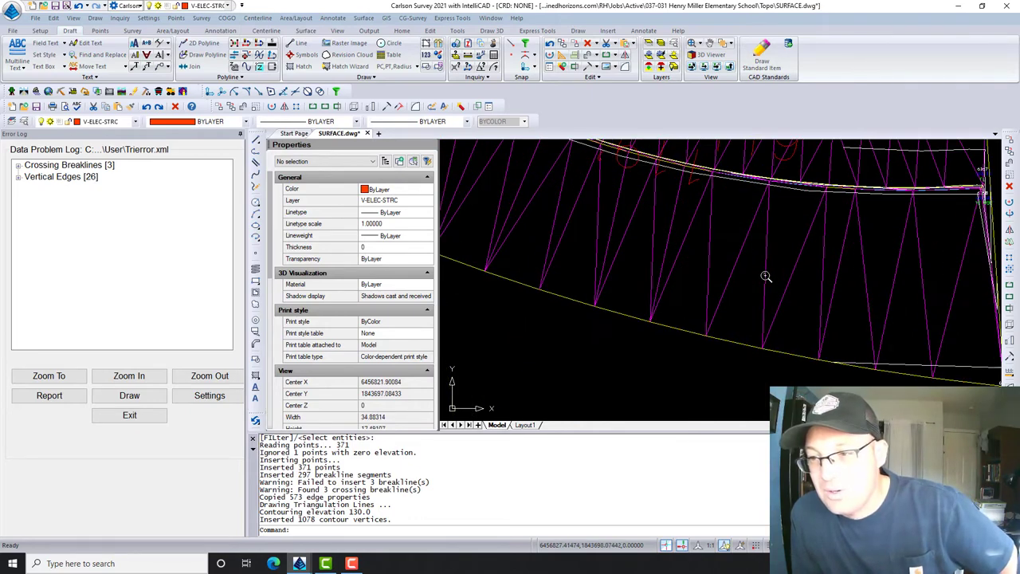
- Inspect the contours and triangulation at the walk's east end around points 6166 to 6169
middle_drag(893, 263, 796, 274)
scroll(921, 214, up, 2)
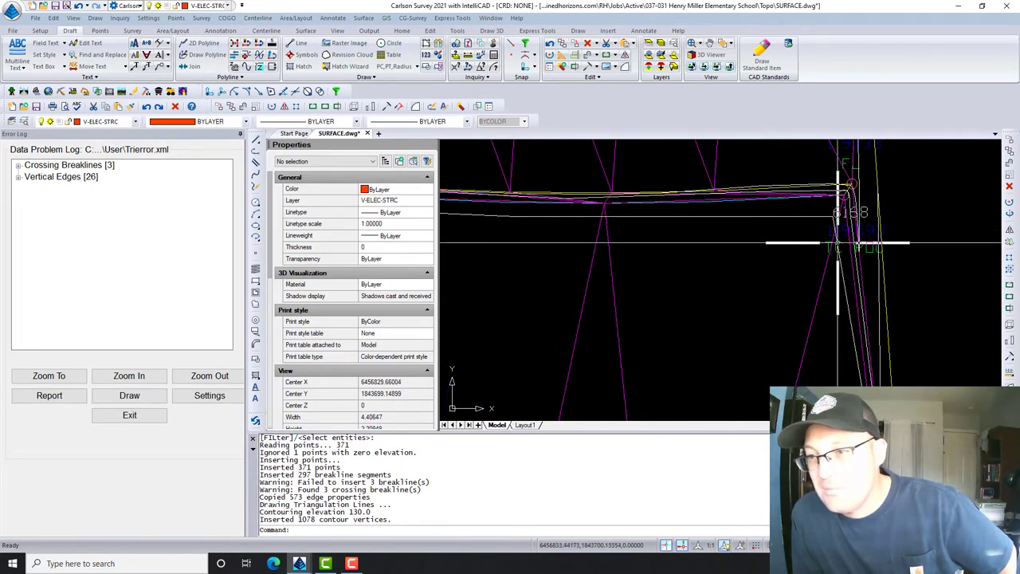
scroll(871, 236, down, 5)
middle_drag(880, 300, 868, 289)
scroll(868, 289, up, 2)
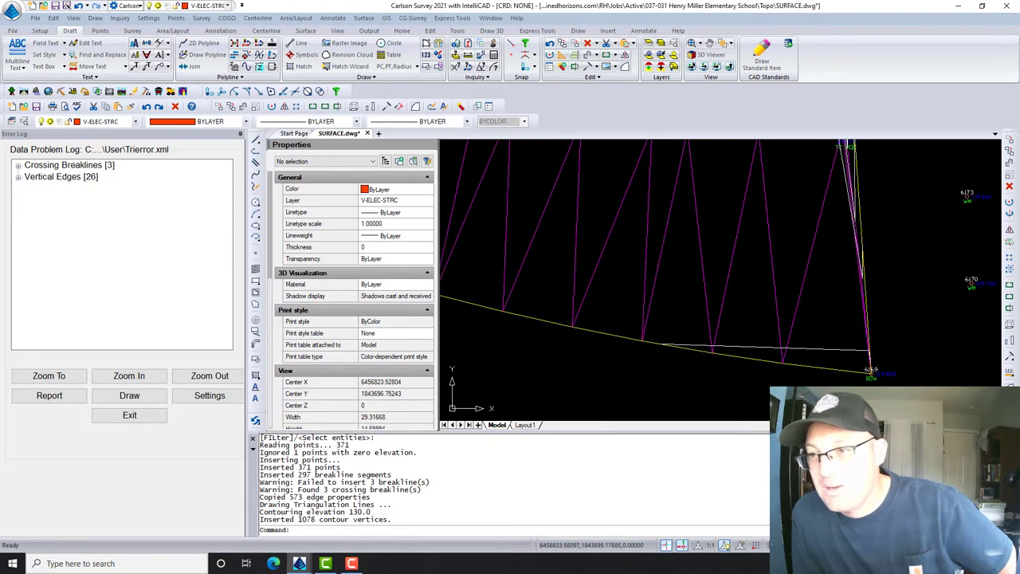
middle_drag(837, 145, 863, 256)
scroll(877, 210, up, 3)
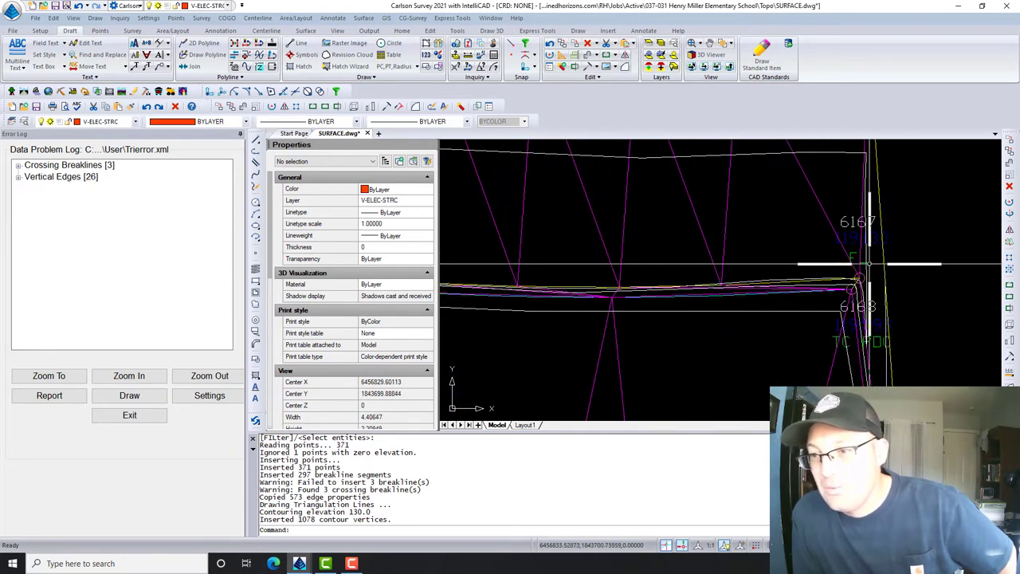
scroll(855, 281, down, 2)
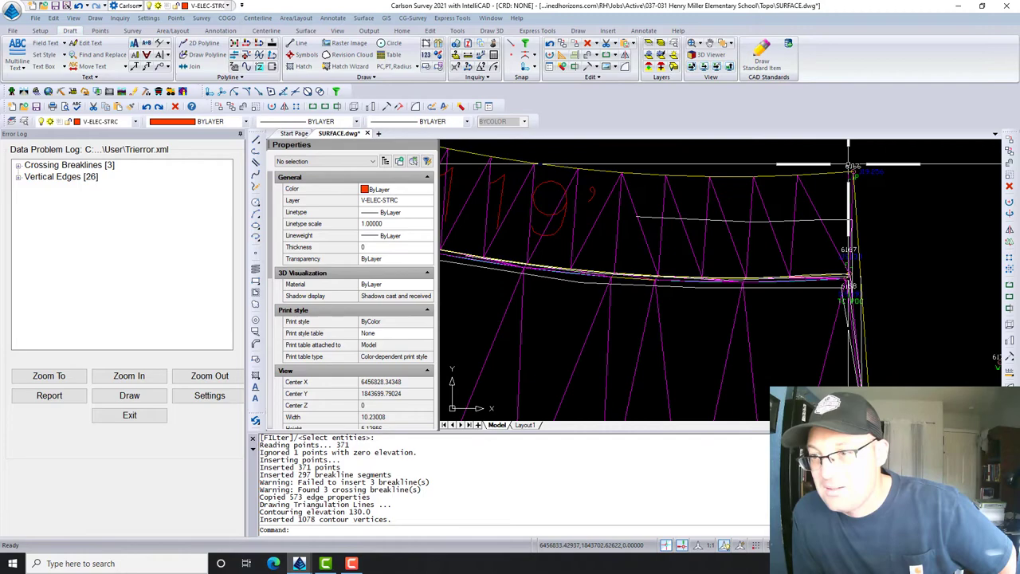
scroll(849, 166, up, 3)
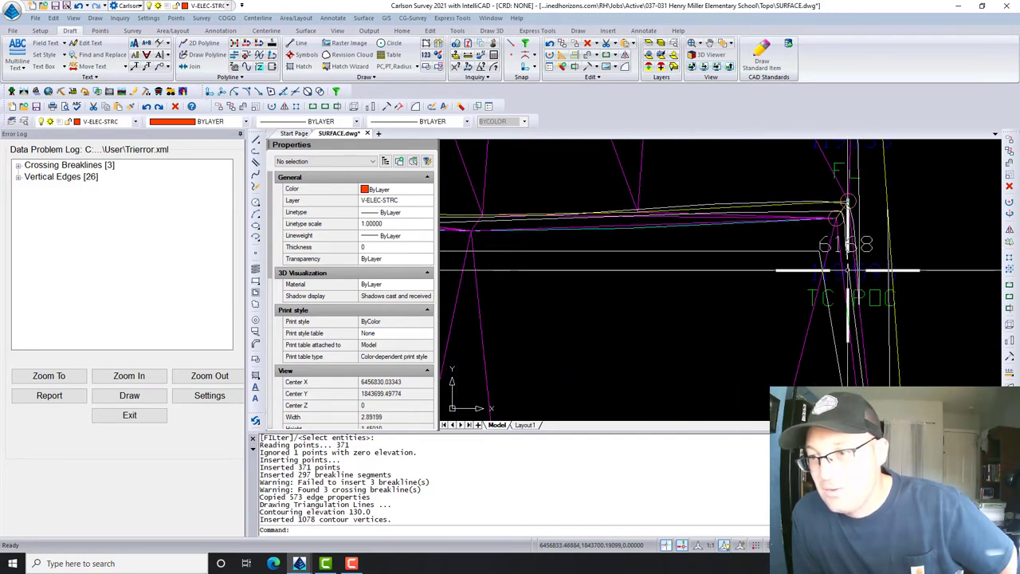
- Re-check the closely spaced contours against flowline point 6167 and top-of-curb point 6168 at the curved walk's end
scroll(888, 282, down, 7)
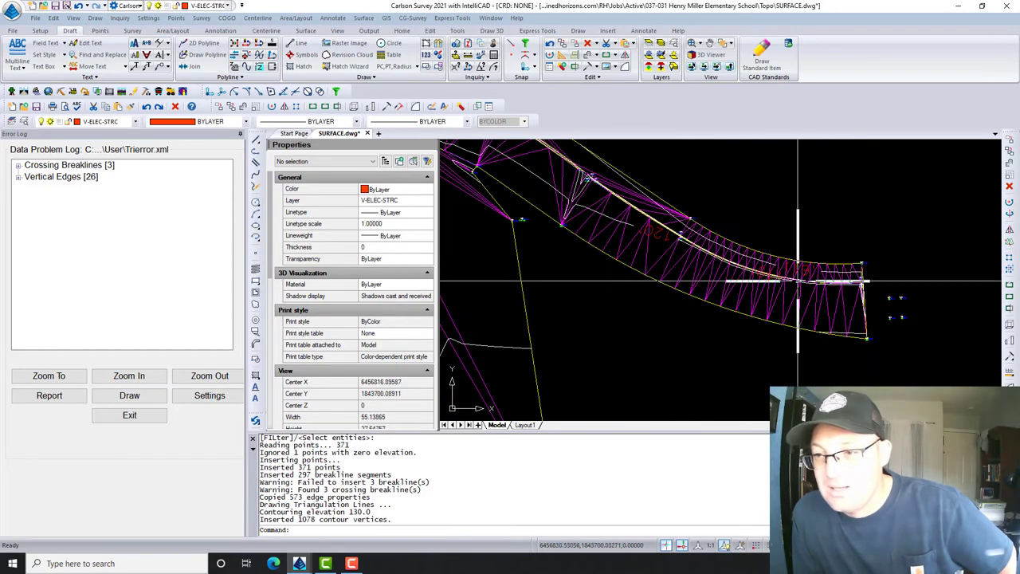
scroll(832, 262, up, 7)
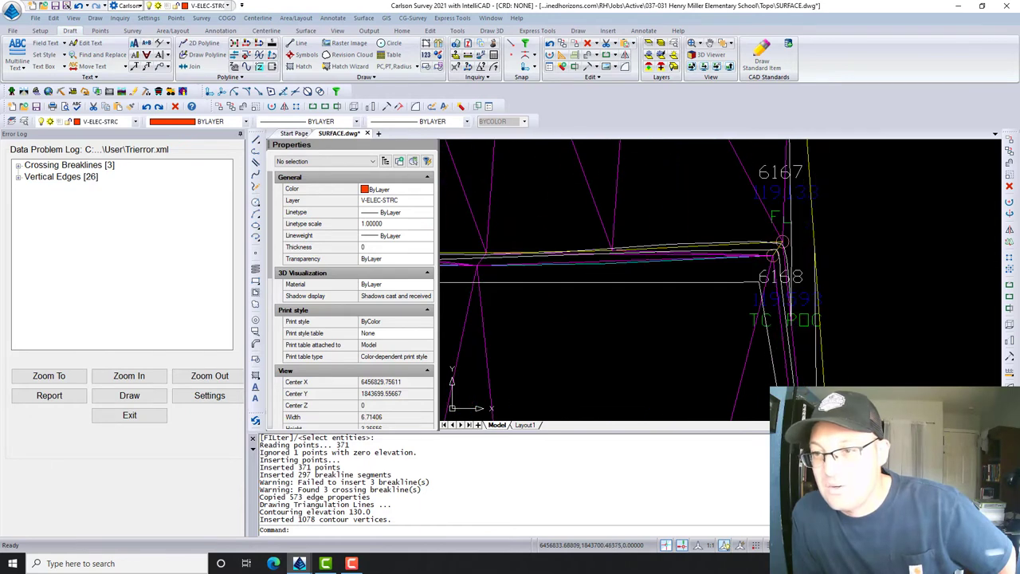
scroll(830, 304, down, 3)
scroll(828, 258, down, 2)
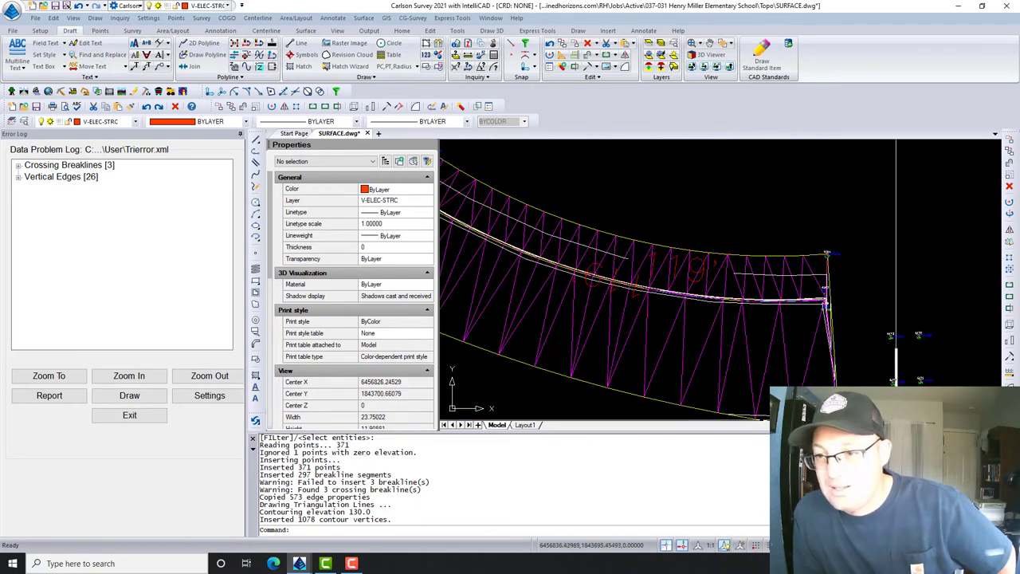
scroll(826, 354, up, 5)
scroll(836, 353, down, 4)
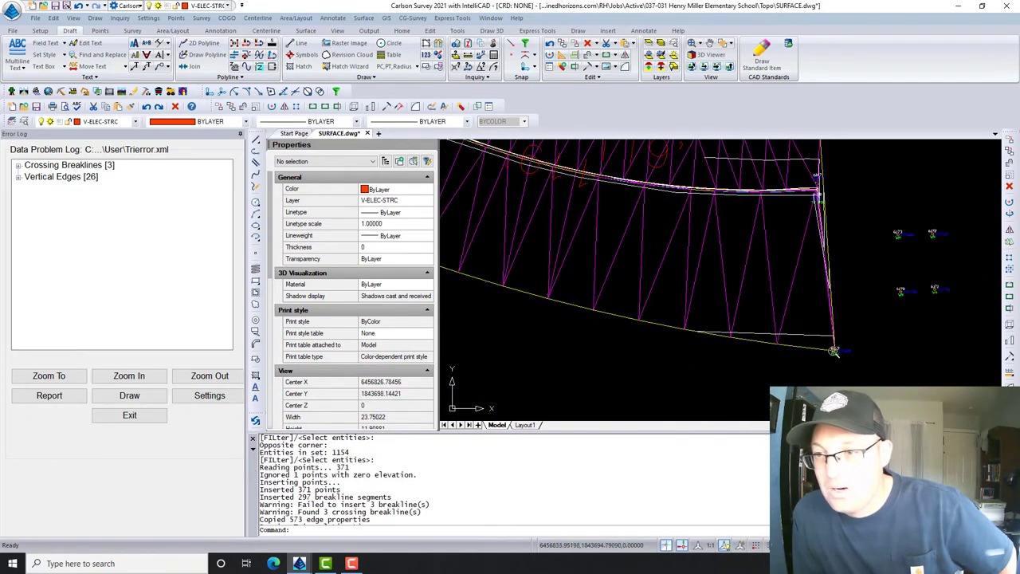
scroll(822, 215, up, 2)
scroll(819, 210, up, 3)
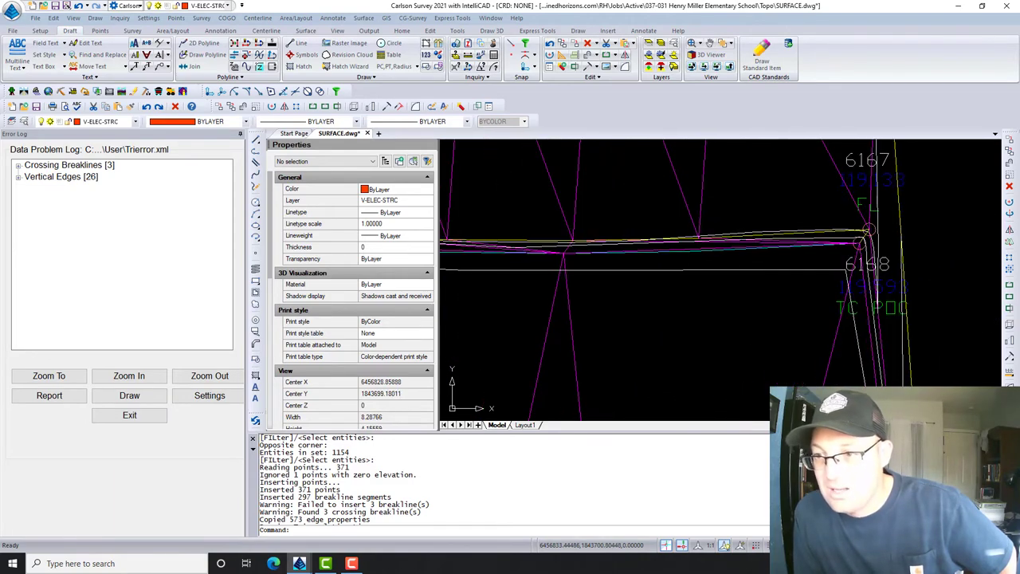
scroll(877, 298, down, 6)
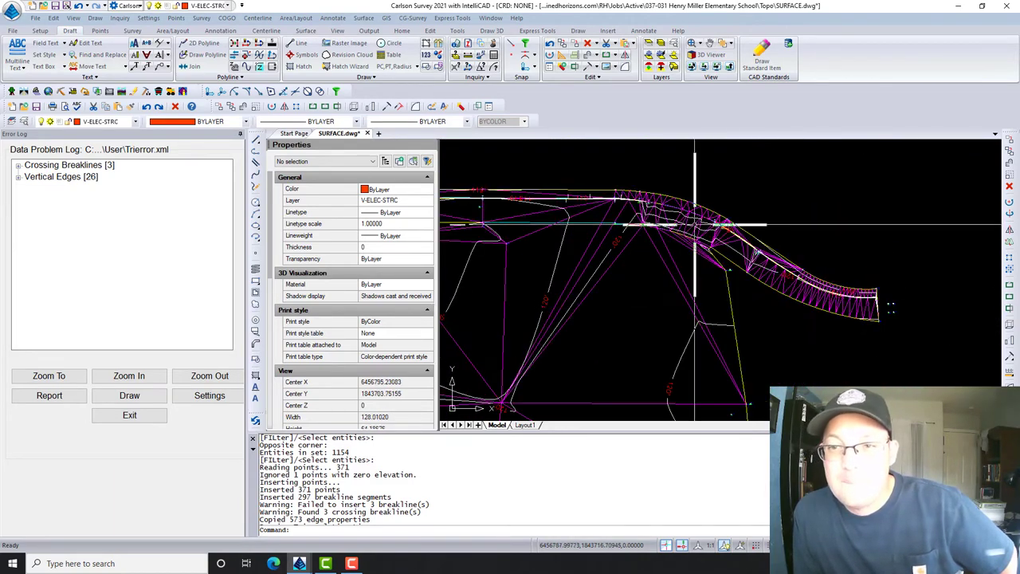
- Examine the contours at northwest curb points 6182, 6183 and 6184 and along the site's west boundary
scroll(919, 253, up, 5)
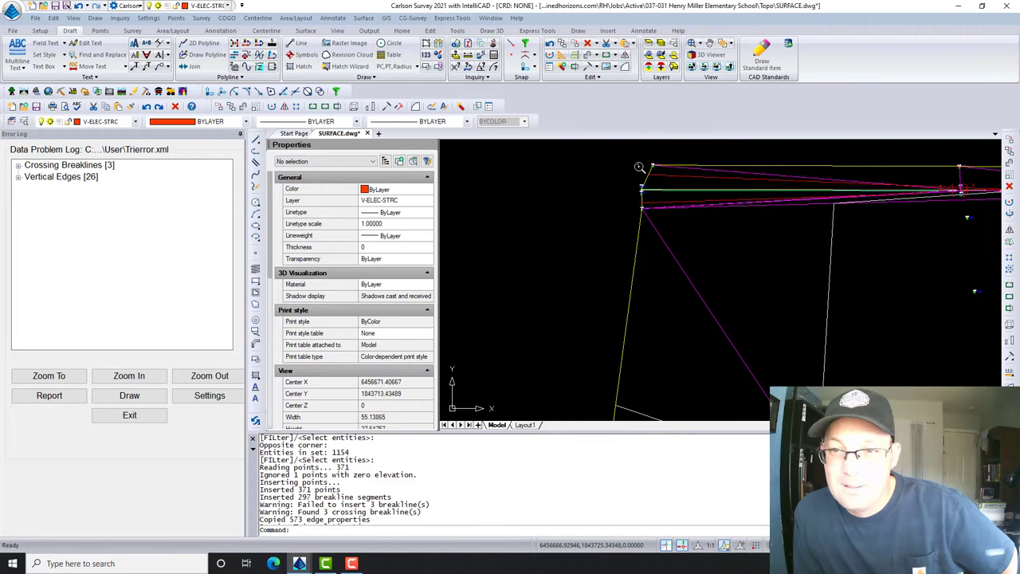
scroll(640, 193, up, 4)
scroll(668, 248, down, 5)
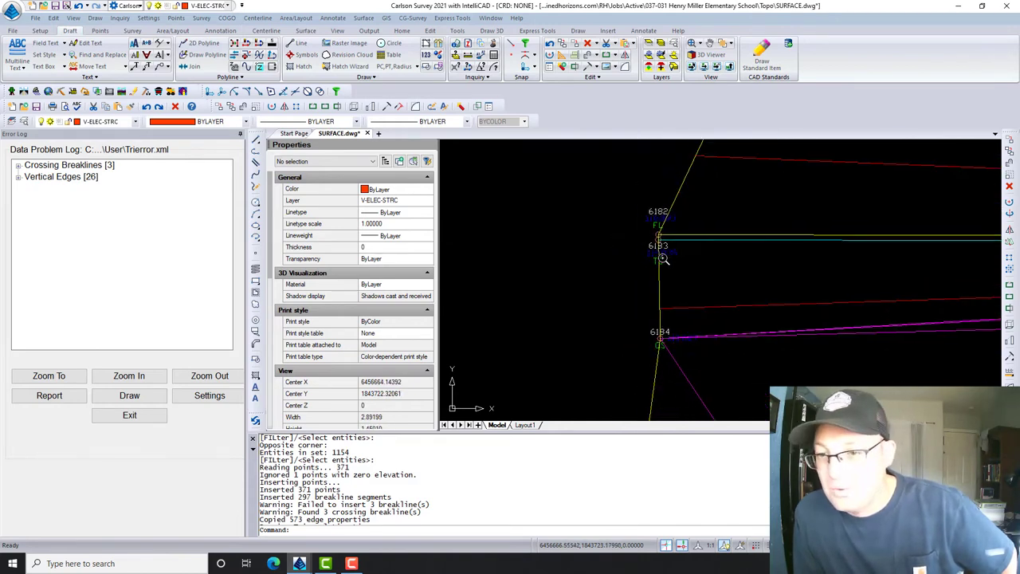
scroll(668, 248, down, 3)
scroll(804, 319, down, 3)
mouse_move(765, 264)
middle_down()
mouse_move(689, 175)
mouse_move(738, 268)
middle_up()
scroll(857, 346, up, 3)
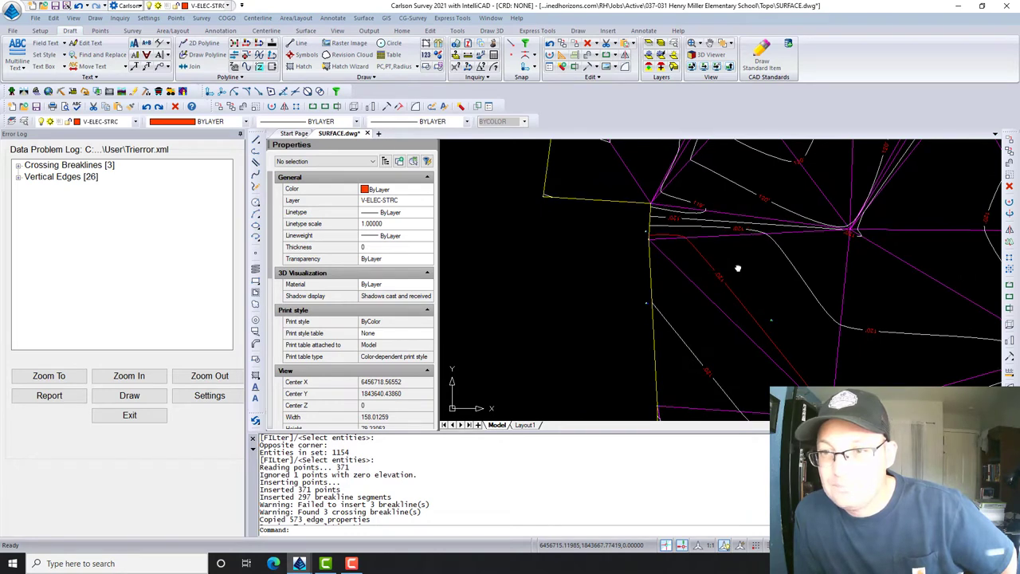
- Examine the contours along the south edge, from the southeast corner to points 6015 through 6018 at the southwest walk
scroll(872, 228, down, 5)
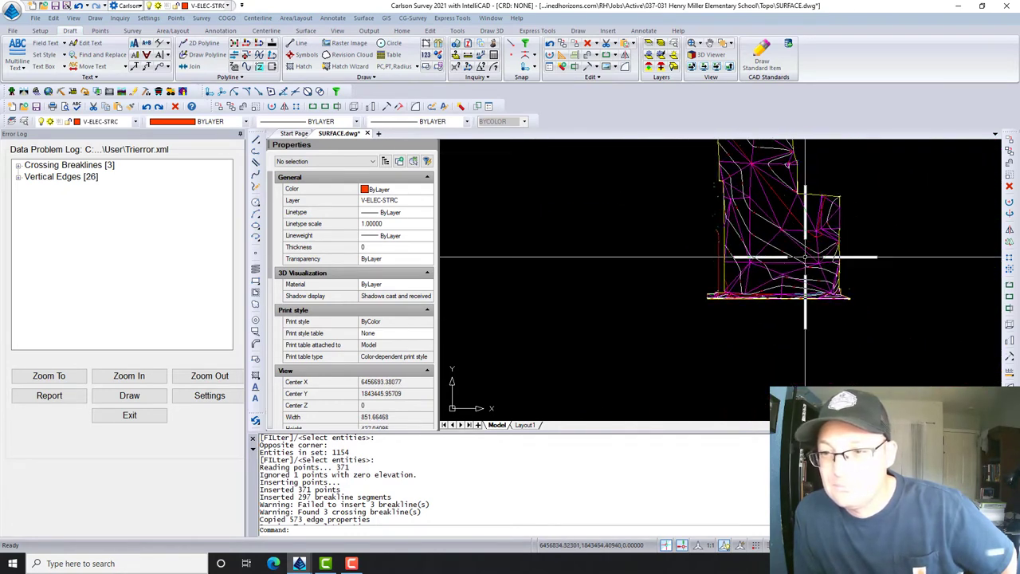
scroll(869, 286, up, 2)
scroll(869, 286, up, 3)
scroll(785, 239, up, 3)
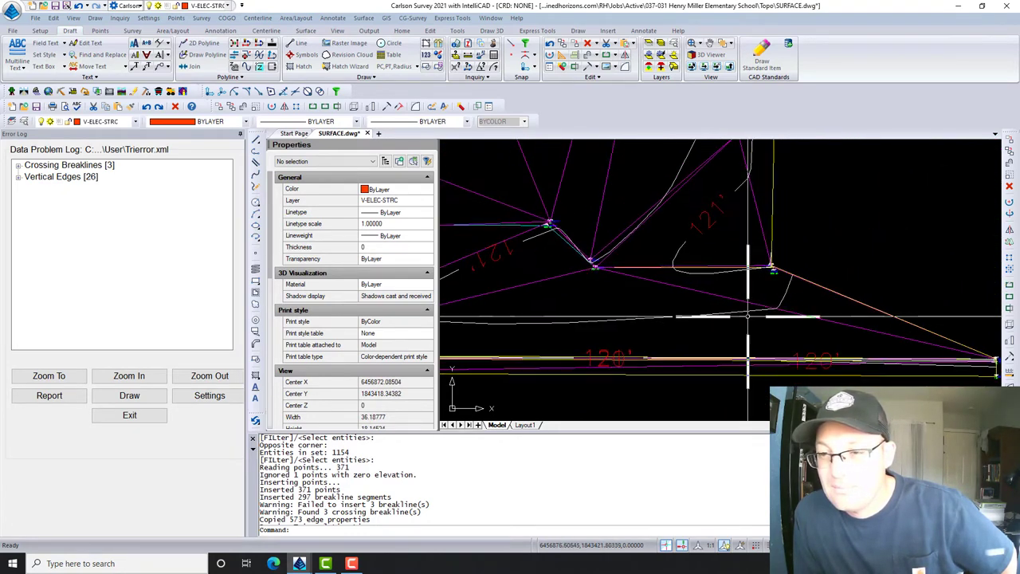
scroll(787, 273, down, 5)
middle_drag(657, 270, 996, 318)
middle_drag(646, 295, 972, 295)
scroll(716, 302, up, 6)
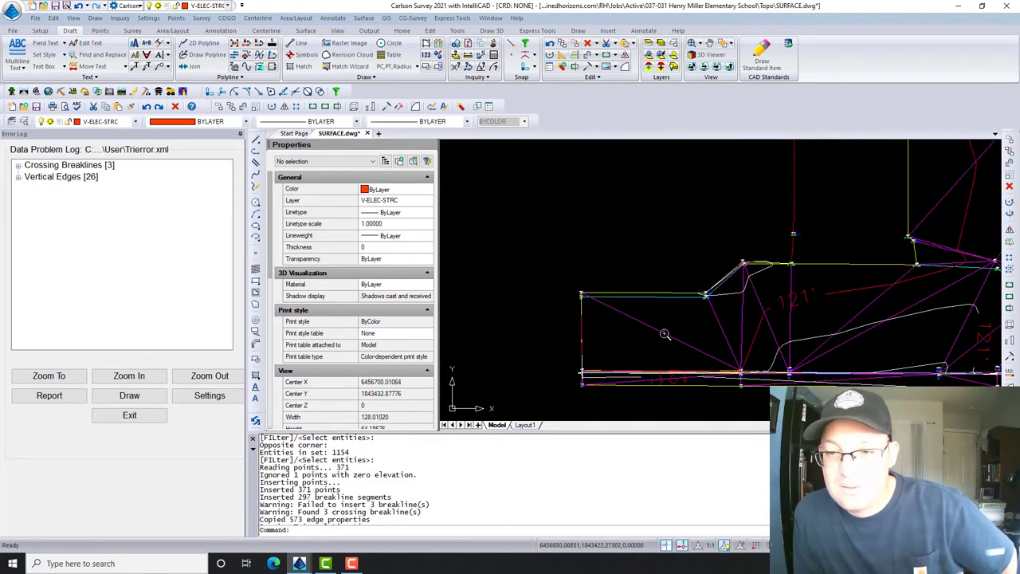
scroll(790, 214, up, 3)
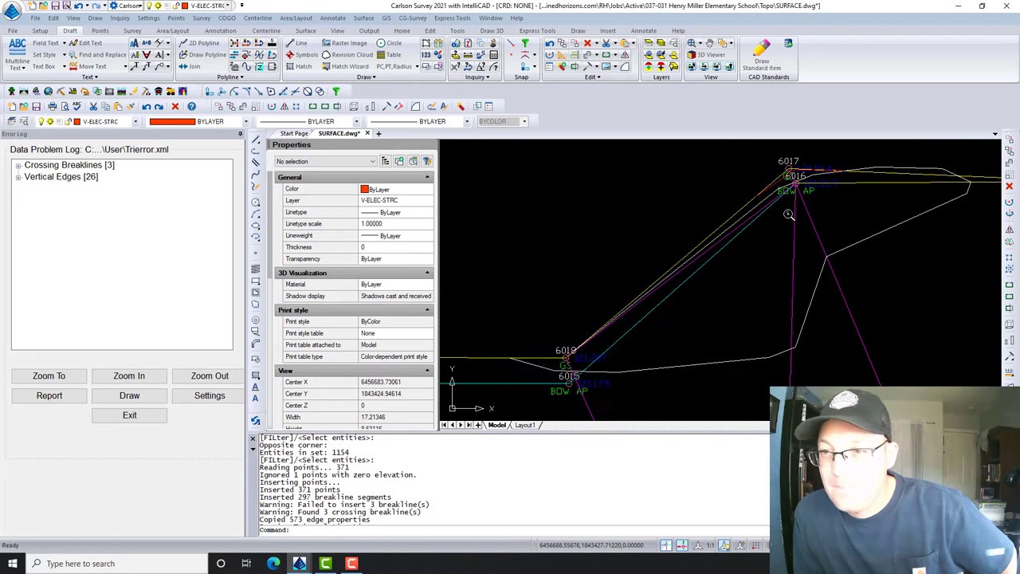
scroll(783, 219, down, 7)
- Start Triangulate and Contour again for the whole site with a coarser contour interval and accept the settings
scroll(705, 233, down, 13)
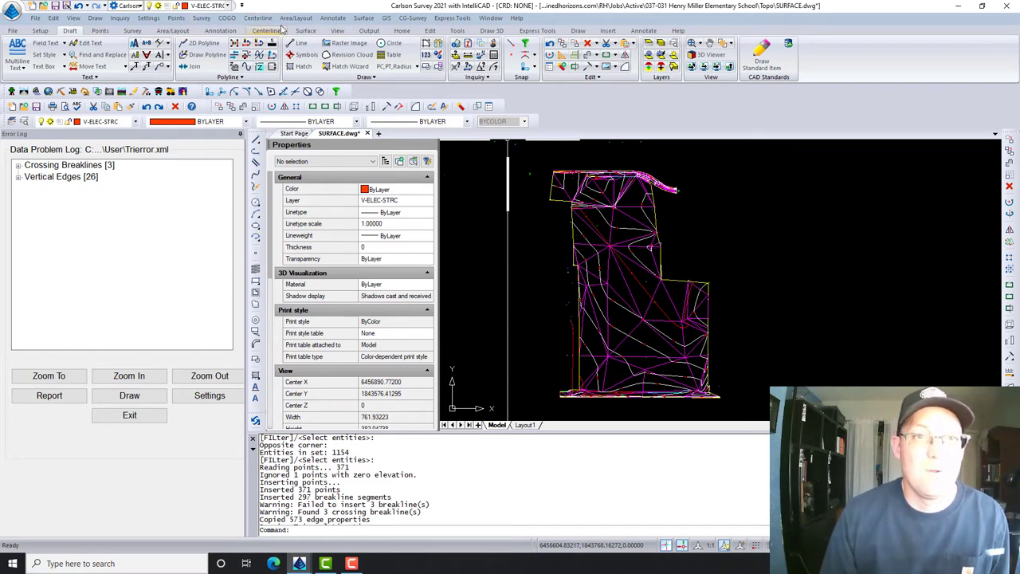
click(363, 17)
click(383, 31)
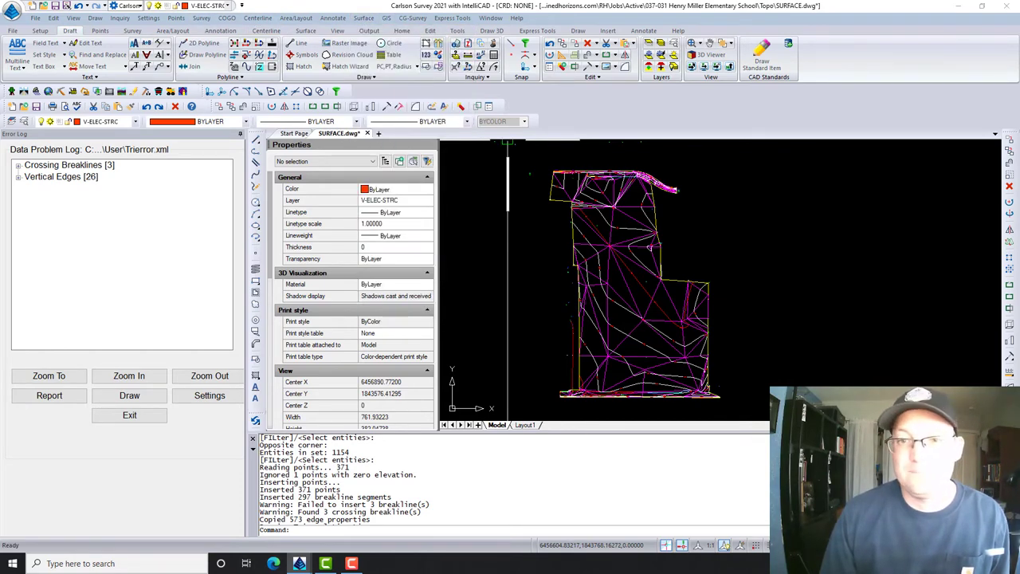
text(tri)
key(Return)
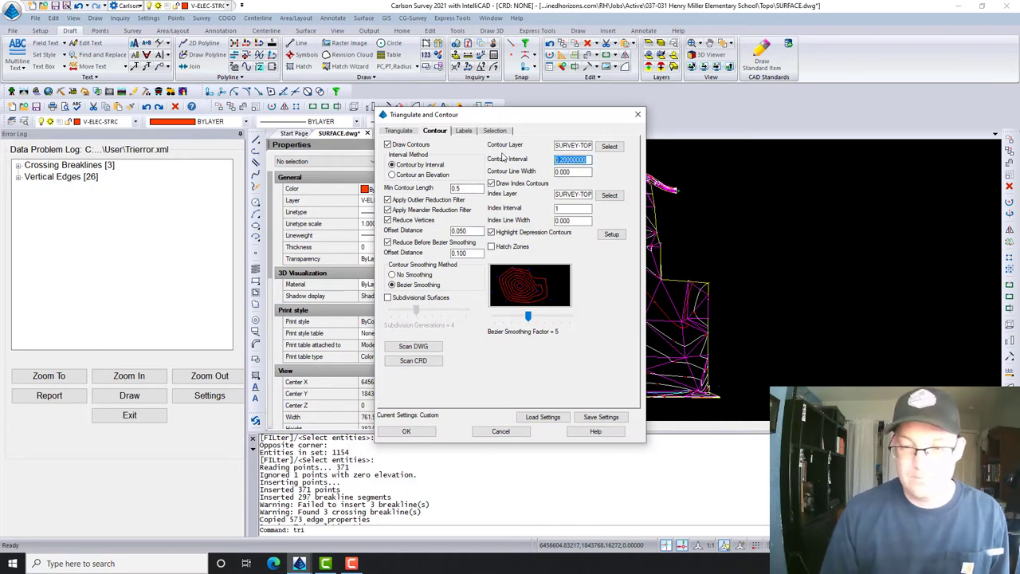
click(406, 431)
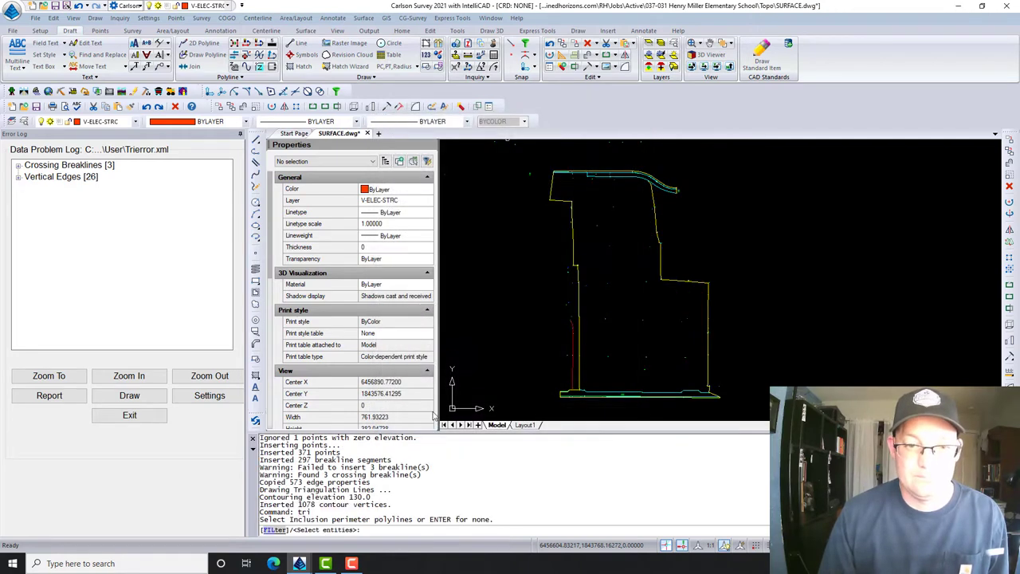
- Use the yellow survey topo 3D polyline as the inclusion perimeter, with no exclusion perimeter
click(574, 331)
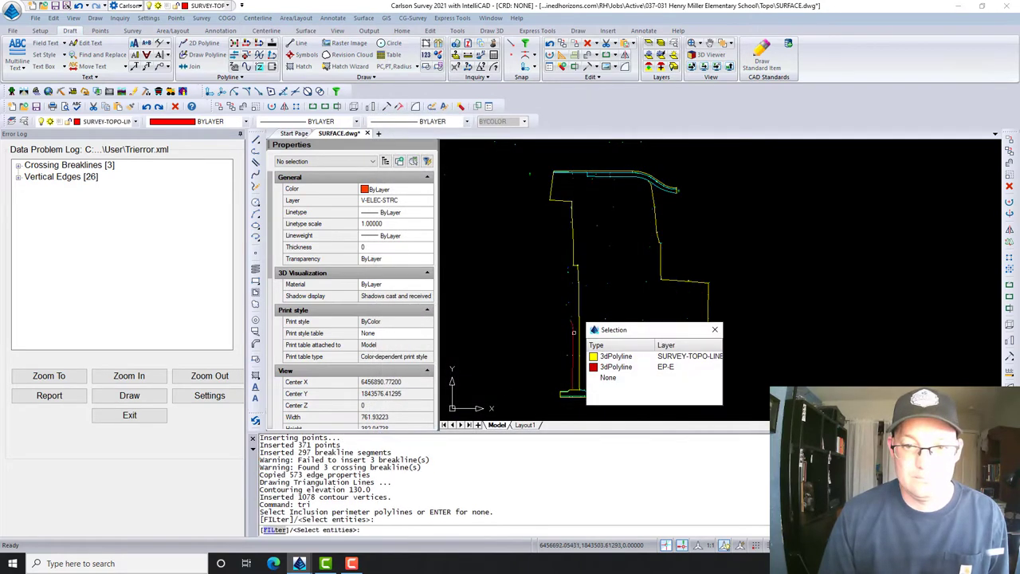
click(608, 357)
key(Return)
key(Return)
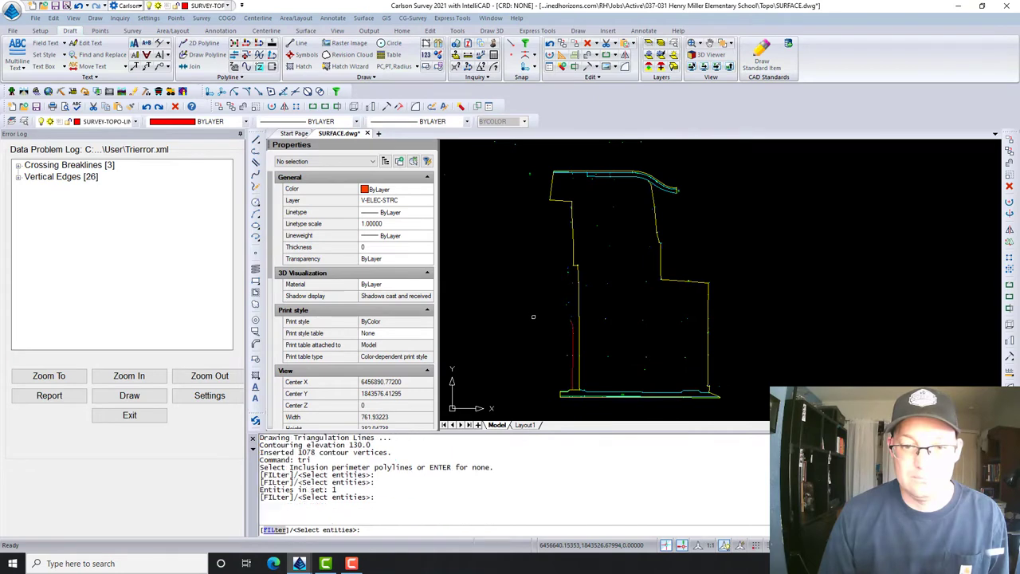
- Select all of the site's points and breaklines and generate the triangulation and contours from them
scroll(534, 323, down, 3)
click(507, 222)
click(663, 386)
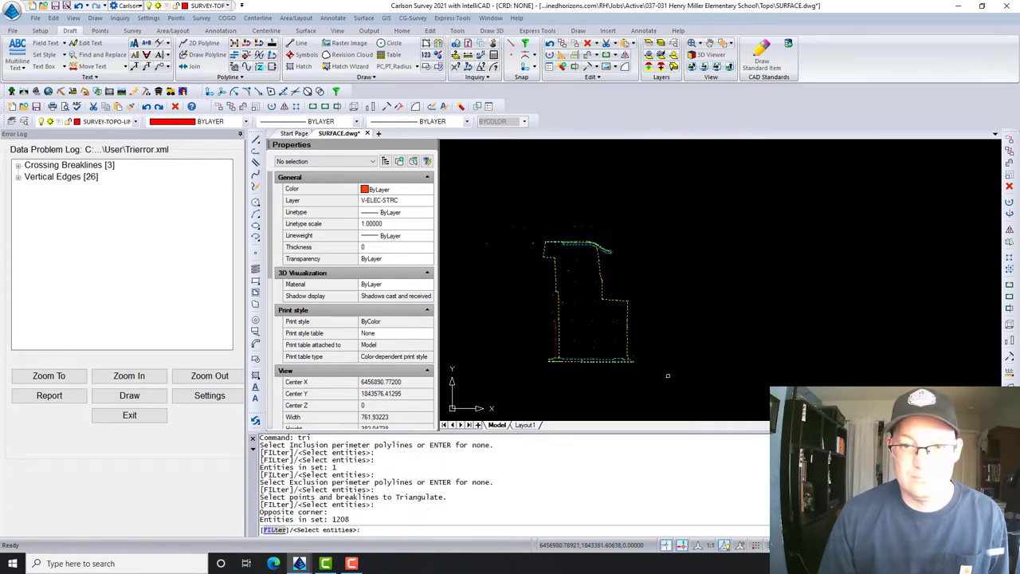
key(Return)
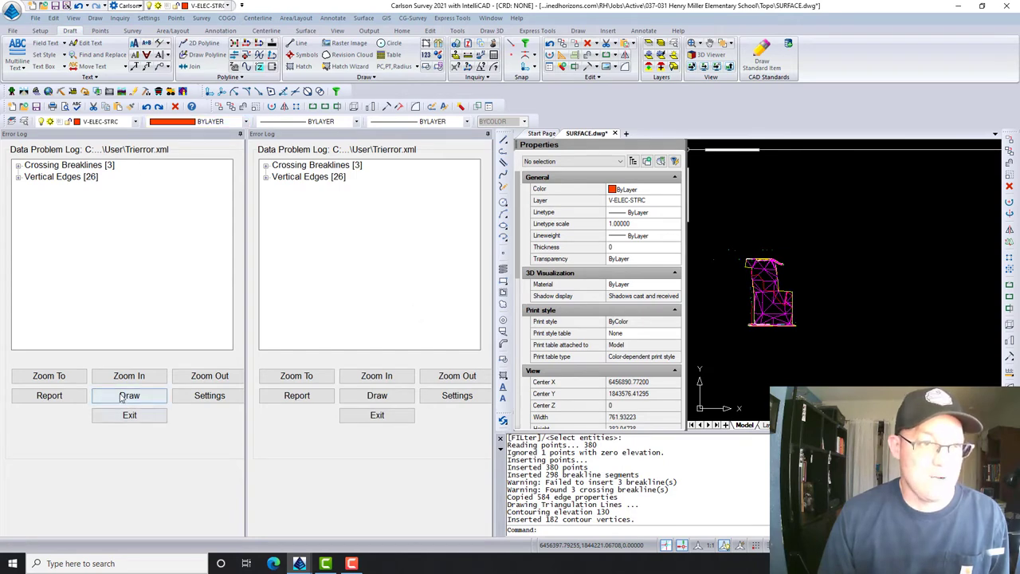
- List the individual crossing breaklines in the data problem log, and close both error logs
double_click(27, 166)
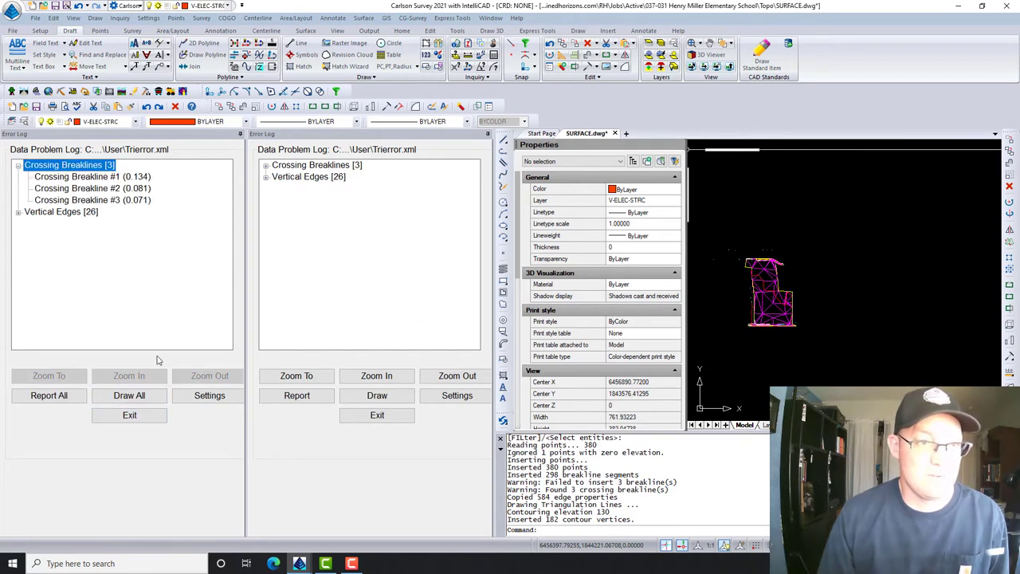
click(141, 422)
click(136, 416)
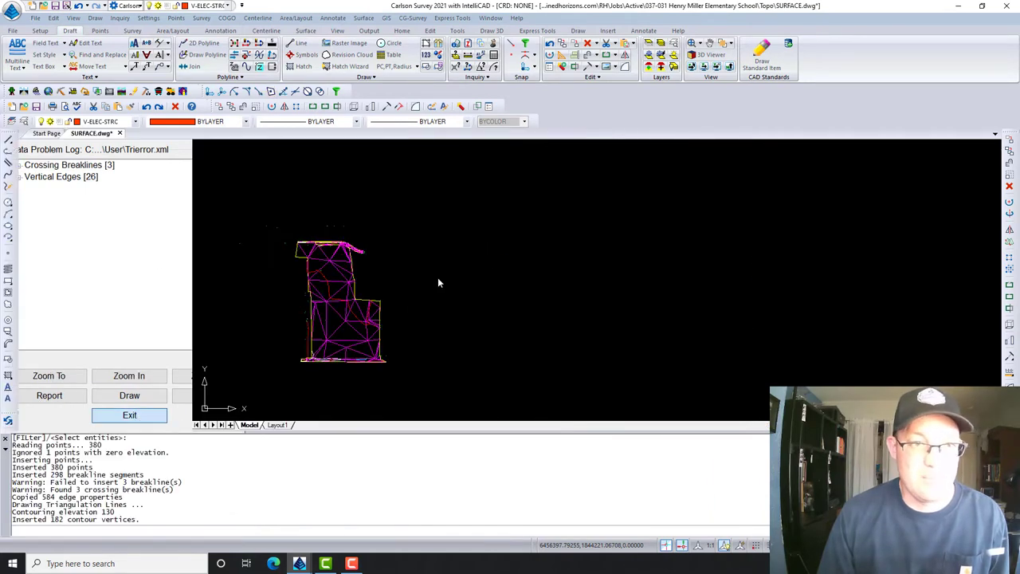
- Examine the regenerated 120' contours across the site's interior and the 121' contours along the south curb
scroll(485, 301, up, 3)
scroll(485, 302, up, 5)
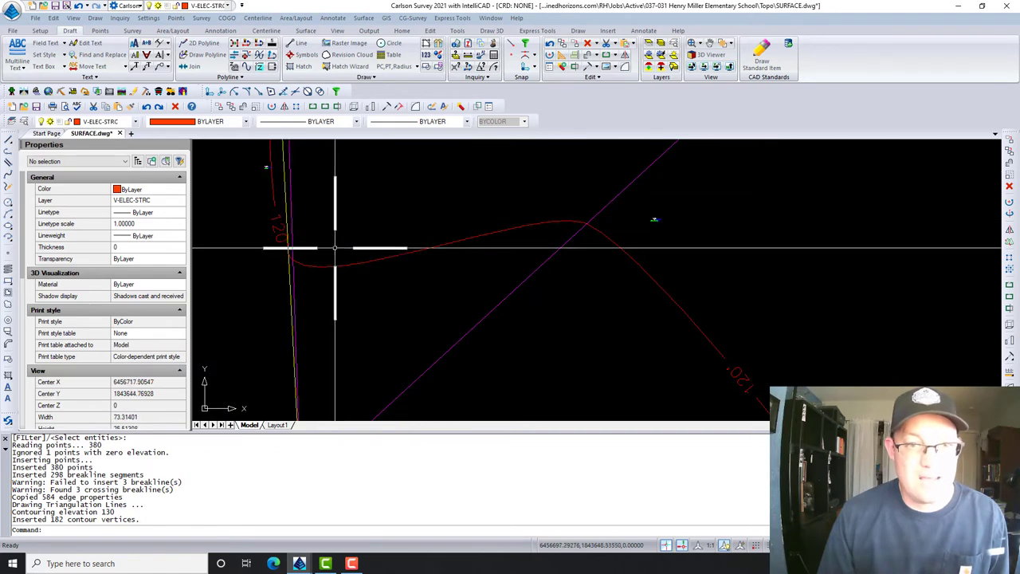
scroll(547, 244, down, 4)
middle_drag(622, 340, 498, 121)
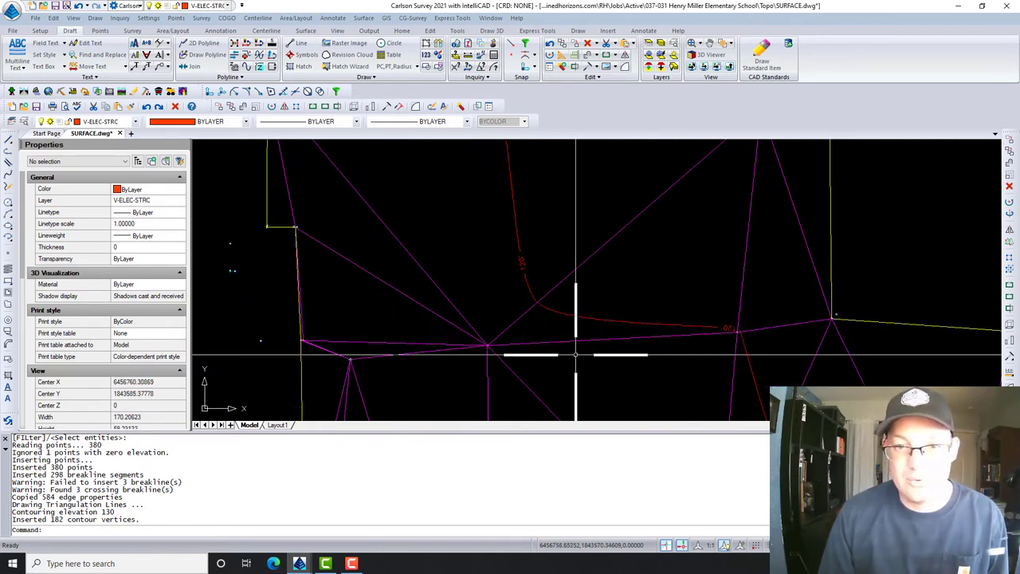
middle_drag(606, 372, 489, 255)
middle_drag(642, 304, 563, 231)
scroll(588, 251, down, 3)
scroll(639, 300, up, 3)
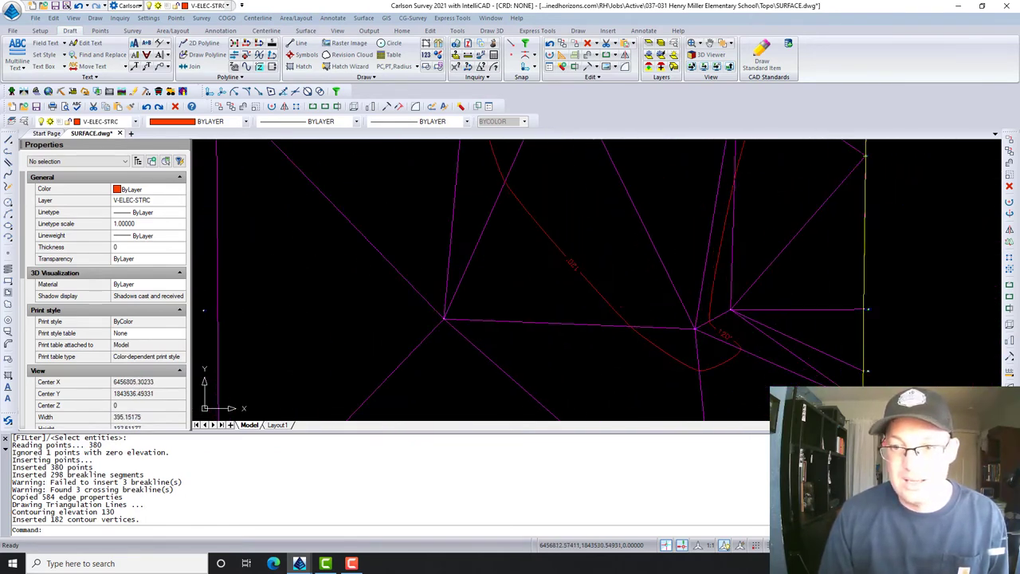
middle_drag(740, 323, 683, 412)
scroll(632, 195, down, 4)
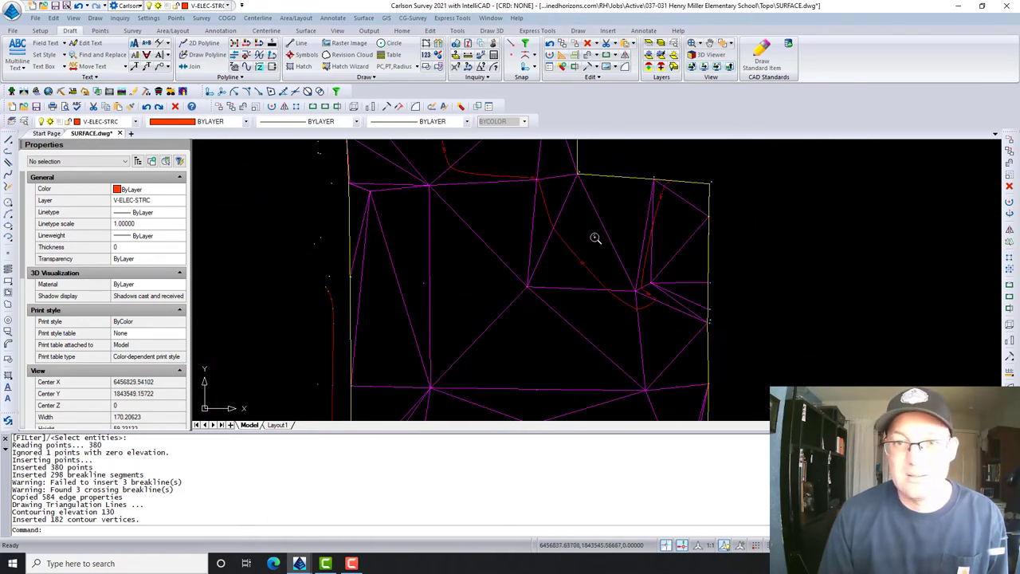
middle_drag(514, 197, 504, 114)
middle_drag(621, 221, 596, 81)
scroll(366, 287, up, 5)
scroll(305, 291, up, 3)
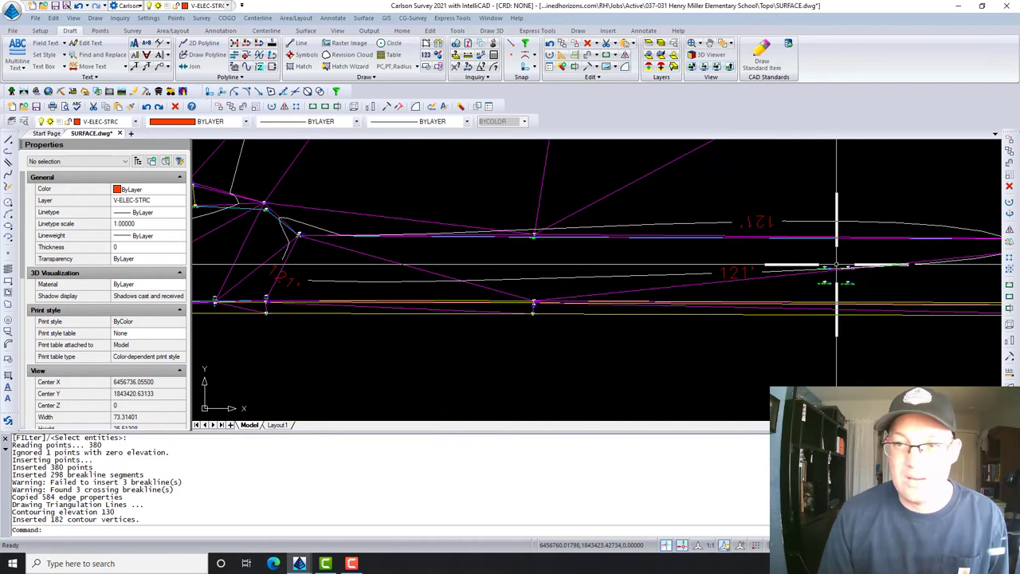
- Set the contour labels' internal distance interval to 100 in the Triangulate and Contour settings and accept them
scroll(629, 237, down, 7)
mouse_move(664, 170)
middle_down()
mouse_move(576, 303)
mouse_move(656, 358)
mouse_move(663, 319)
mouse_move(662, 348)
middle_up()
mouse_move(569, 216)
middle_down()
mouse_move(617, 344)
mouse_move(542, 279)
middle_up()
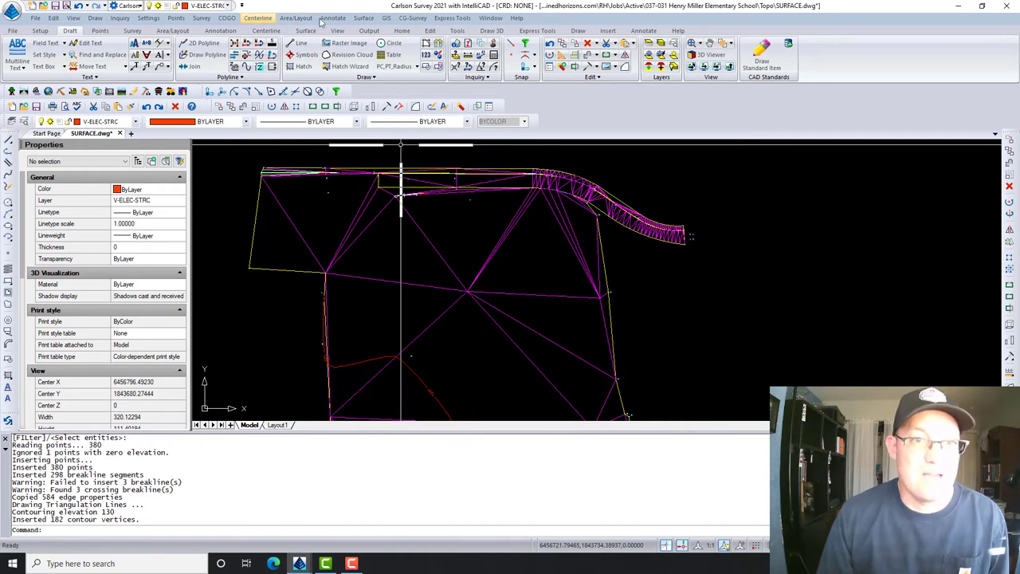
click(363, 18)
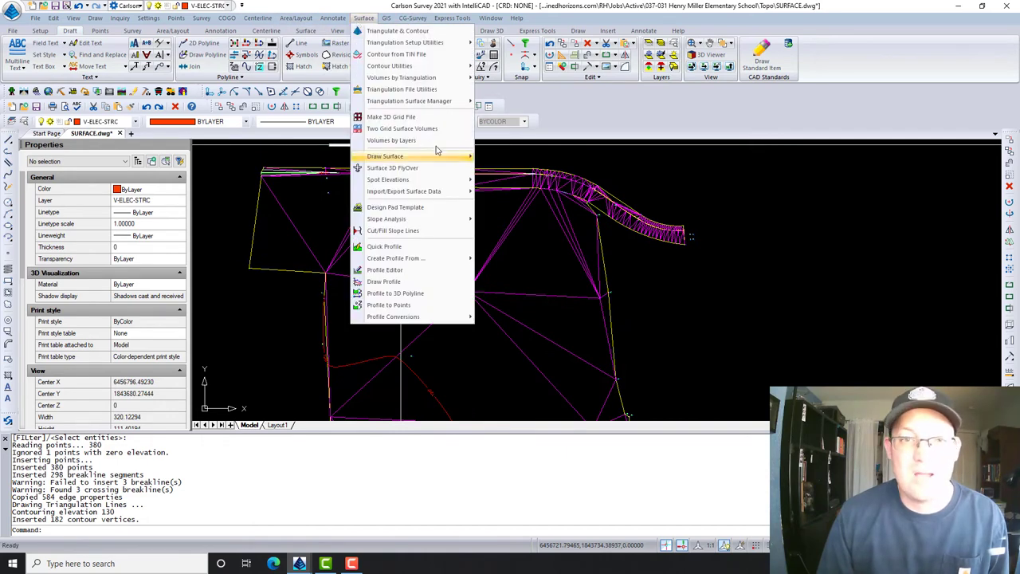
click(423, 32)
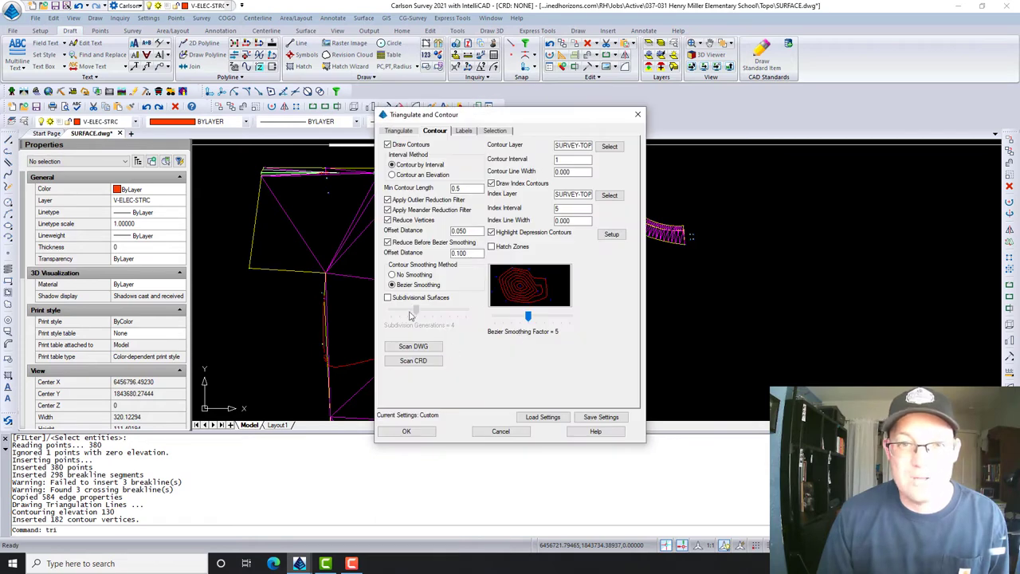
click(463, 131)
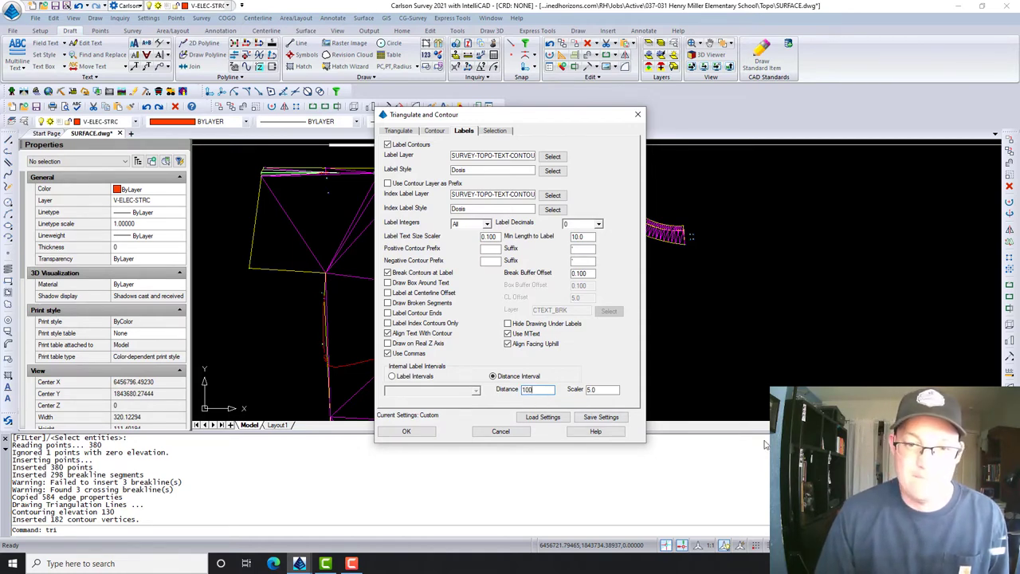
click(406, 431)
- Take the yellow site boundary polyline as the inclusion perimeter and leave the exclusion perimeter empty
scroll(394, 329, down, 3)
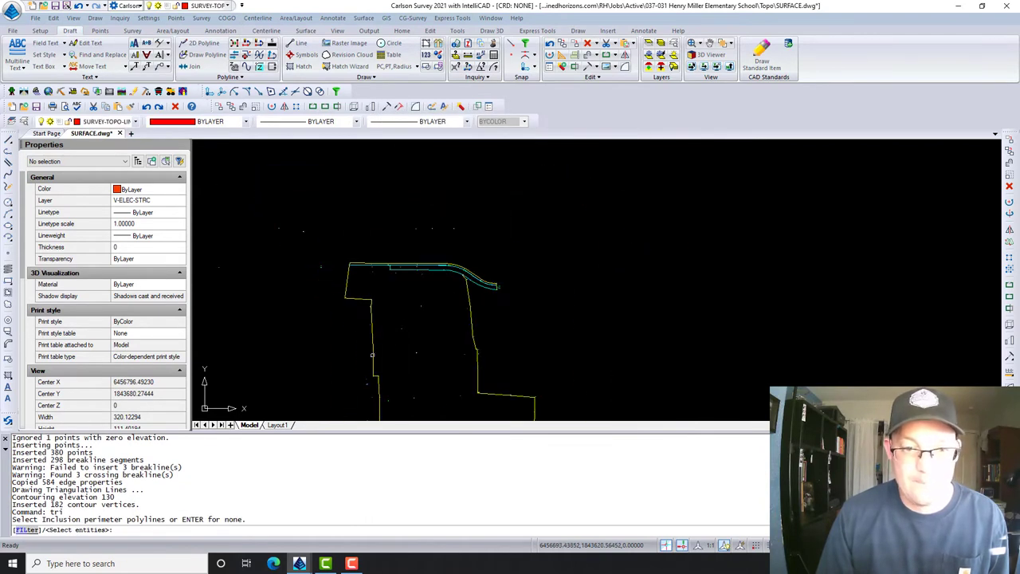
click(373, 355)
key(Return)
key(Return)
- Select all the site's points and breaklines to regenerate the triangulation and contours, and close the data problem log
scroll(358, 332, down, 3)
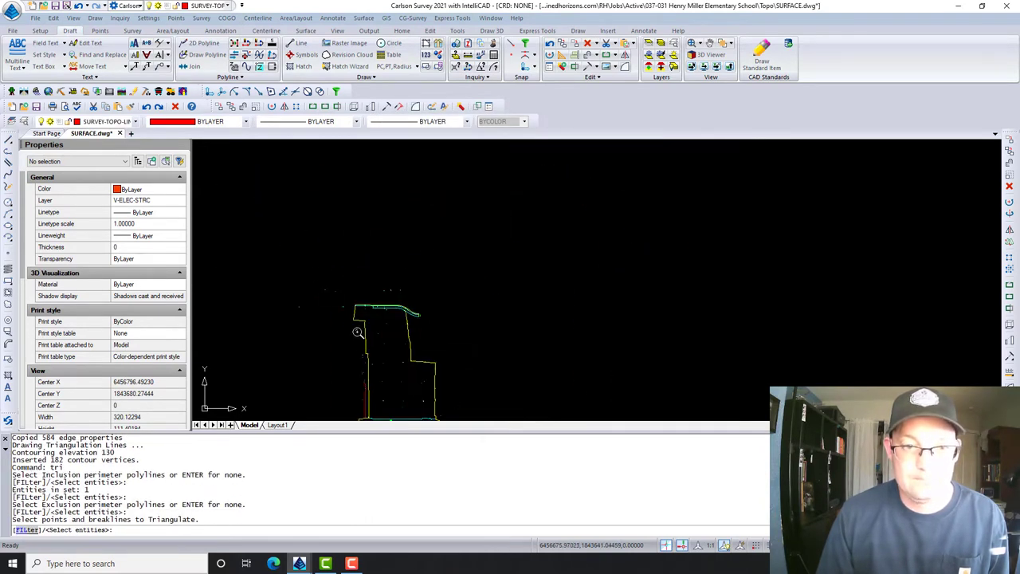
middle_drag(315, 265, 398, 194)
click(398, 194)
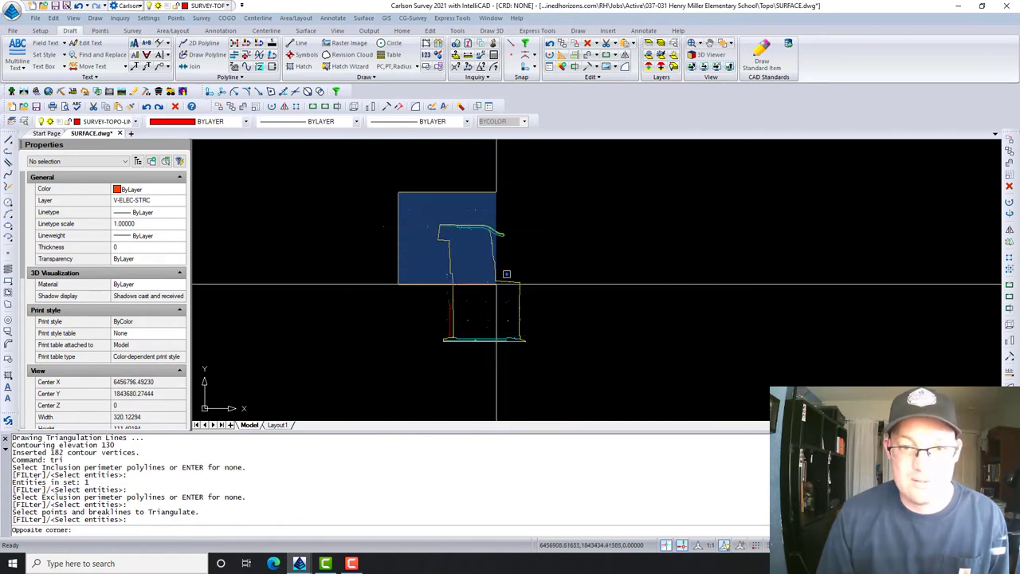
click(556, 372)
key(Return)
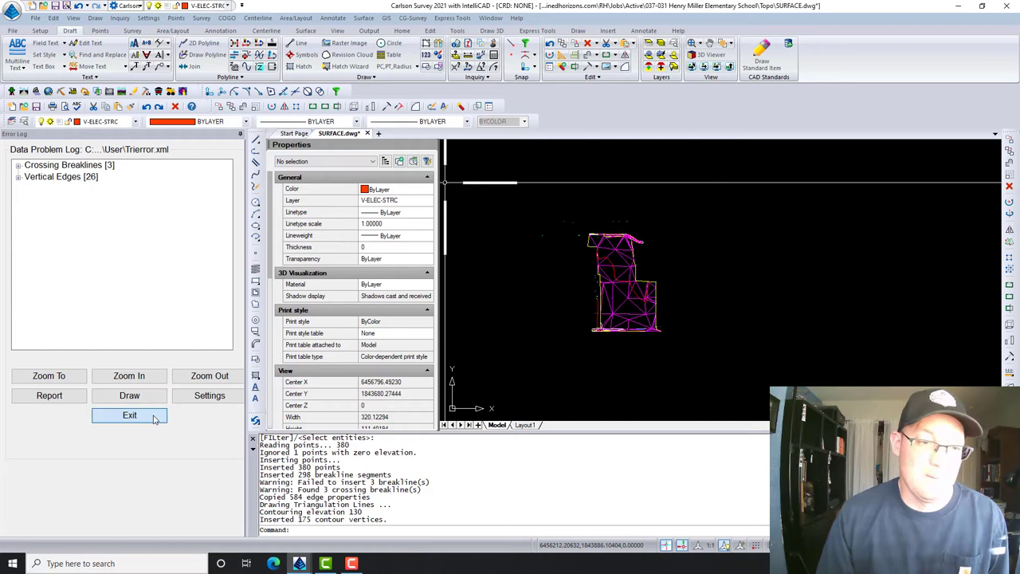
click(130, 415)
- Examine the spacing and orientation of the 120' contour labels across the site and the 121' labels along the south curb
scroll(521, 257, up, 8)
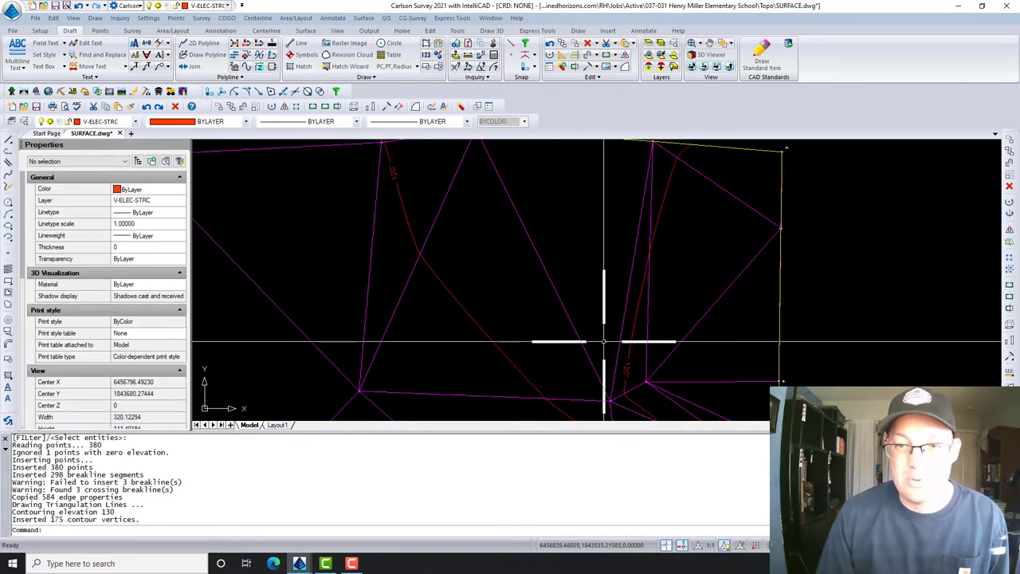
scroll(604, 341, down, 6)
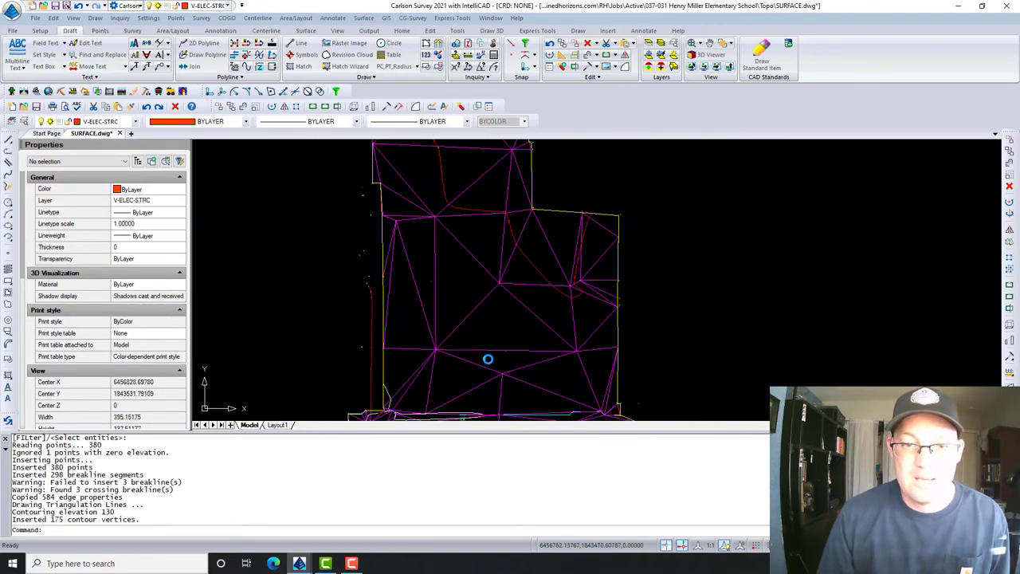
scroll(494, 327, up, 8)
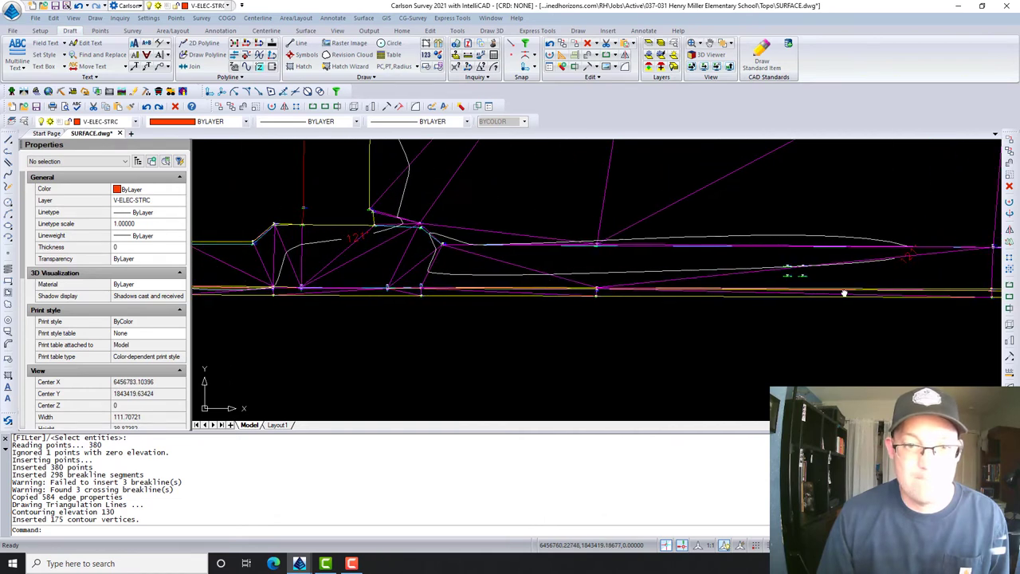
middle_drag(844, 294, 879, 292)
scroll(561, 259, down, 3)
middle_drag(746, 197, 538, 388)
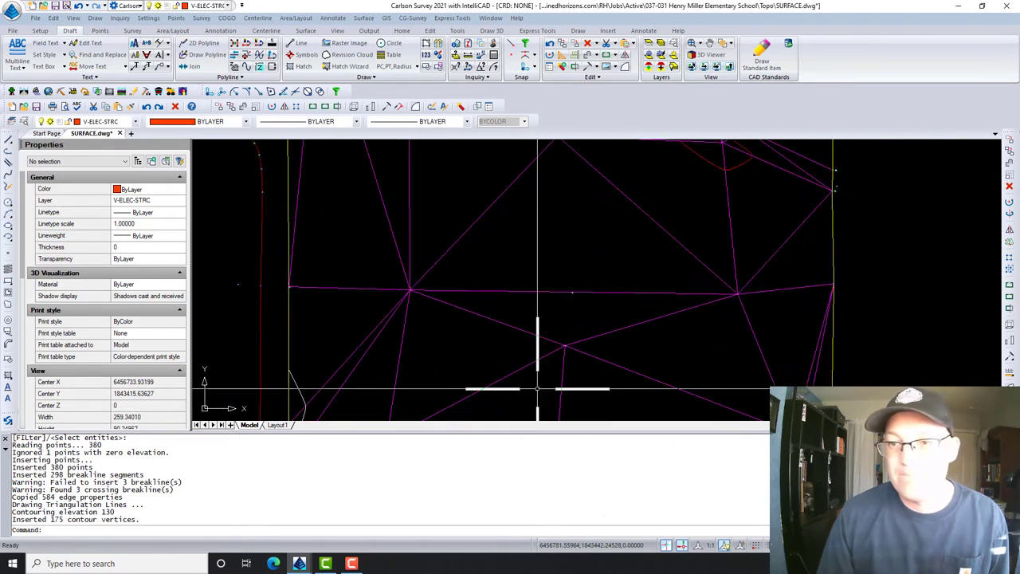
middle_drag(712, 177, 688, 346)
middle_drag(687, 224, 748, 385)
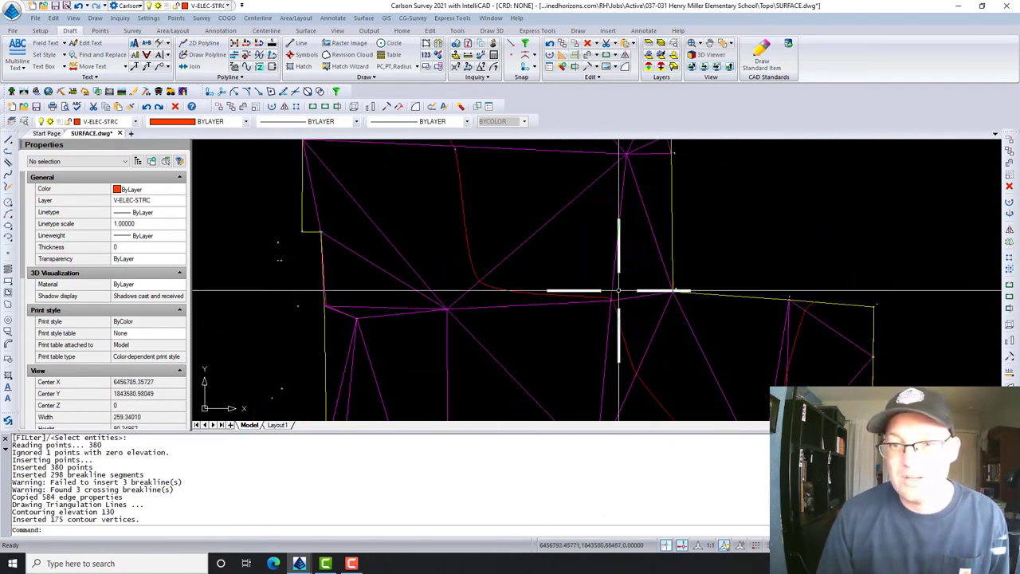
middle_drag(620, 293, 703, 374)
scroll(550, 227, up, 5)
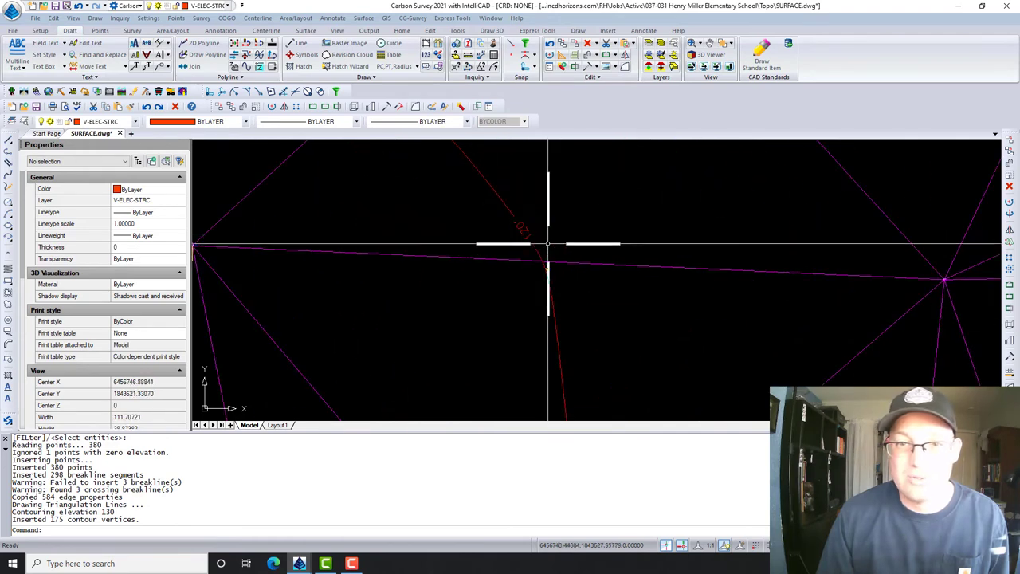
mouse_move(546, 237)
middle_down()
mouse_move(603, 414)
mouse_move(558, 343)
middle_up()
scroll(543, 252, down, 3)
mouse_move(659, 326)
middle_down()
mouse_move(641, 346)
mouse_move(394, 165)
middle_up()
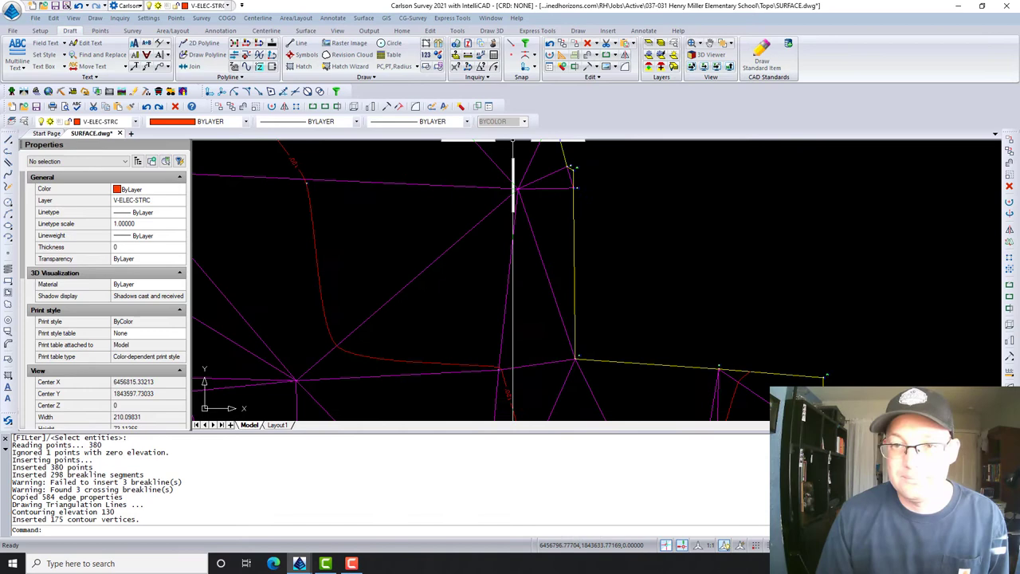
mouse_move(514, 187)
middle_down()
mouse_move(551, 183)
mouse_move(560, 210)
mouse_move(529, 262)
mouse_move(648, 328)
mouse_move(645, 391)
mouse_move(501, 282)
mouse_move(550, 305)
mouse_move(510, 183)
middle_up()
scroll(510, 182, up, 3)
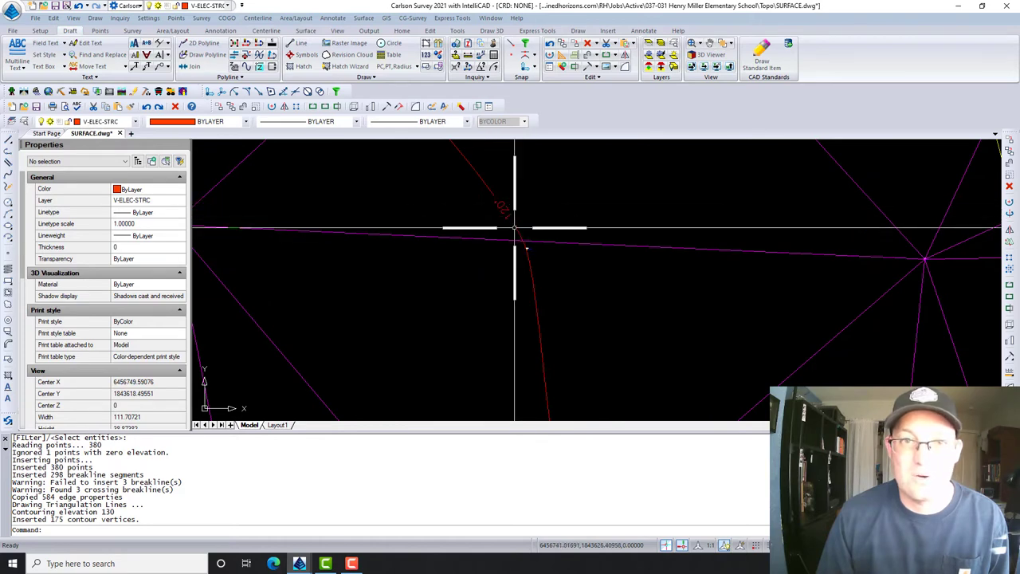
- Turn off Align Facing Uphill for the contour labels and accept the Triangulate and Contour settings
click(363, 18)
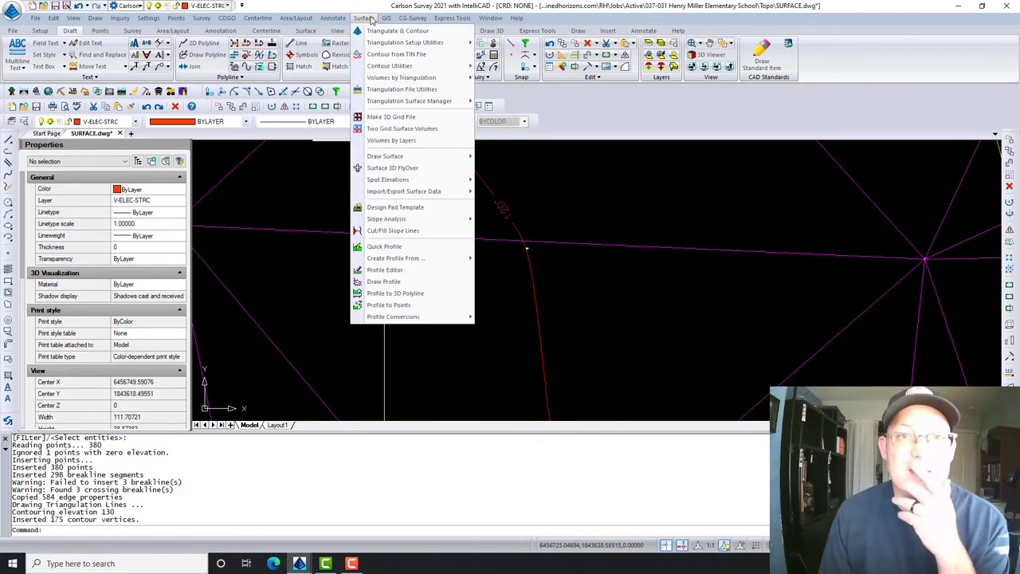
click(391, 32)
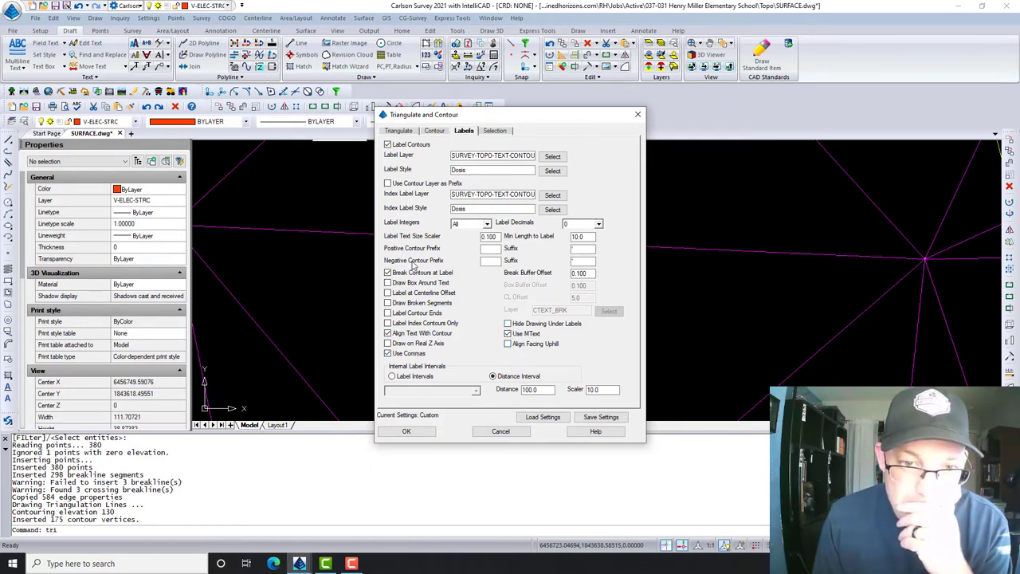
click(408, 432)
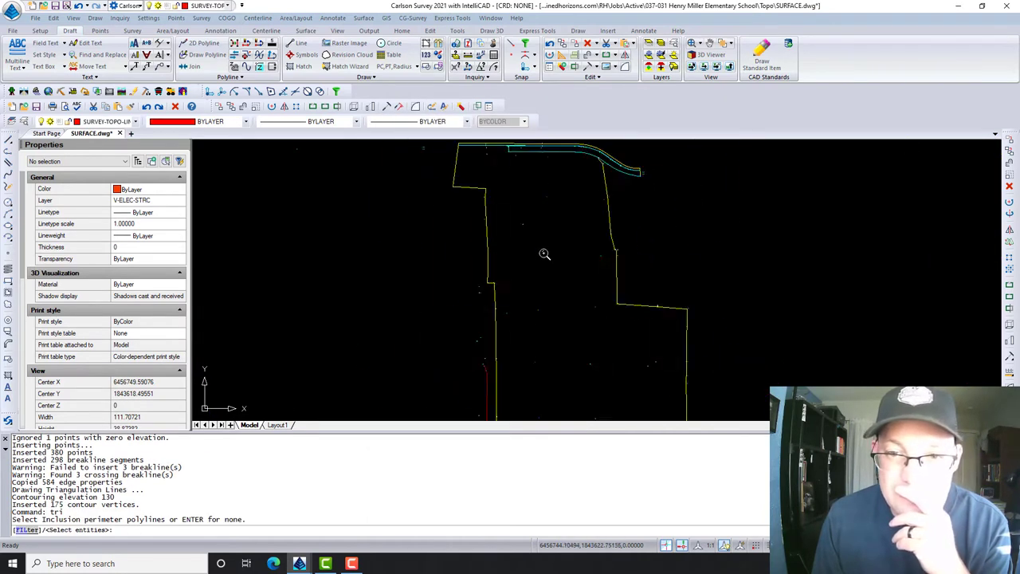
- Use the yellow boundary polyline as the inclusion perimeter and try the whole site's linework as exclusion perimeters
click(531, 255)
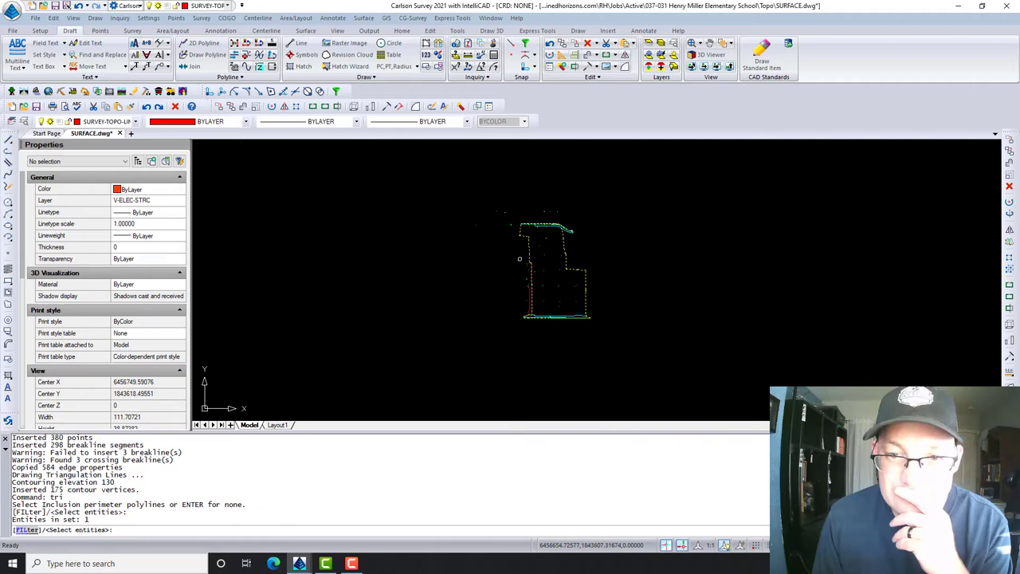
key(Return)
click(491, 173)
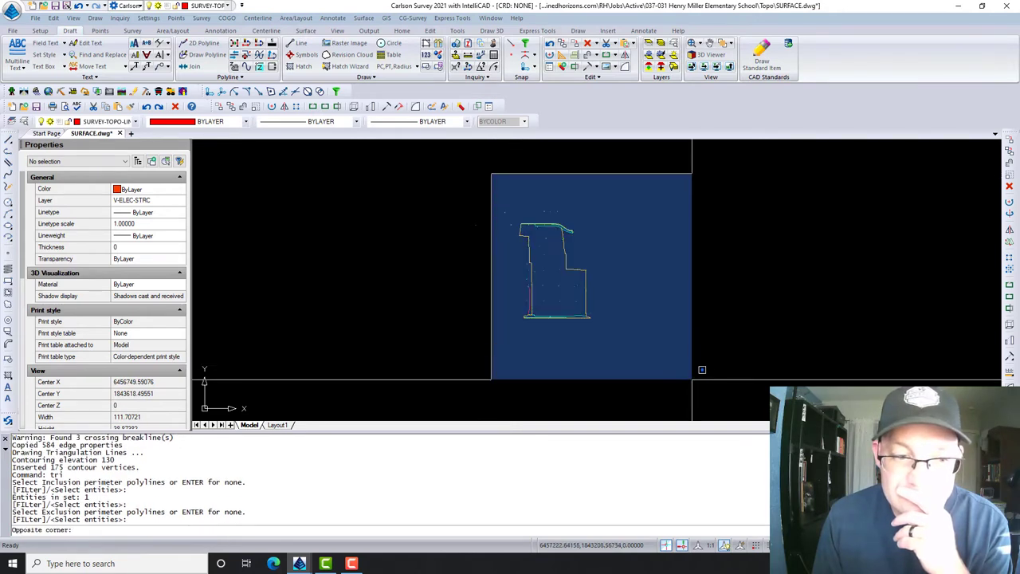
click(694, 383)
key(Return)
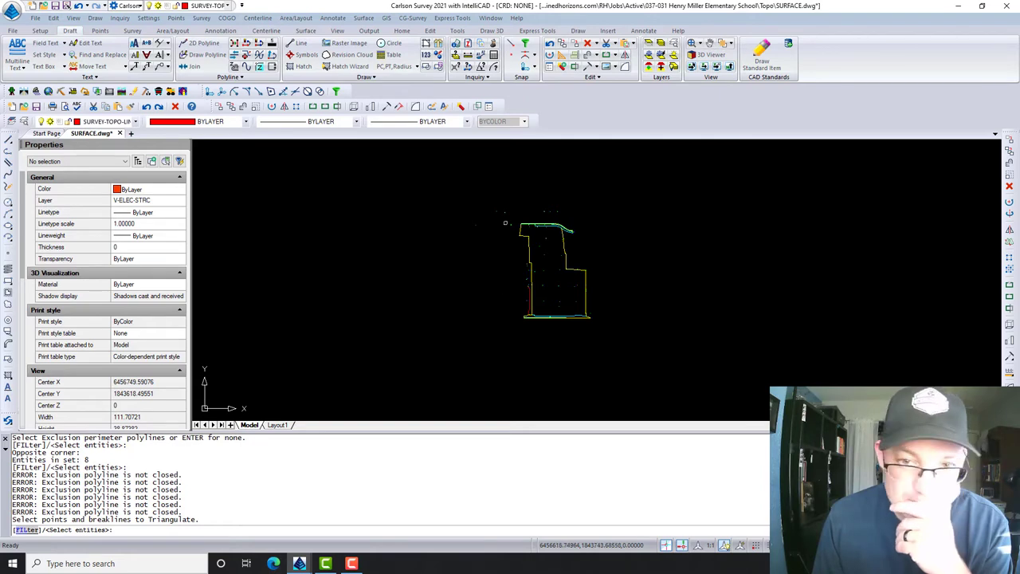
- Try to triangulate the site's points and breaklines with those exclusion perimeters, and dismiss the error message
click(500, 193)
click(650, 354)
key(Return)
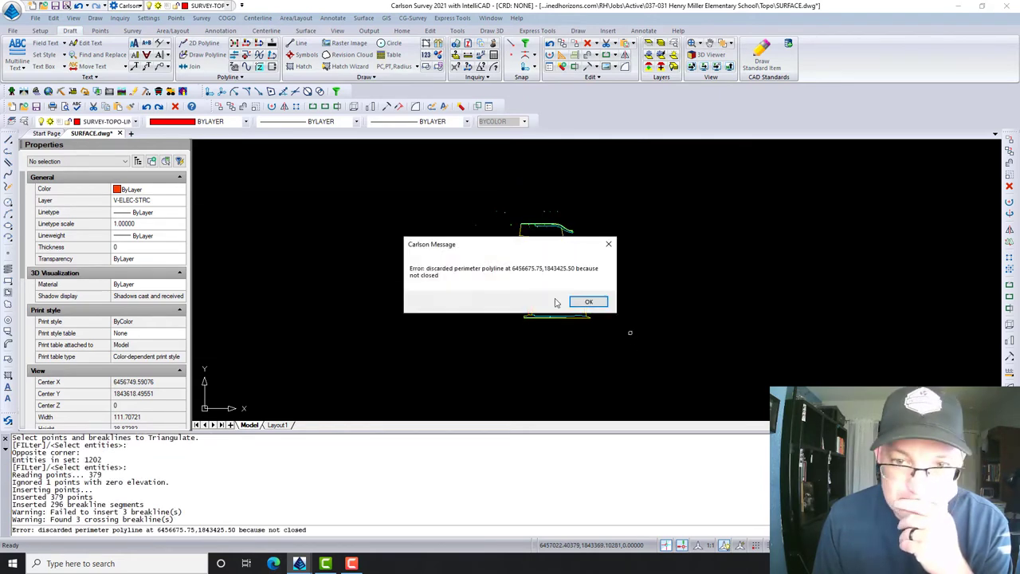
click(588, 302)
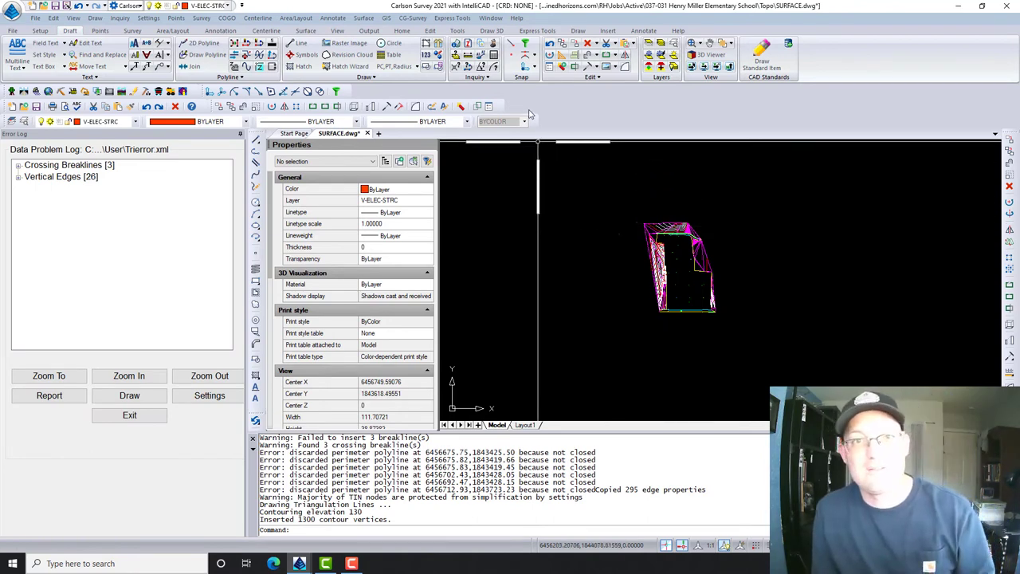
- Restart Triangulate & Contour with unchanged settings, using the yellow boundary polyline as the inclusion perimeter and no exclusion perimeter
click(364, 18)
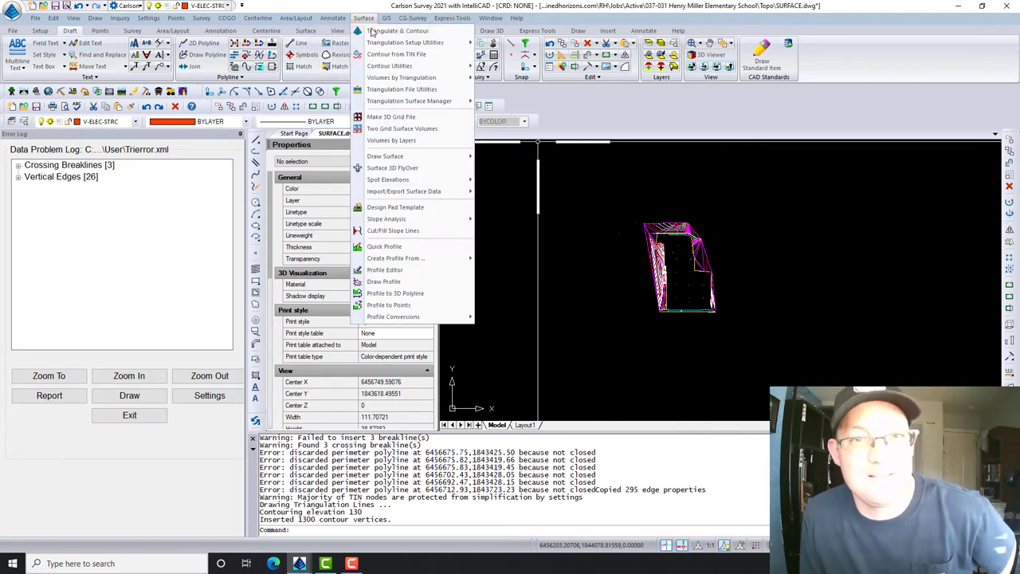
click(379, 30)
text(tri)
key(Return)
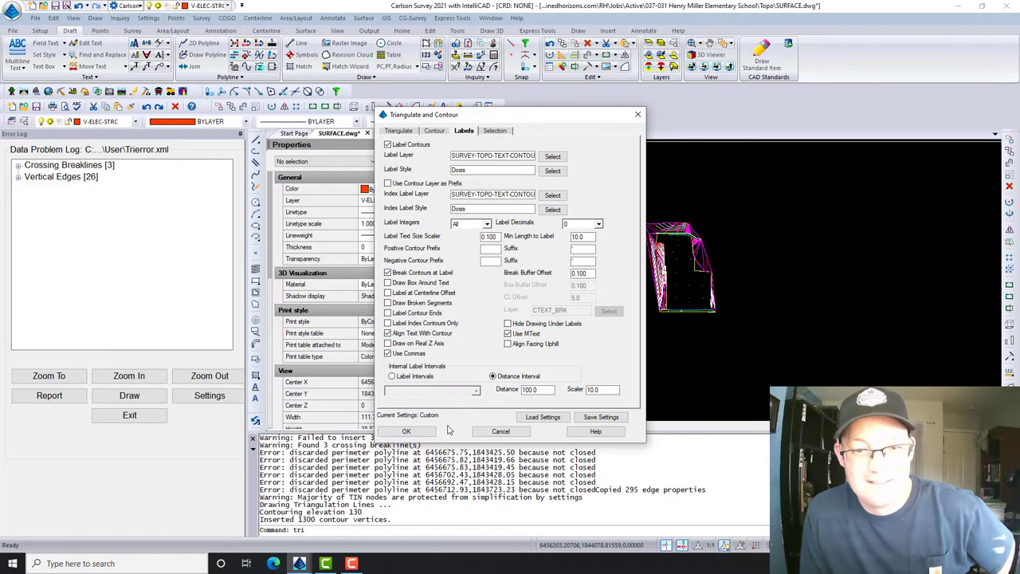
click(406, 432)
scroll(672, 273, up, 5)
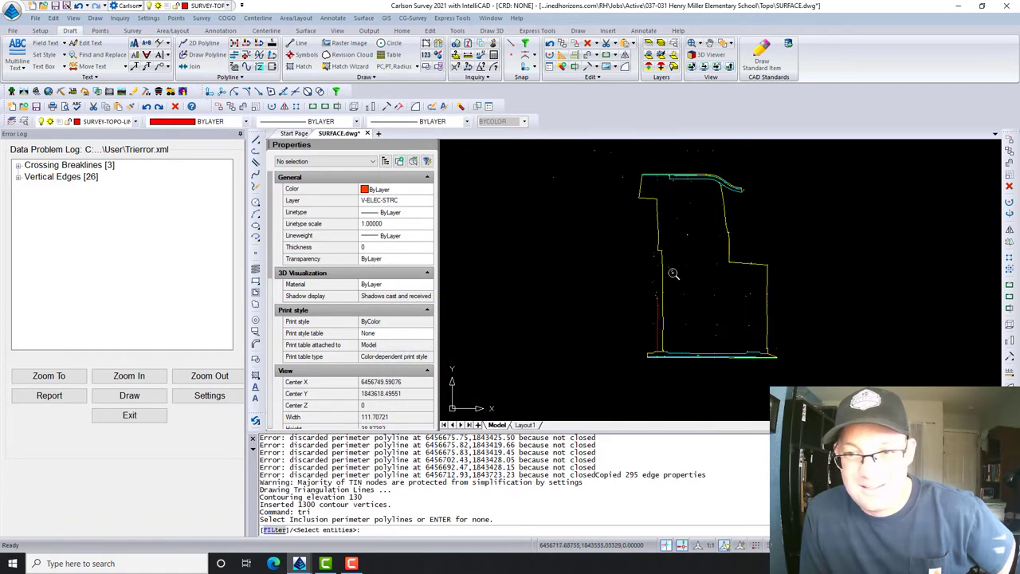
click(658, 232)
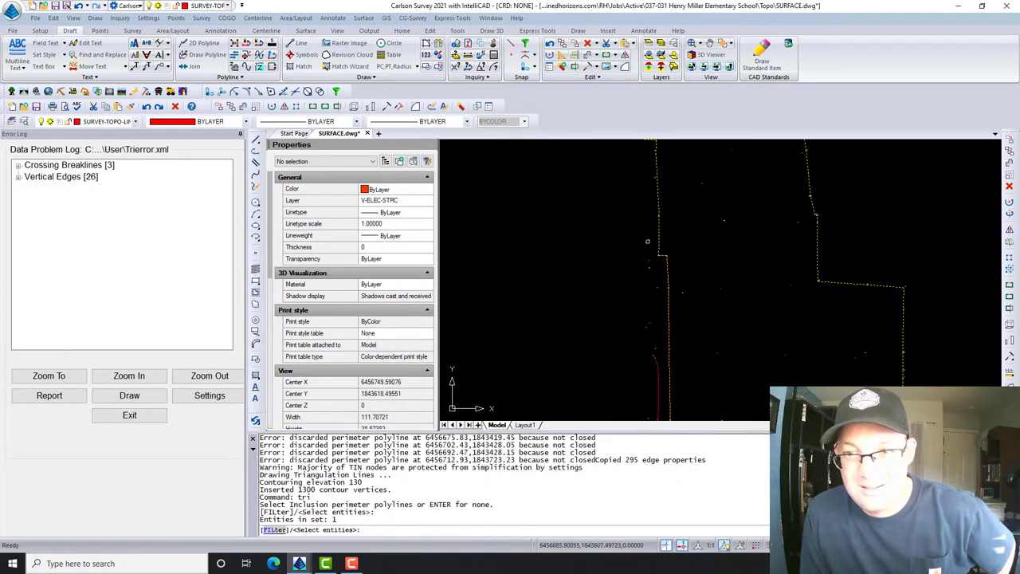
key(Return)
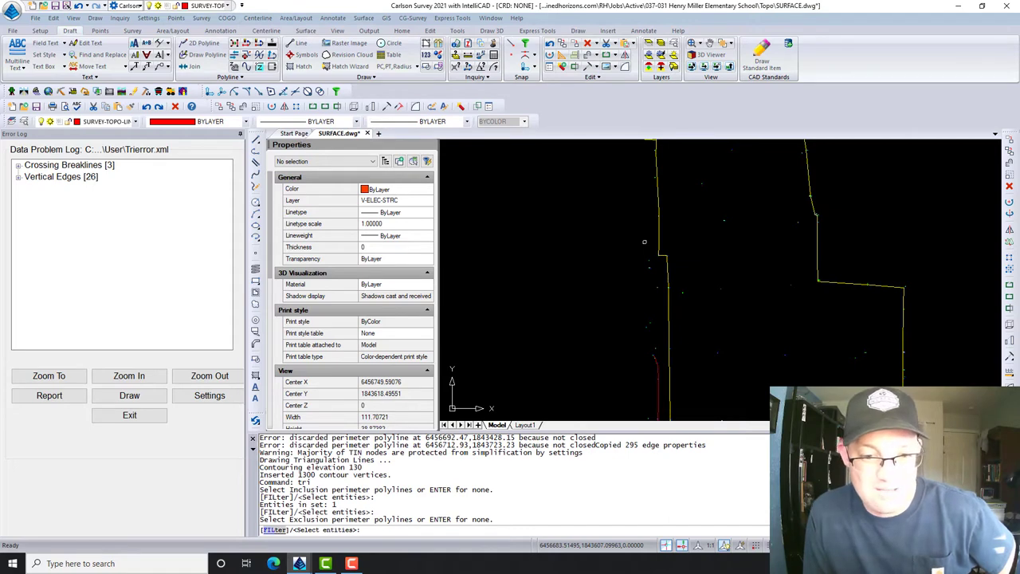
key(Return)
- Select the site's points and breaklines, generate the triangulation and labelled contours from them, and close the data problem log
scroll(640, 237, down, 4)
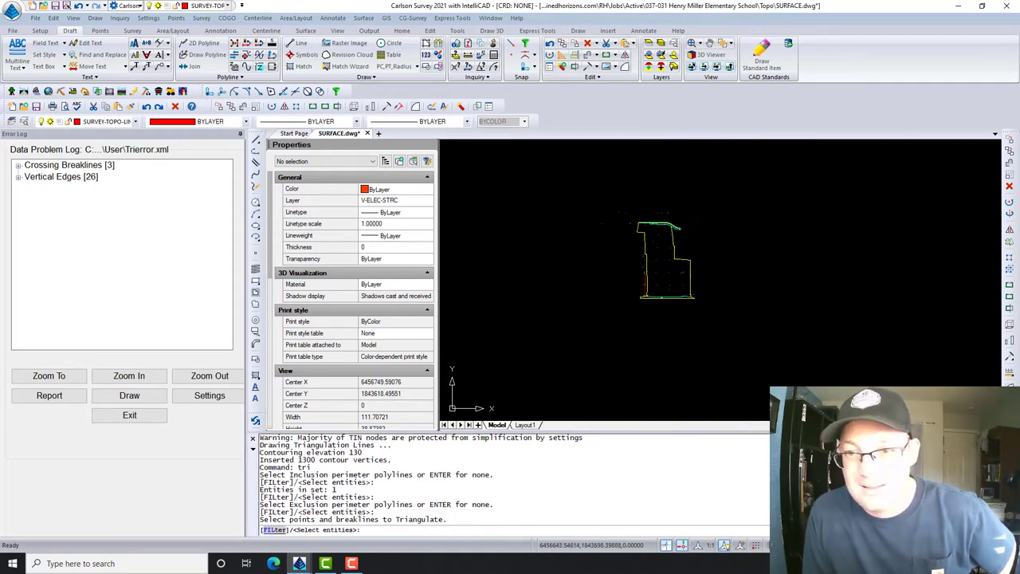
click(628, 213)
click(731, 318)
key(Return)
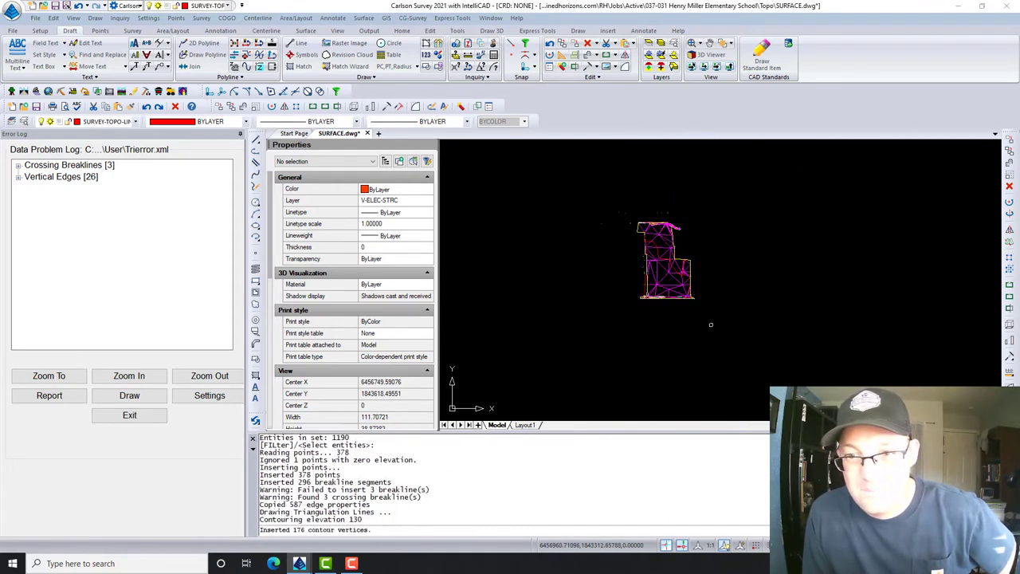
click(135, 416)
click(135, 415)
- Examine the regenerated contours and labels from the south curb through the site's interior up to the north edge
scroll(481, 292, up, 3)
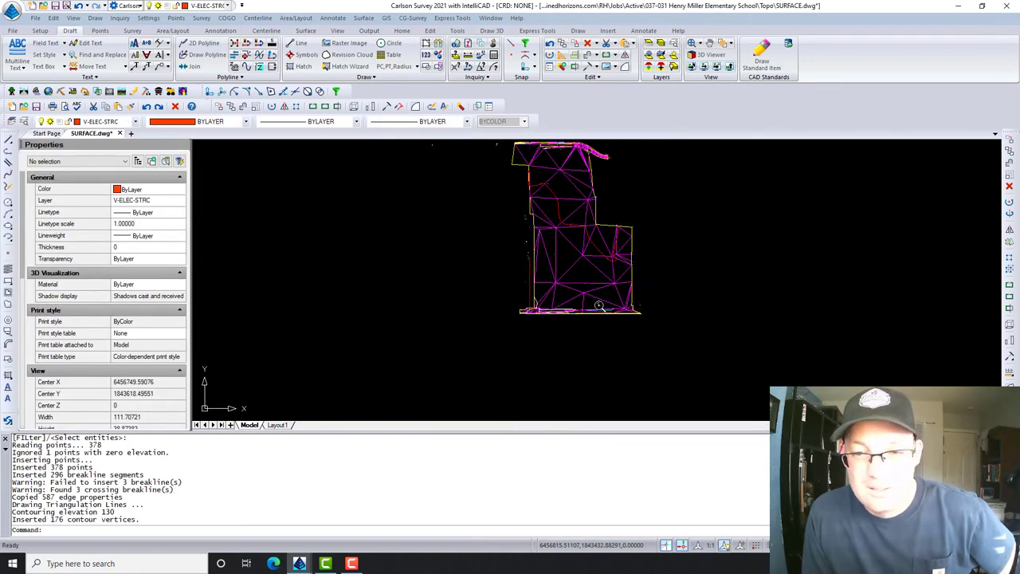
scroll(599, 305, up, 6)
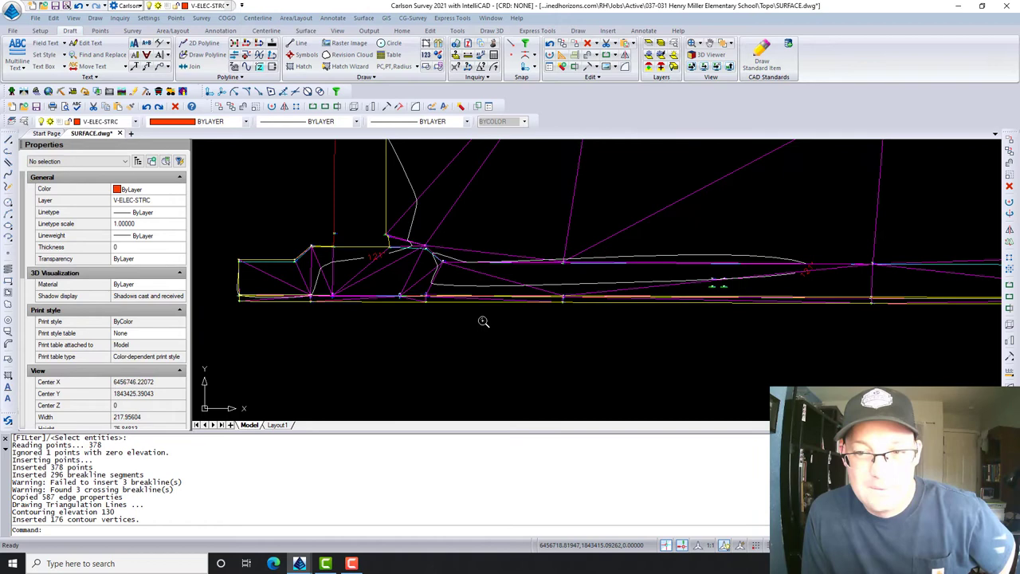
scroll(484, 321, up, 5)
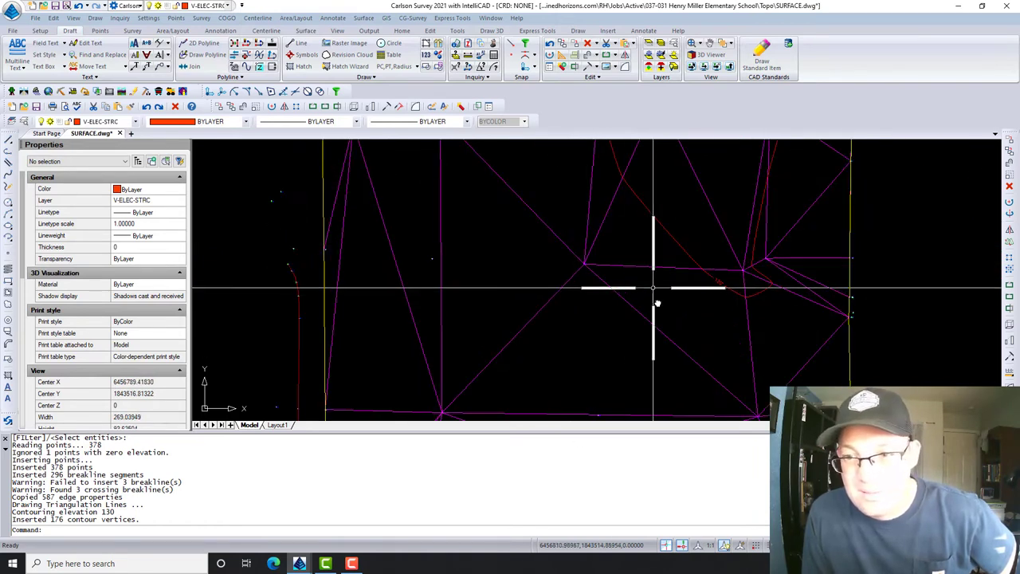
middle_drag(656, 290, 649, 428)
mouse_move(539, 244)
middle_down()
mouse_move(700, 411)
mouse_move(703, 441)
mouse_move(567, 335)
mouse_move(579, 317)
mouse_move(592, 455)
middle_up()
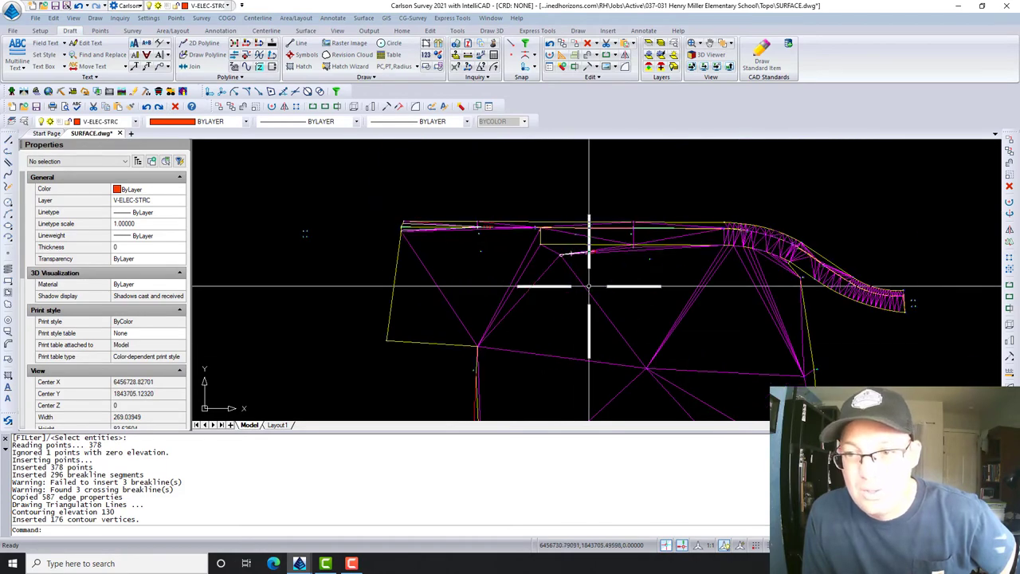
- Examine the triangulation, contours and labels along the site's north curb and curved road edge, and finally the whole surface
scroll(823, 260, down, 1)
scroll(847, 257, up, 4)
scroll(763, 256, up, 3)
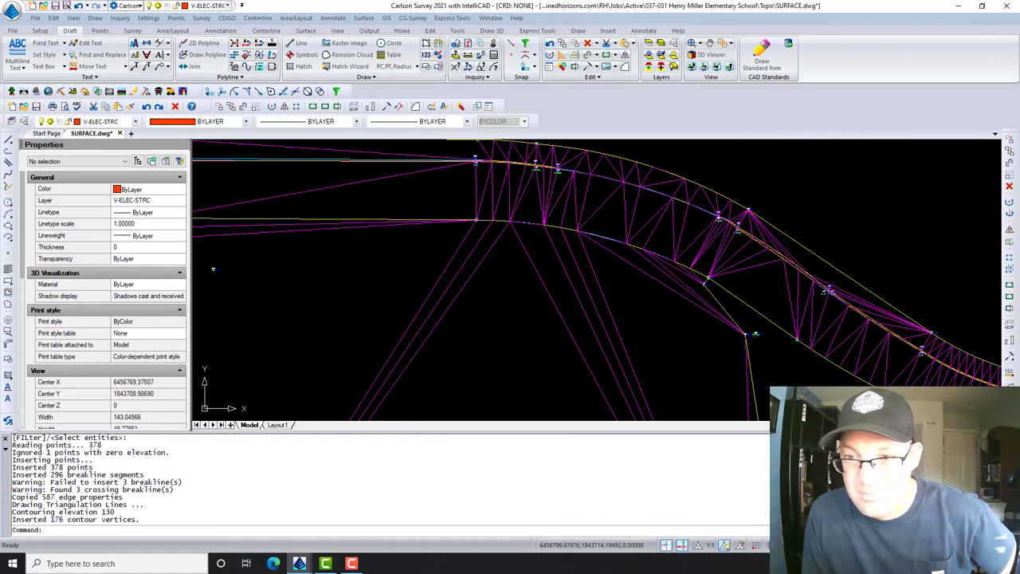
scroll(551, 274, down, 2)
scroll(679, 387, up, 3)
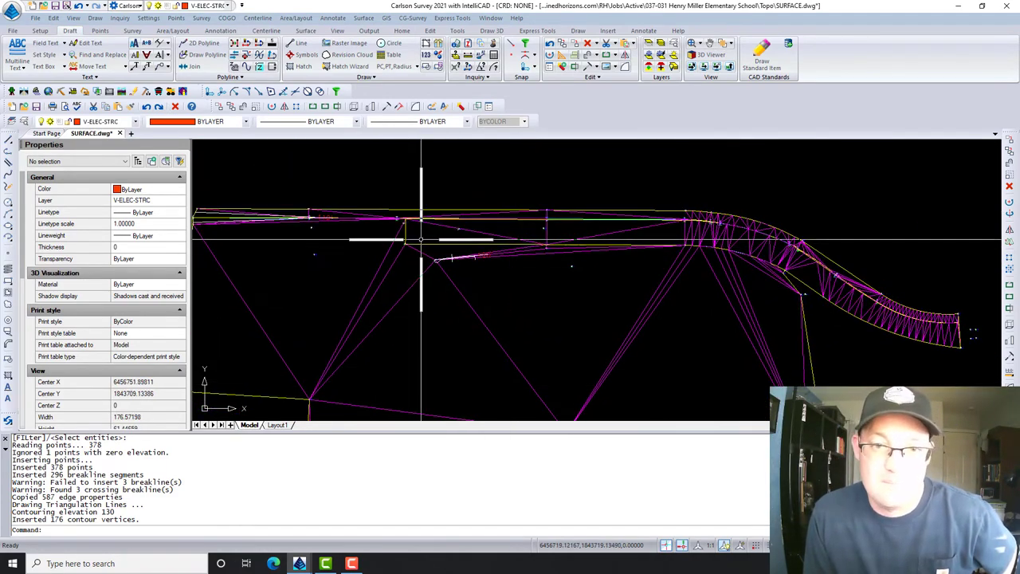
scroll(421, 240, up, 5)
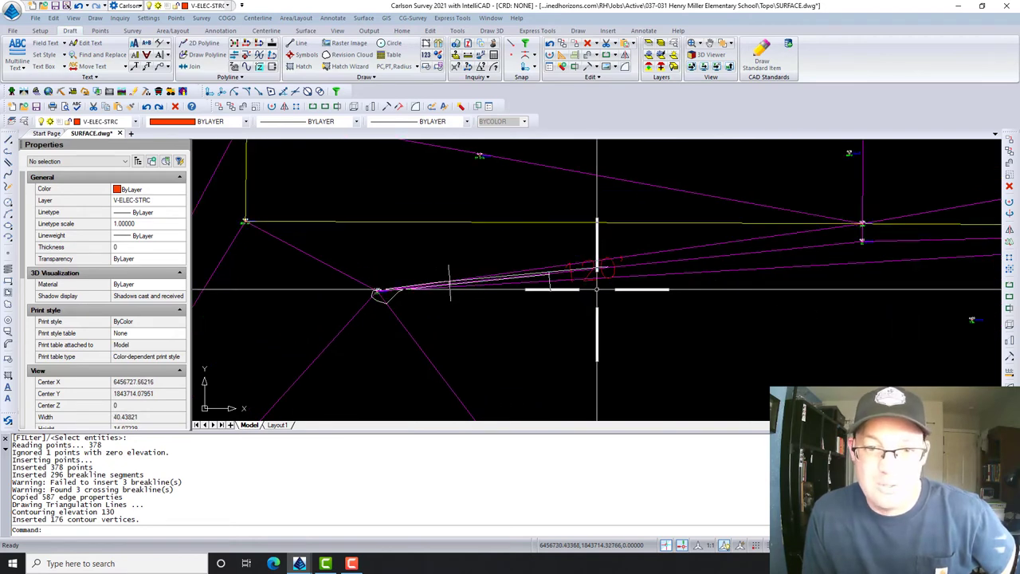
middle_drag(476, 311, 921, 362)
scroll(476, 296, down, 4)
scroll(453, 244, up, 3)
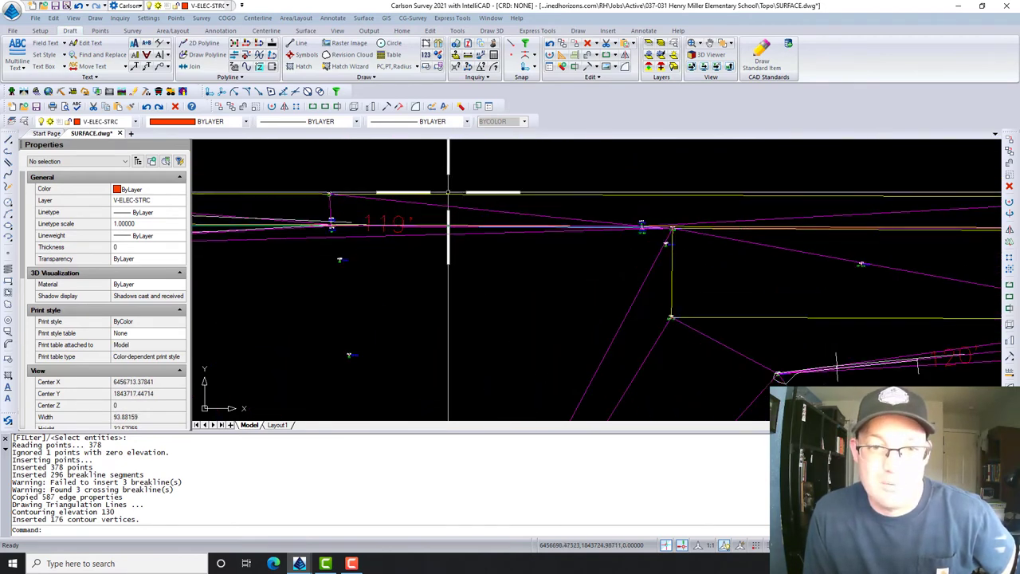
scroll(711, 296, down, 4)
scroll(800, 335, up, 7)
middle_drag(847, 312, 707, 292)
scroll(686, 259, down, 5)
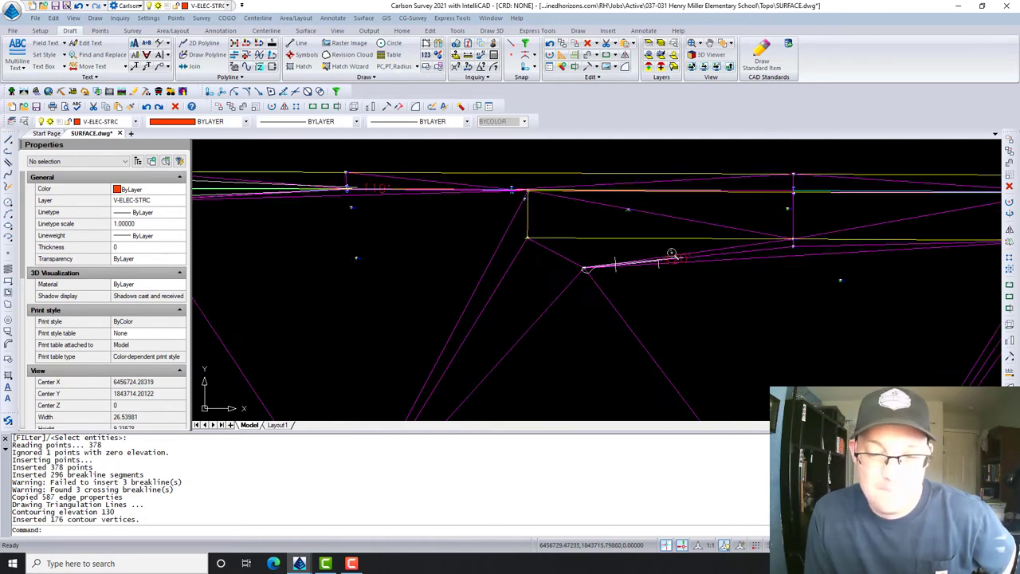
scroll(672, 254, down, 15)
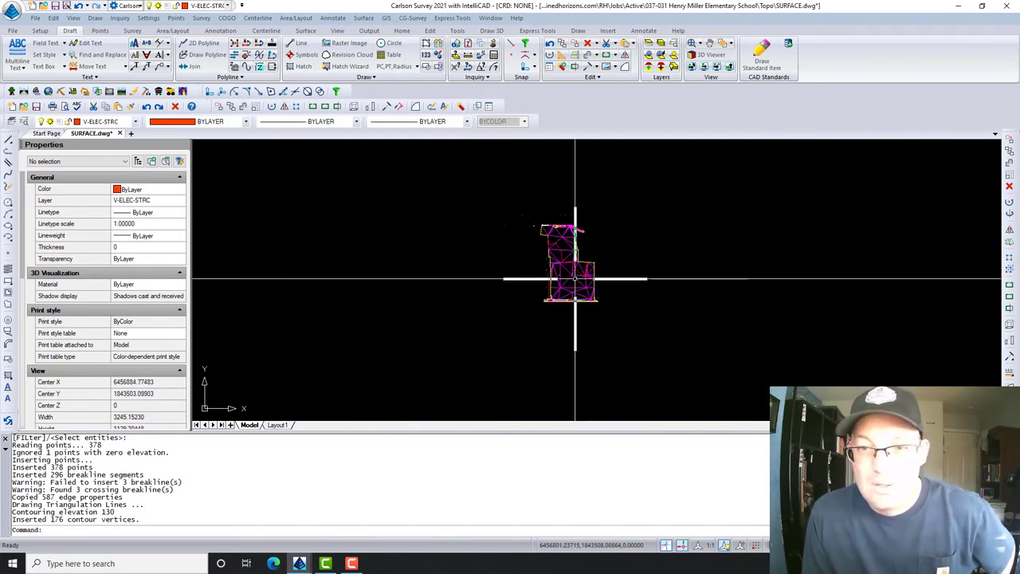
scroll(575, 279, up, 8)
scroll(587, 326, down, 3)
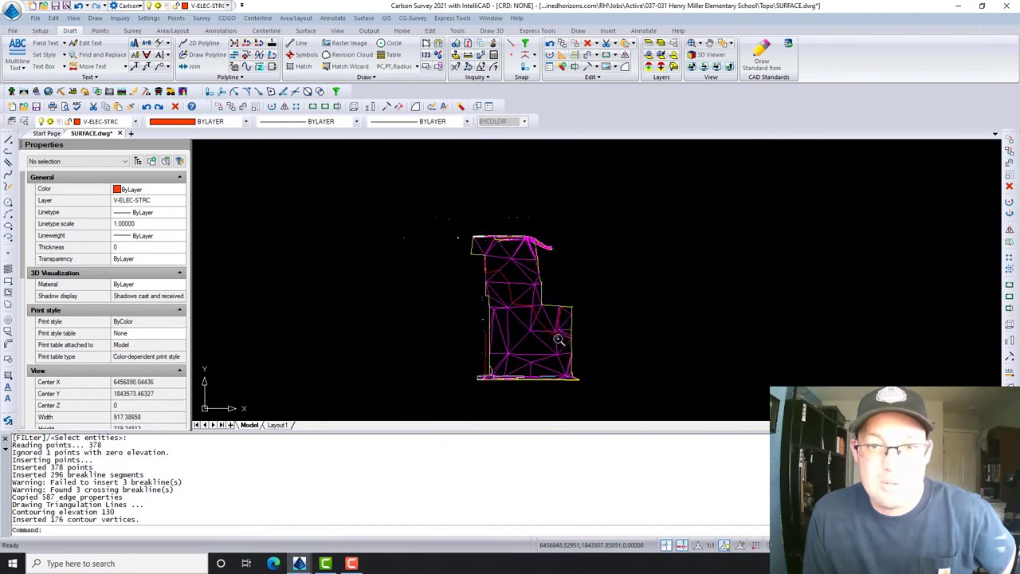
scroll(559, 339, up, 2)
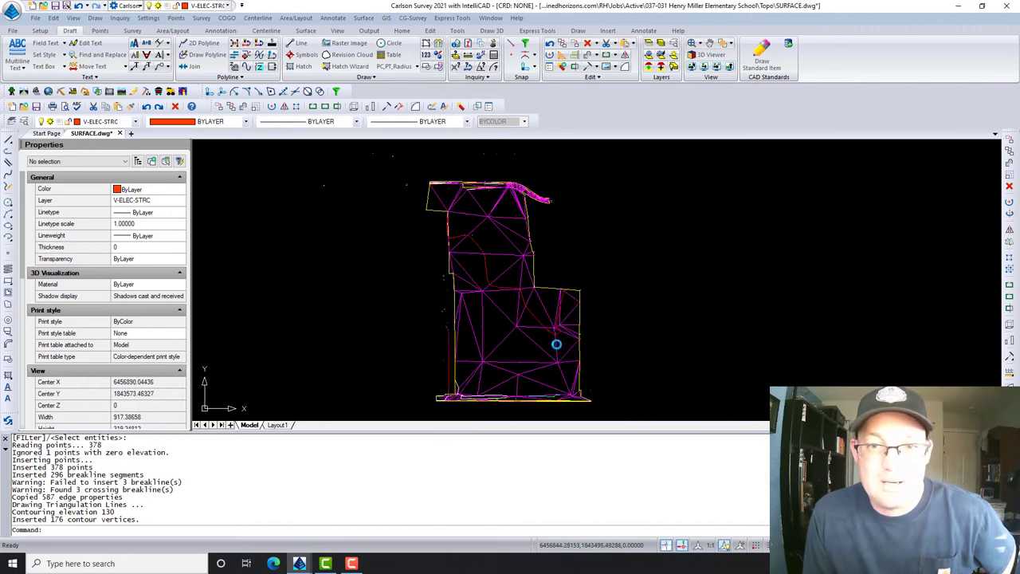
- Save the SURFACE drawing and save a copy as CONTOURS.dwg in the Topo folder, replacing the existing file
click(56, 6)
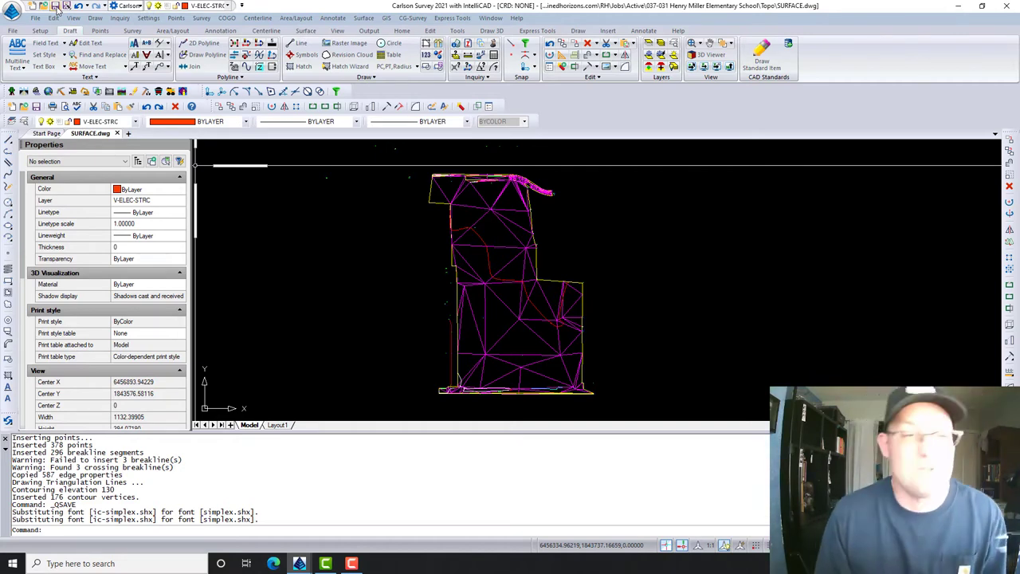
click(36, 18)
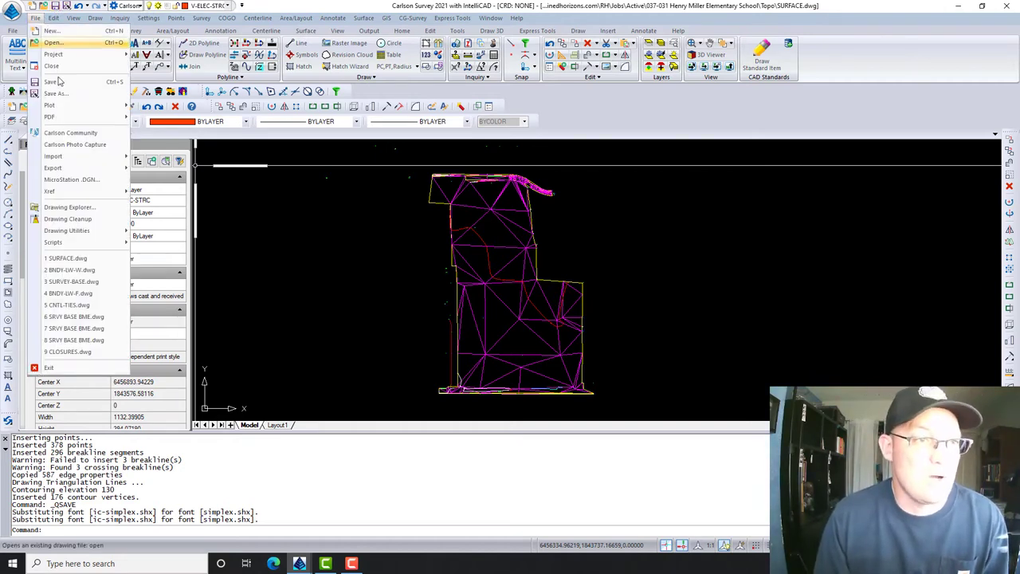
click(63, 96)
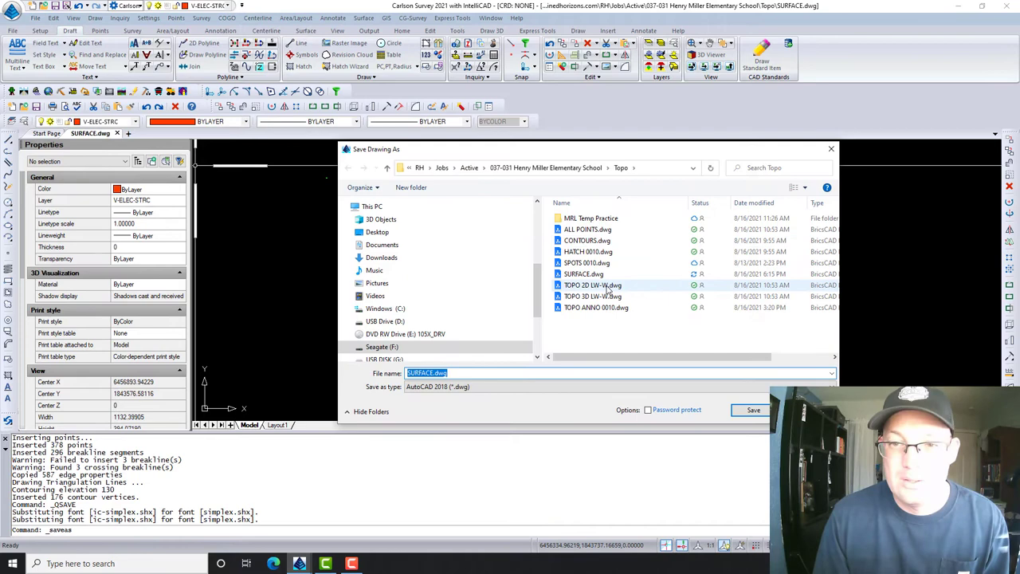
click(591, 242)
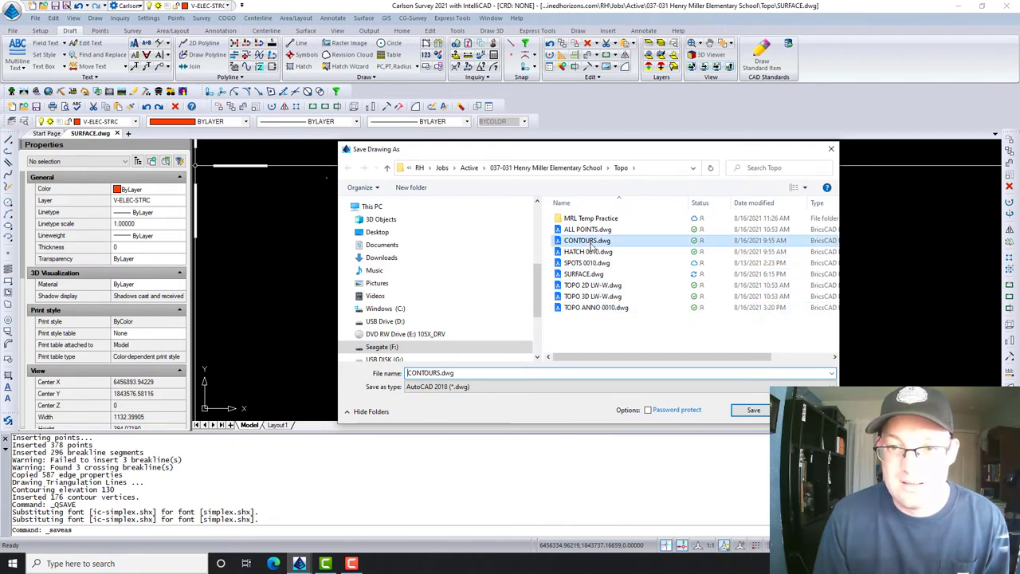
click(756, 411)
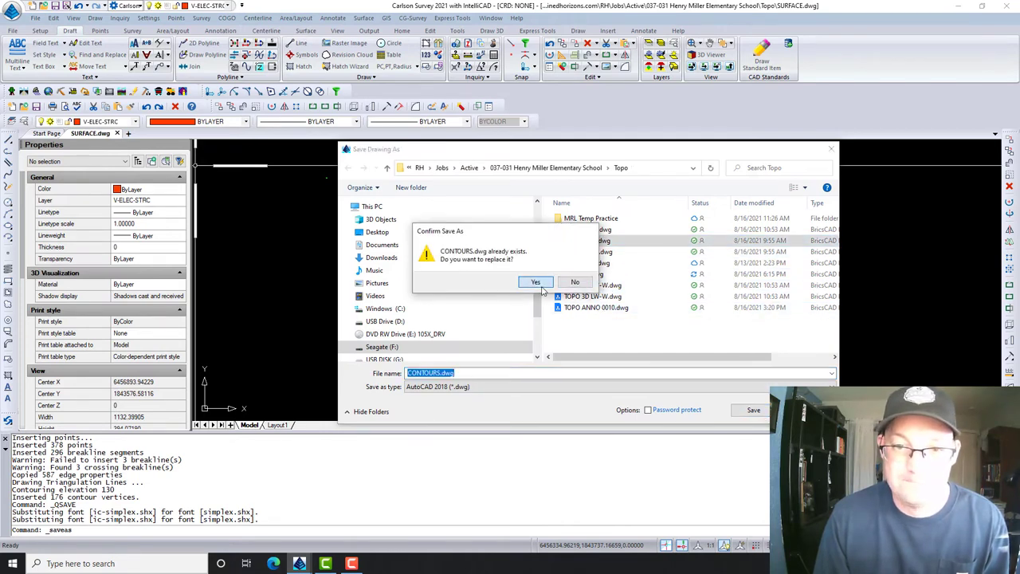
click(535, 282)
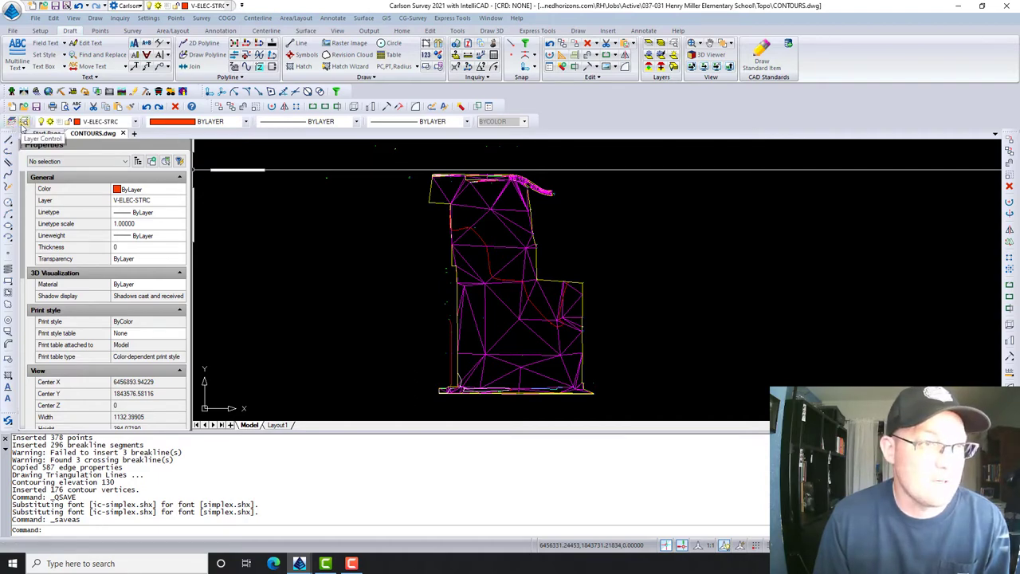
- Freeze all layers except DEPRESS_CONTOUR and the major and minor surface contour layers, and dismiss the current-layer message
key(ctrl+l)
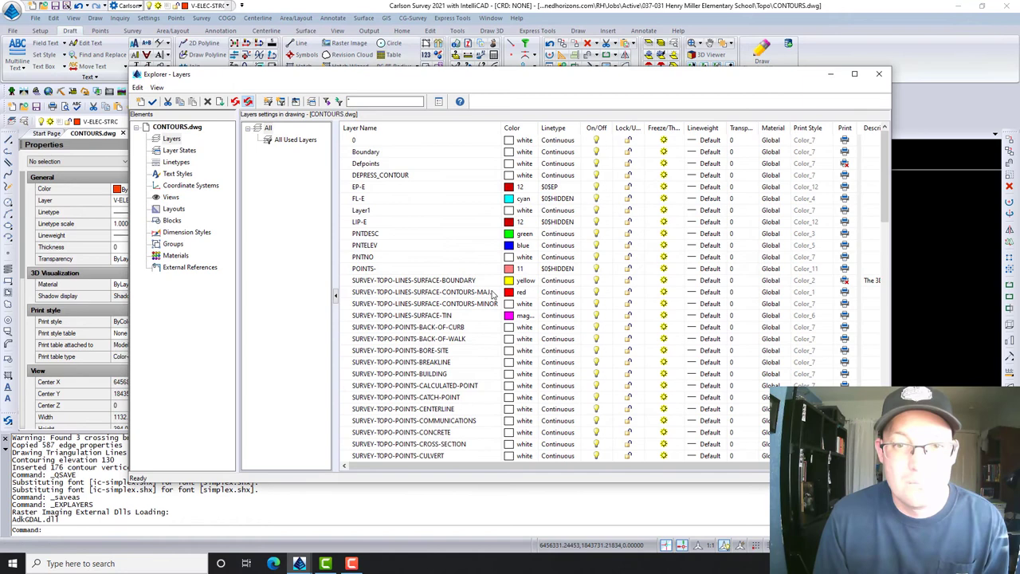
click(366, 177)
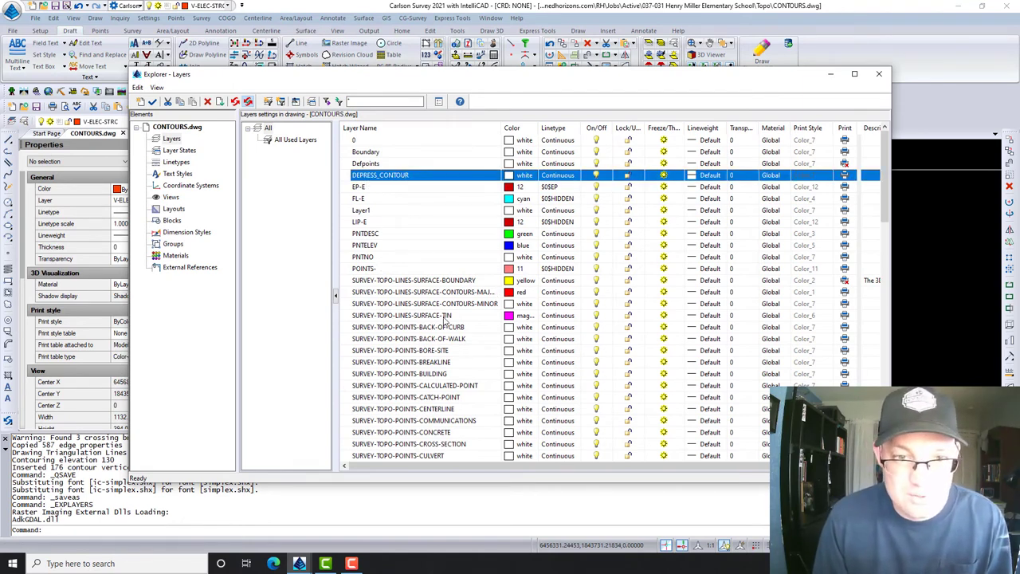
scroll(447, 319, down, 1)
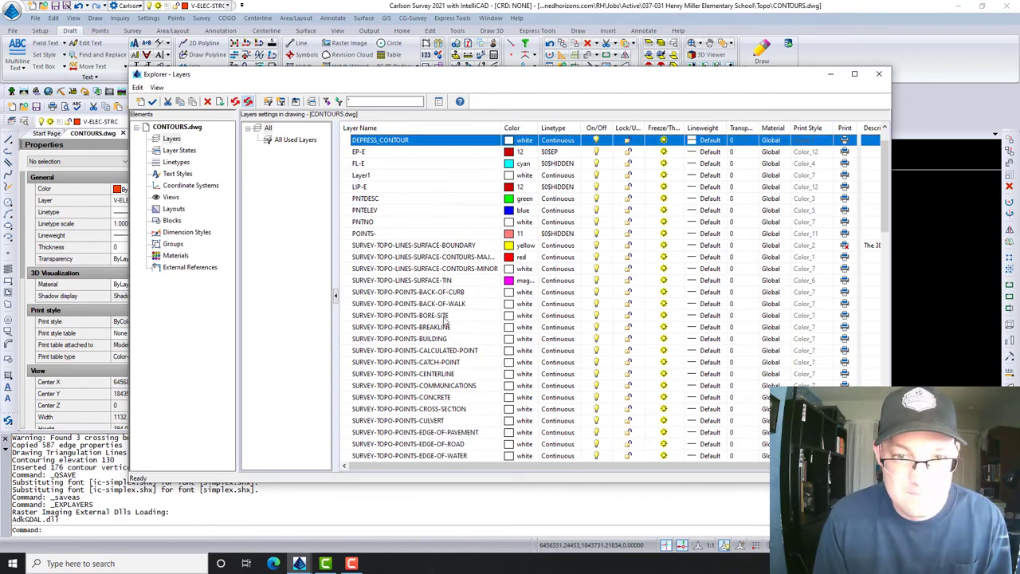
ctrl+click(453, 270)
ctrl+click(456, 258)
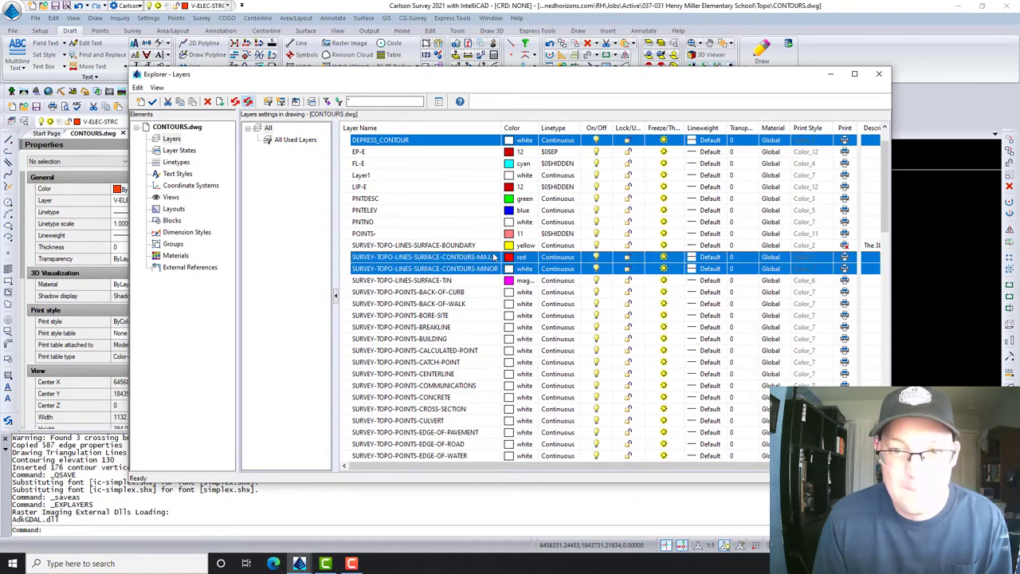
right_click(476, 269)
click(526, 368)
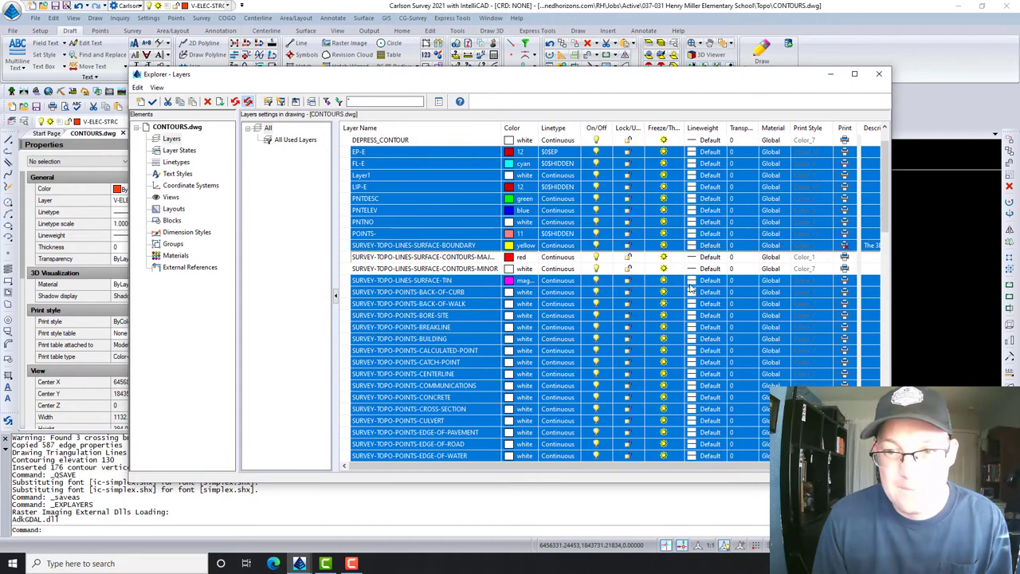
click(664, 282)
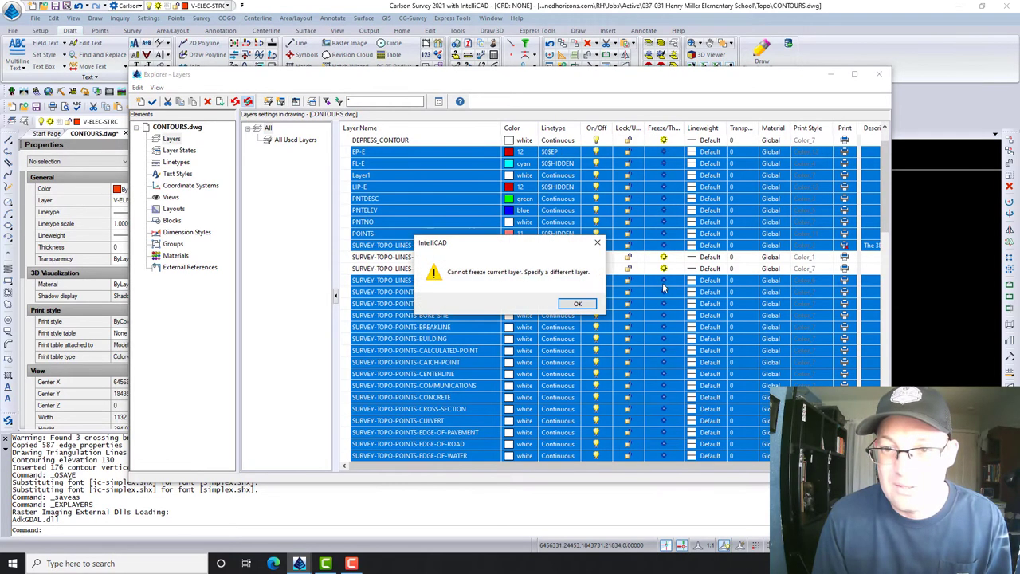
click(577, 304)
- Thaw layer 0 and make it current, freeze the V-ELEC-STRC layer, and close the layer manager
scroll(471, 179, up, 1)
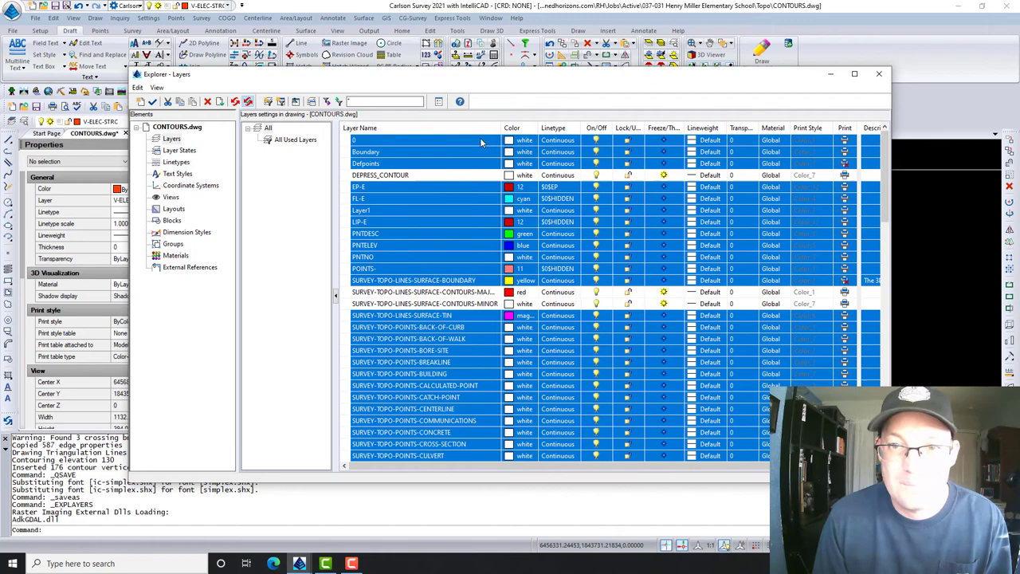
click(481, 141)
scroll(558, 287, down, 20)
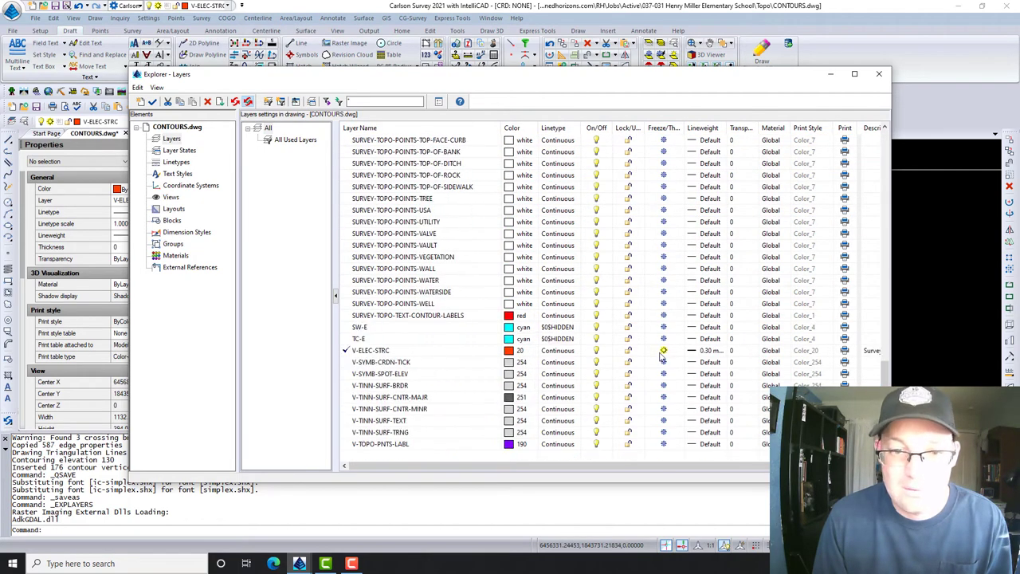
scroll(467, 315, up, 20)
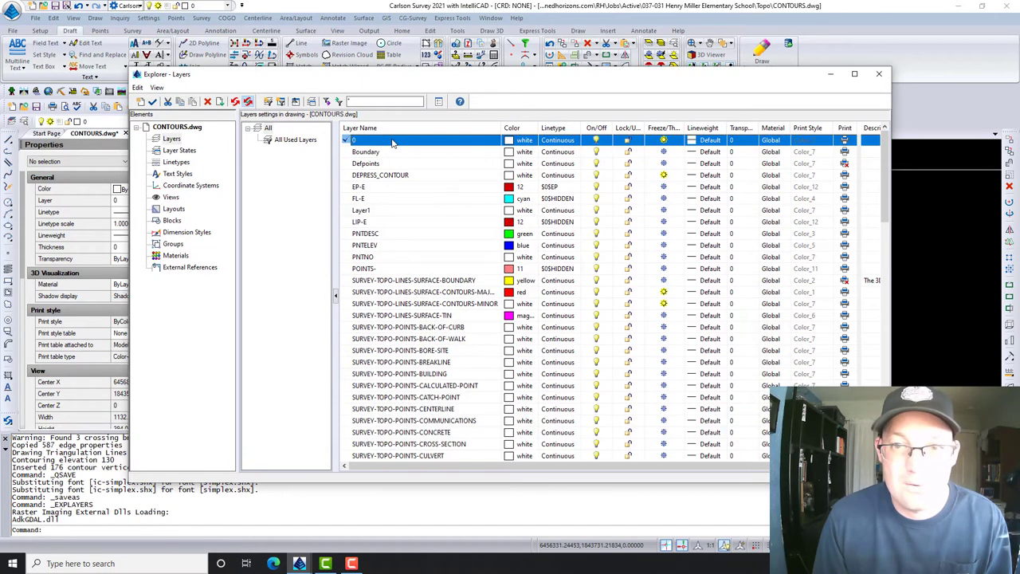
scroll(558, 326, down, 20)
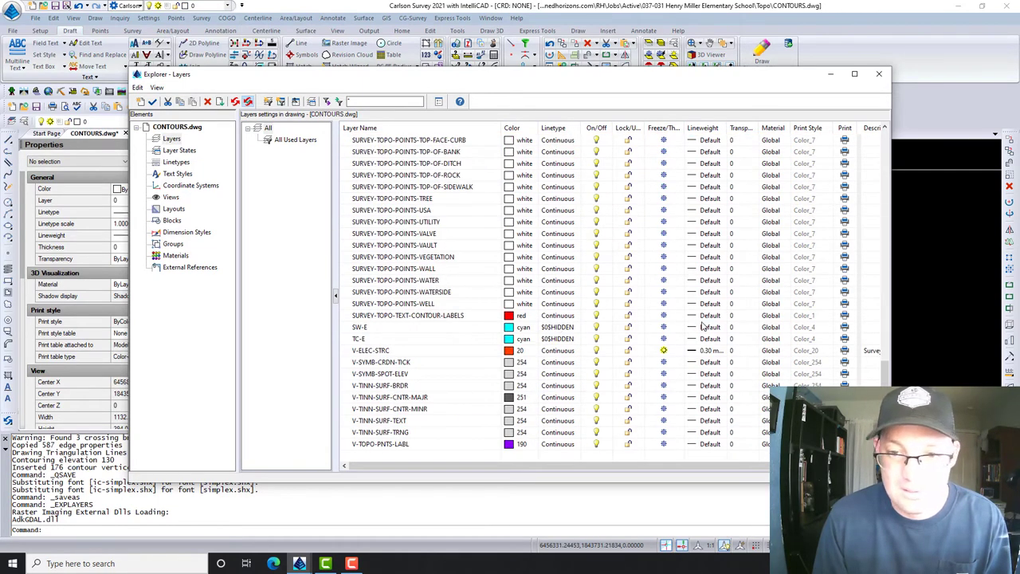
click(667, 354)
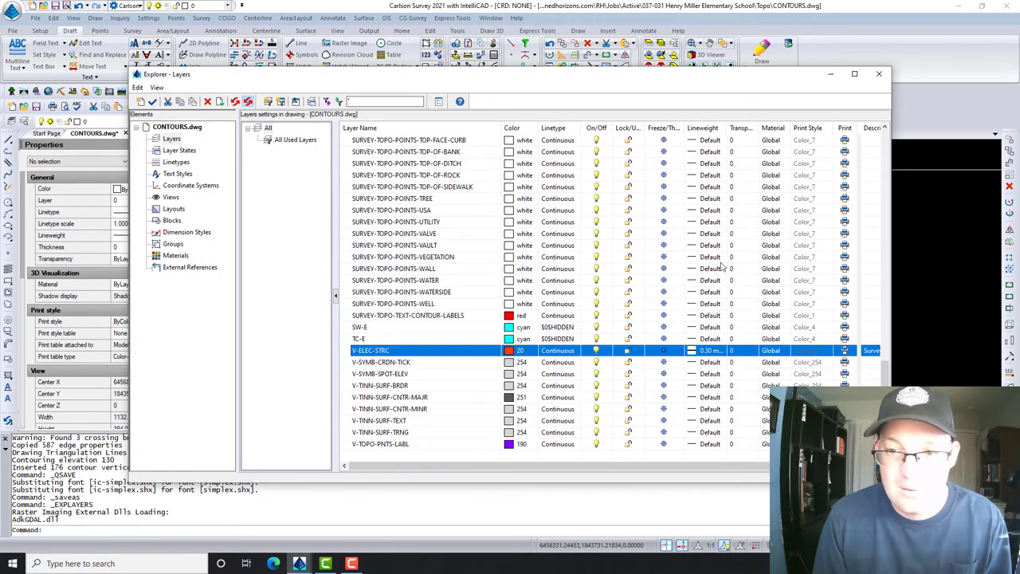
click(880, 74)
- Examine the isolated contour lines from the site's interior up to the north edge
scroll(503, 230, down, 1)
mouse_move(477, 317)
middle_down()
mouse_move(472, 303)
mouse_move(461, 319)
middle_up()
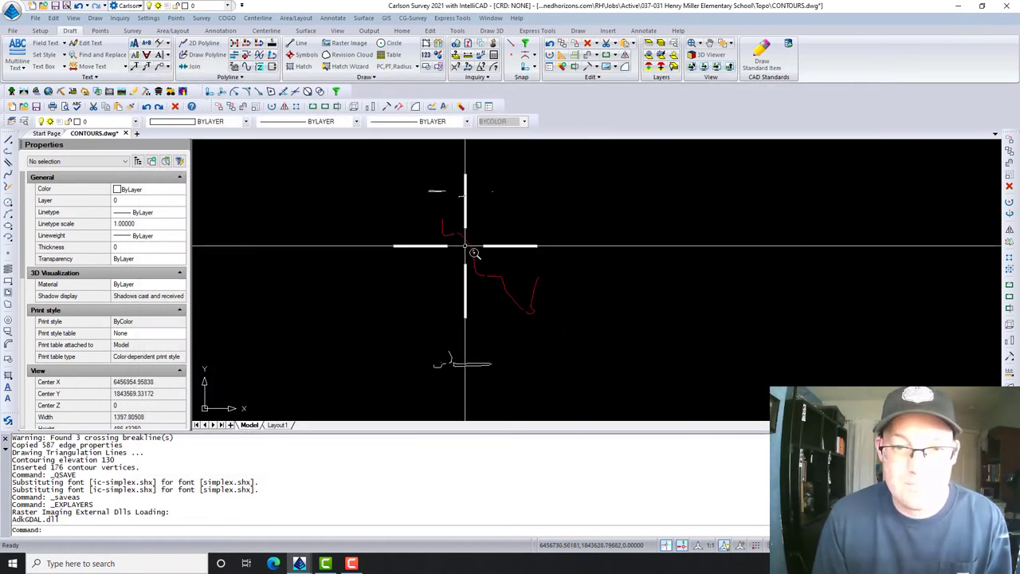
scroll(474, 263, up, 6)
mouse_move(433, 245)
middle_down()
mouse_move(467, 346)
mouse_move(337, 153)
middle_up()
scroll(559, 339, up, 4)
scroll(590, 323, down, 5)
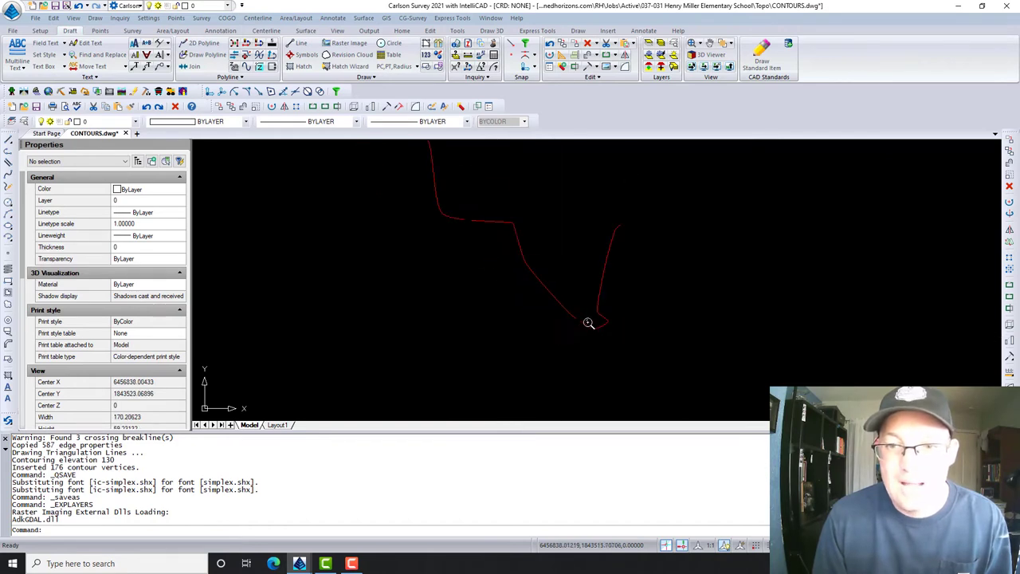
middle_drag(475, 284, 523, 452)
middle_drag(414, 189, 419, 268)
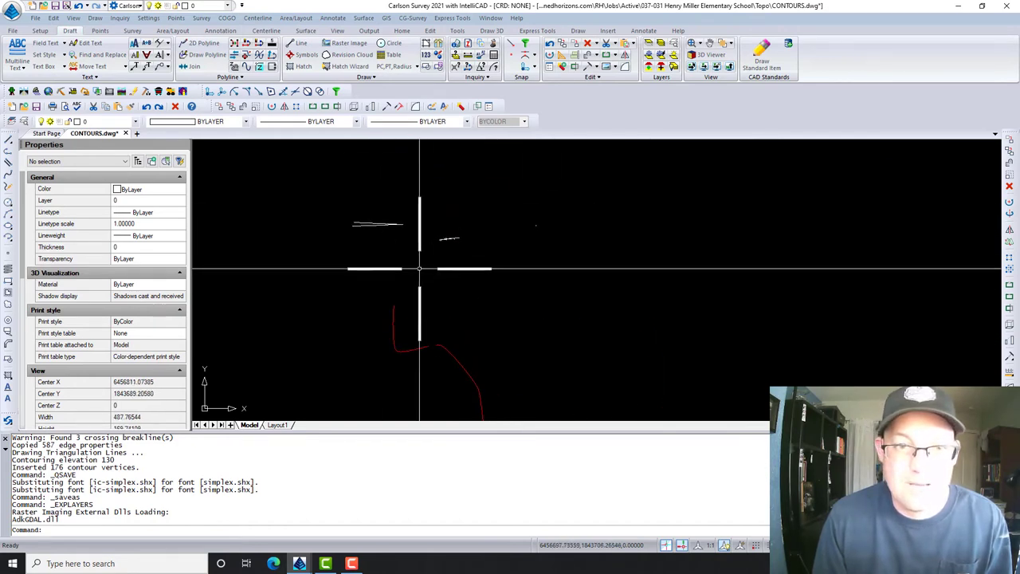
scroll(525, 235, up, 4)
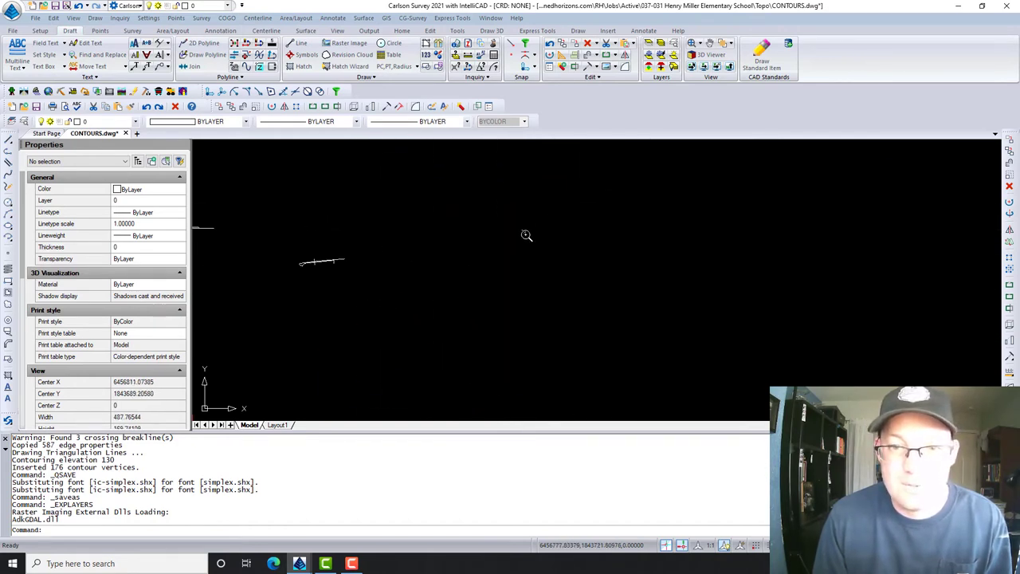
- Delete the tiny stray depression contour east of the short white contour near the north edge
click(545, 273)
click(409, 141)
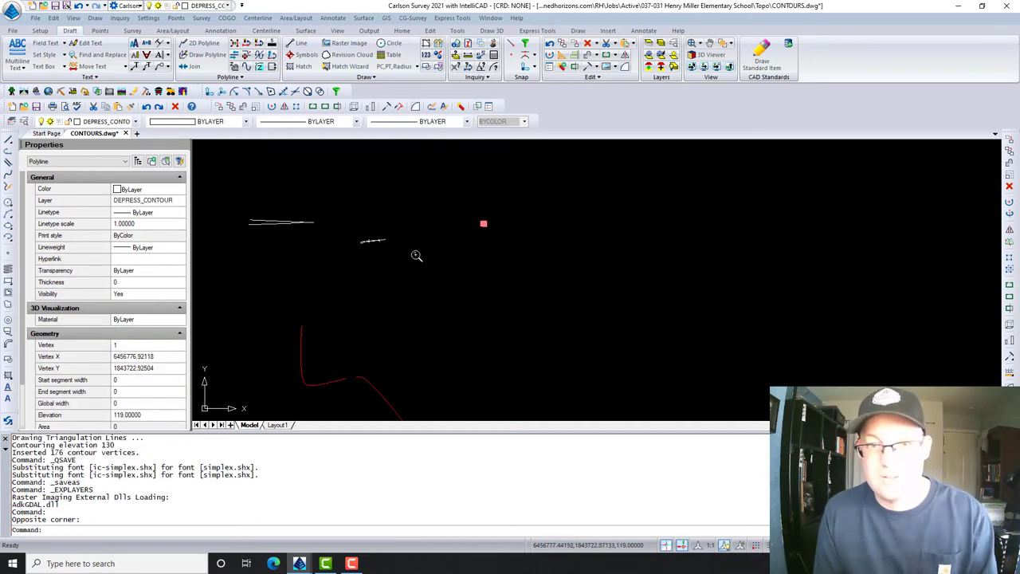
key(Delete)
- Inspect the narrow depression contour near the north edge by selecting parts of its linework and clearing the selection
scroll(374, 240, up, 1)
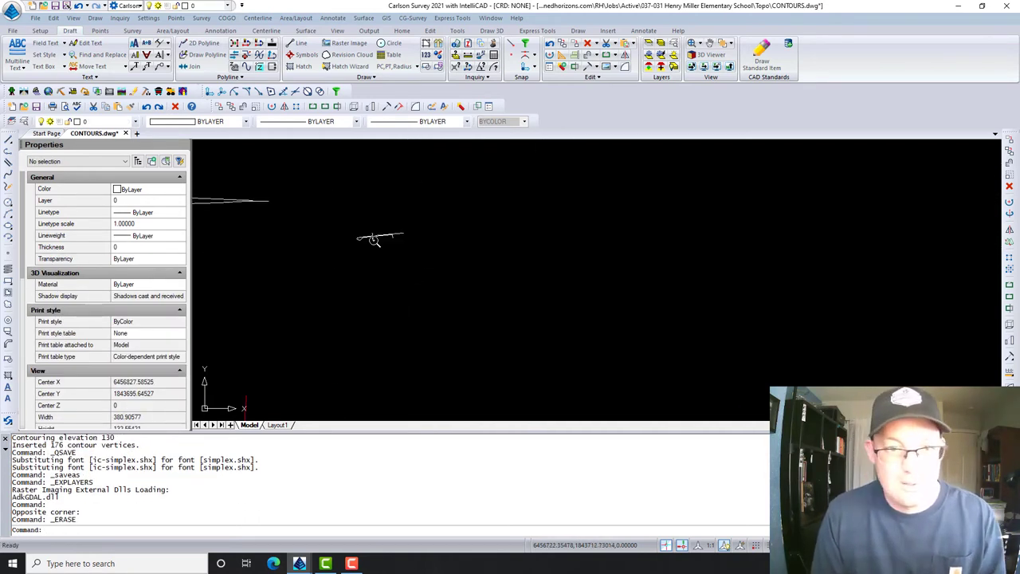
scroll(374, 240, up, 10)
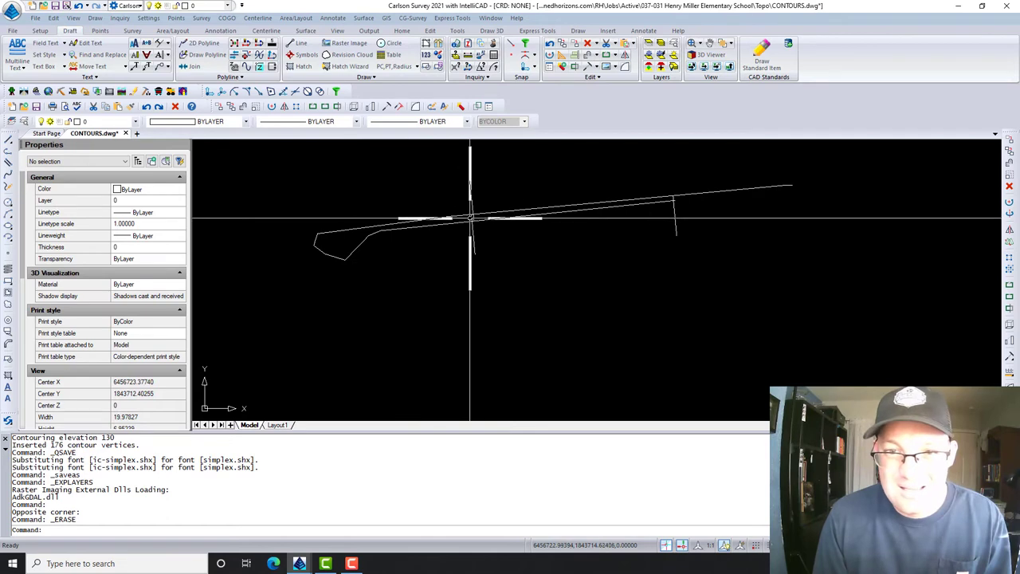
middle_drag(423, 262, 459, 277)
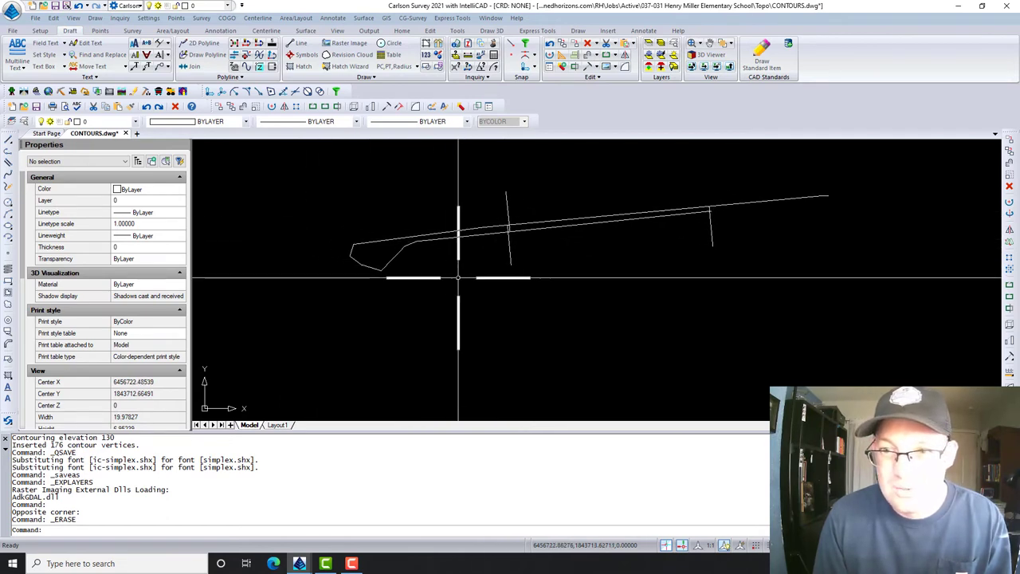
scroll(672, 206, up, 5)
click(683, 249)
click(656, 231)
scroll(659, 229, down, 6)
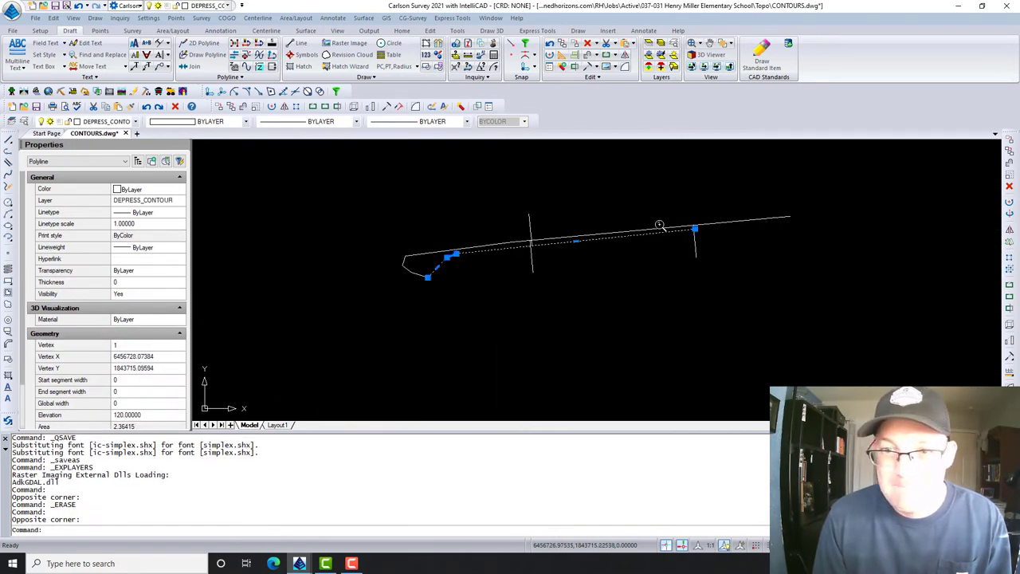
scroll(659, 226, down, 4)
key(Escape)
scroll(556, 240, up, 5)
click(572, 264)
click(517, 197)
key(Escape)
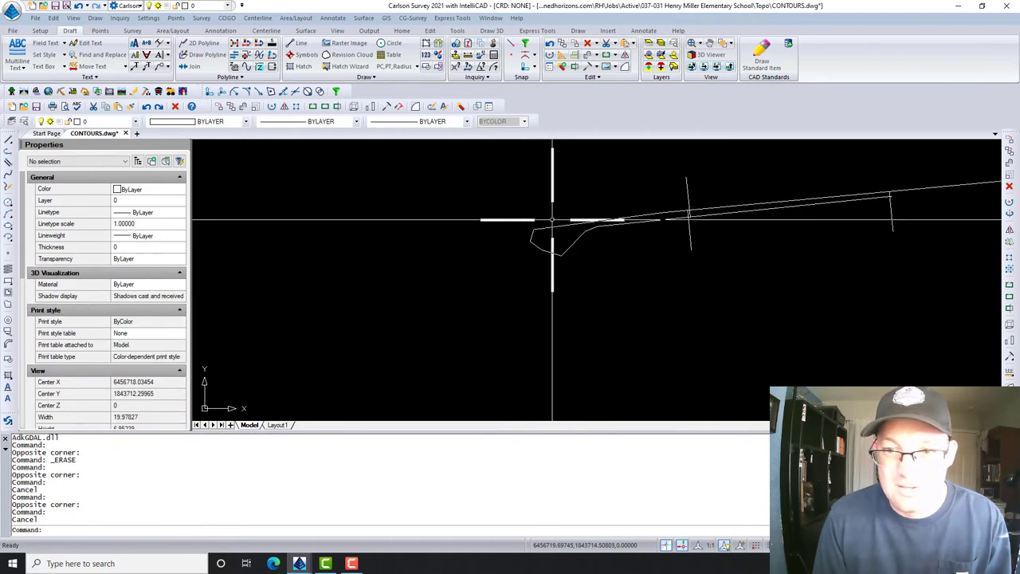
- Delete the narrow depression contour near the site's north edge
scroll(552, 219, down, 3)
click(762, 273)
click(487, 159)
key(Delete)
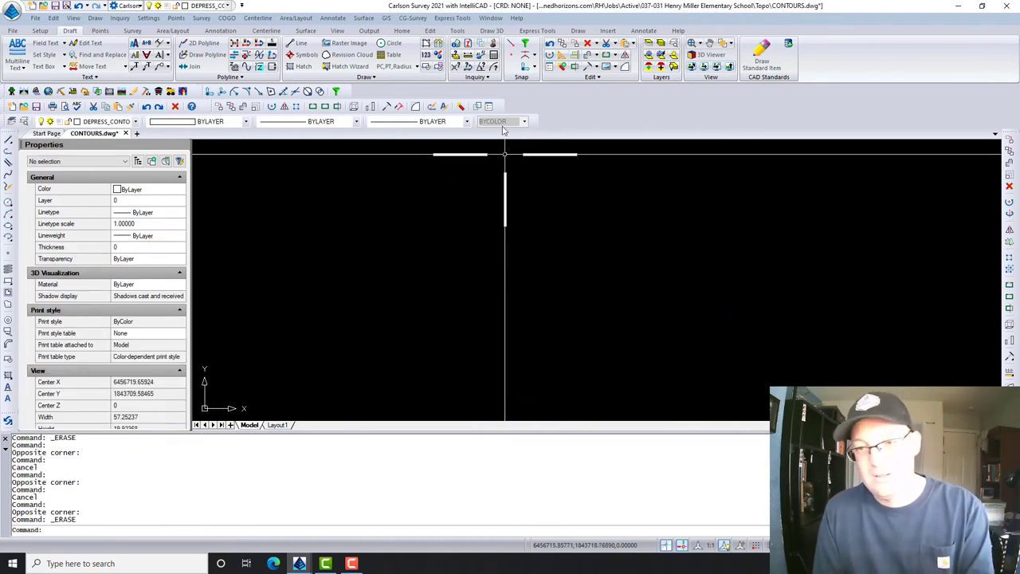
- Delete the two converging open contour polylines near the north edge, west of the former depression contour
scroll(471, 249, down, 2)
scroll(391, 221, up, 5)
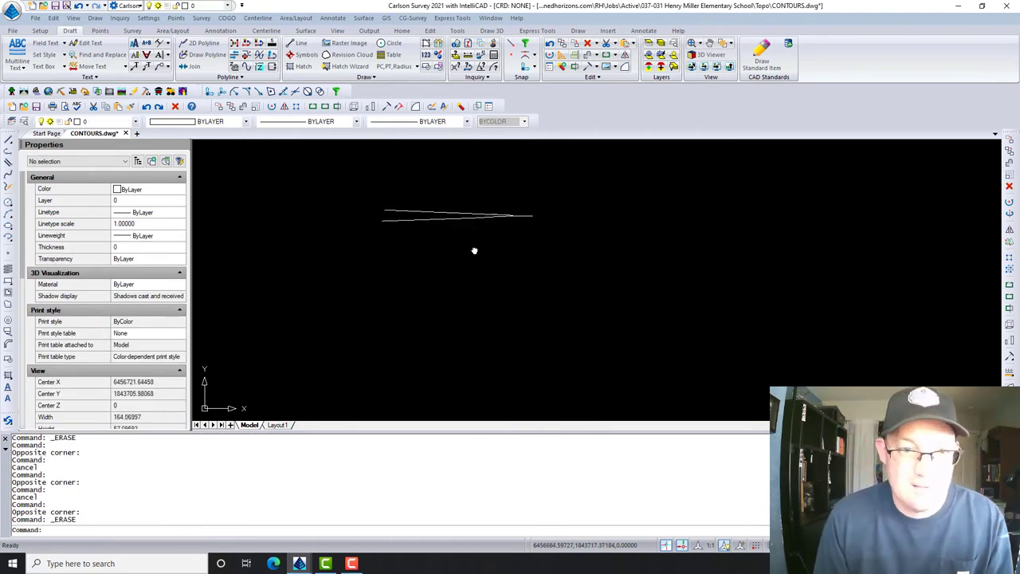
click(465, 273)
click(433, 216)
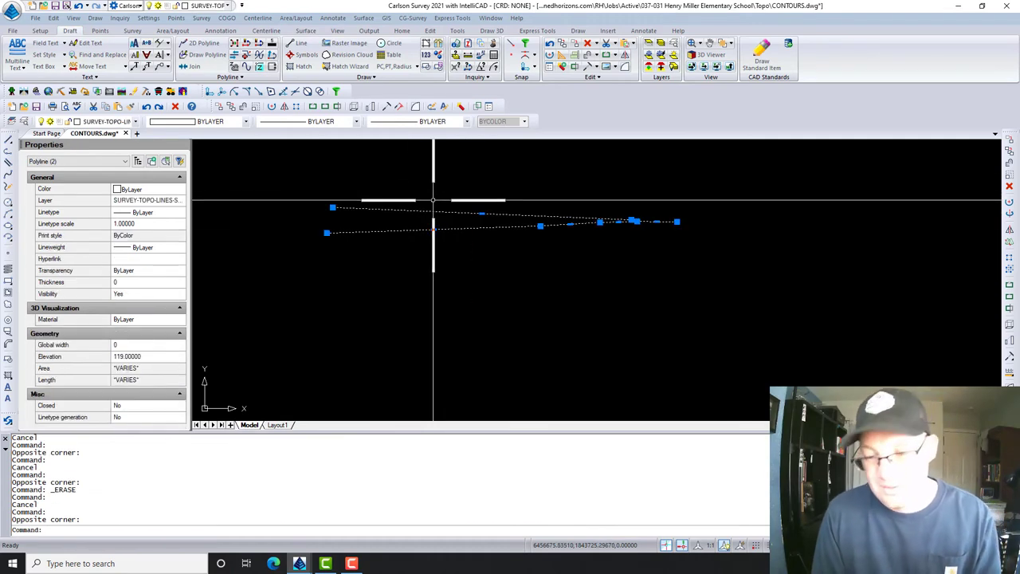
key(Delete)
- Delete the tiny stray contour fragment above the short stepped contour at the site's southwest corner
scroll(510, 231, down, 10)
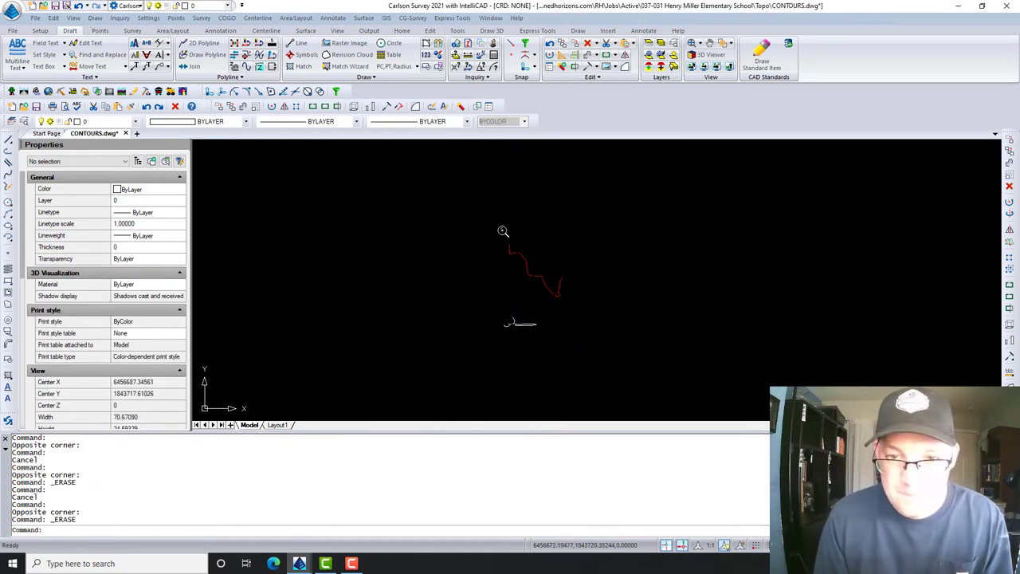
scroll(481, 262, up, 10)
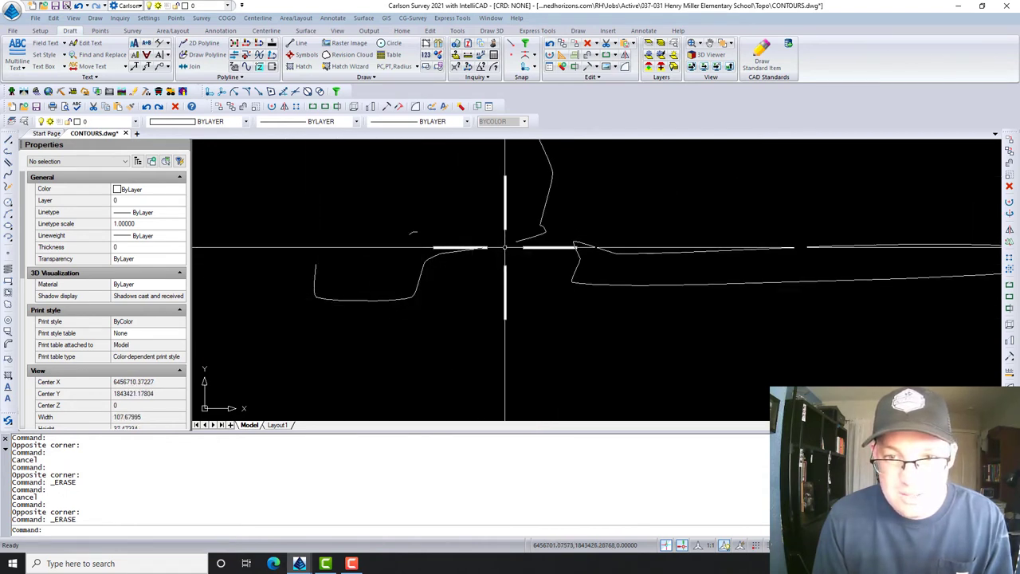
middle_drag(548, 247, 490, 317)
scroll(484, 179, down, 2)
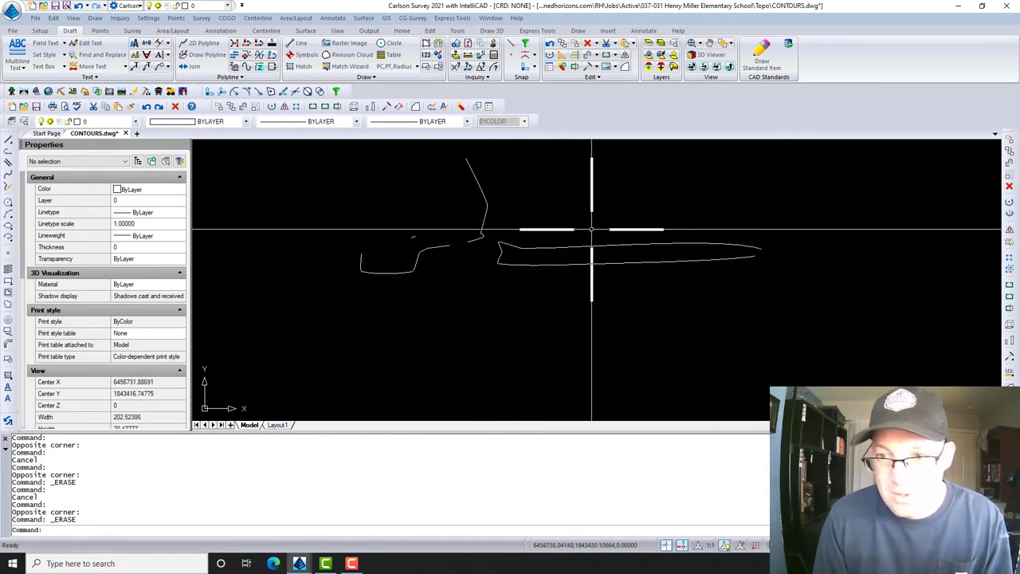
scroll(399, 239, up, 4)
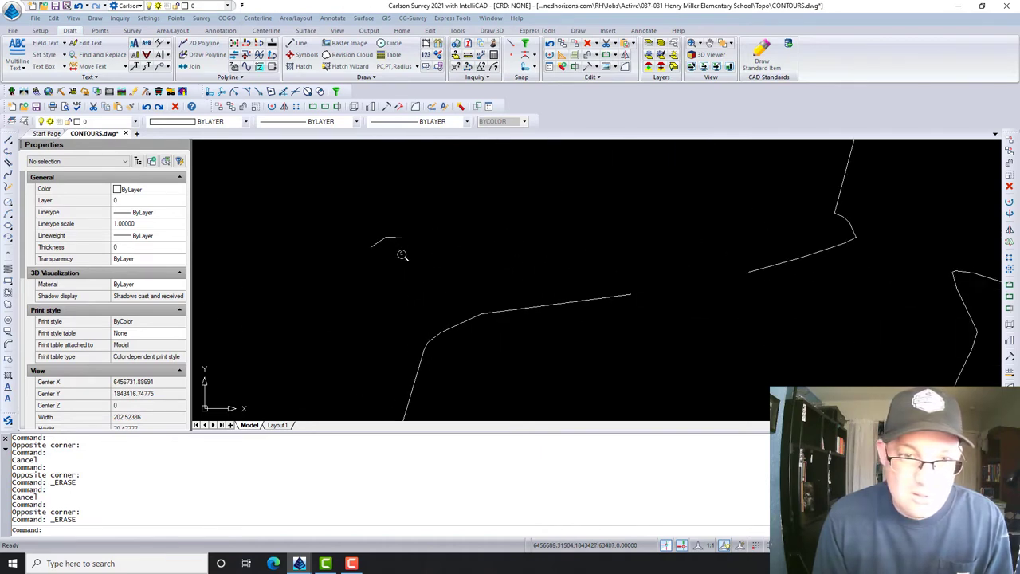
click(433, 269)
click(346, 211)
key(Delete)
scroll(452, 223, down, 6)
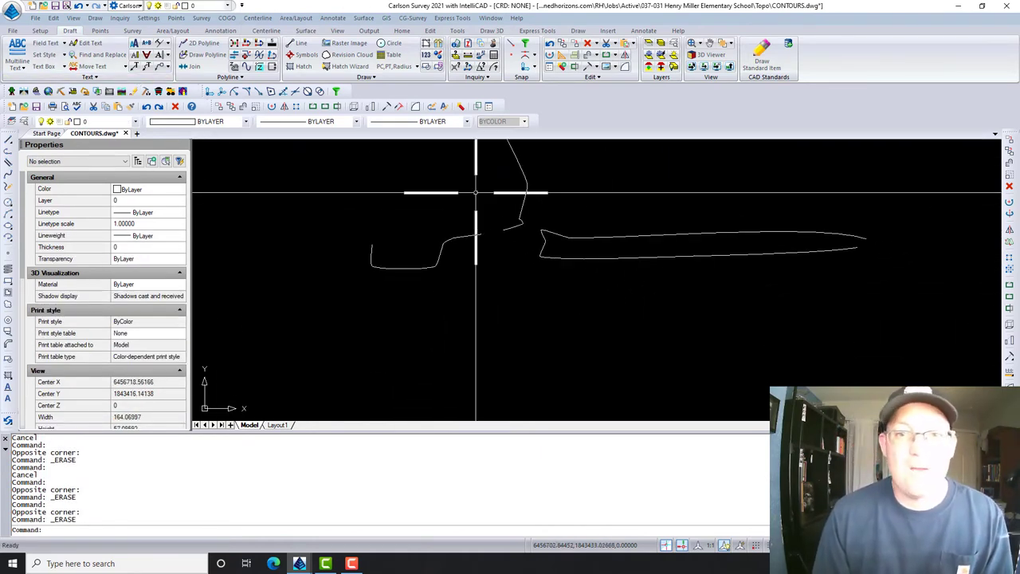
- Thaw all layers other than the current layer 0 and close the layer manager
click(24, 121)
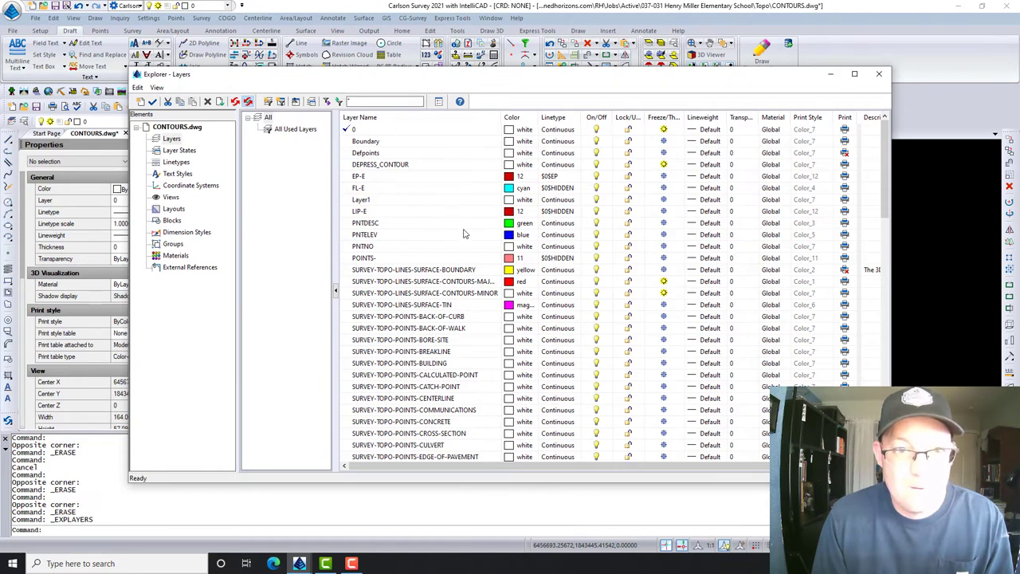
scroll(464, 234, down, 20)
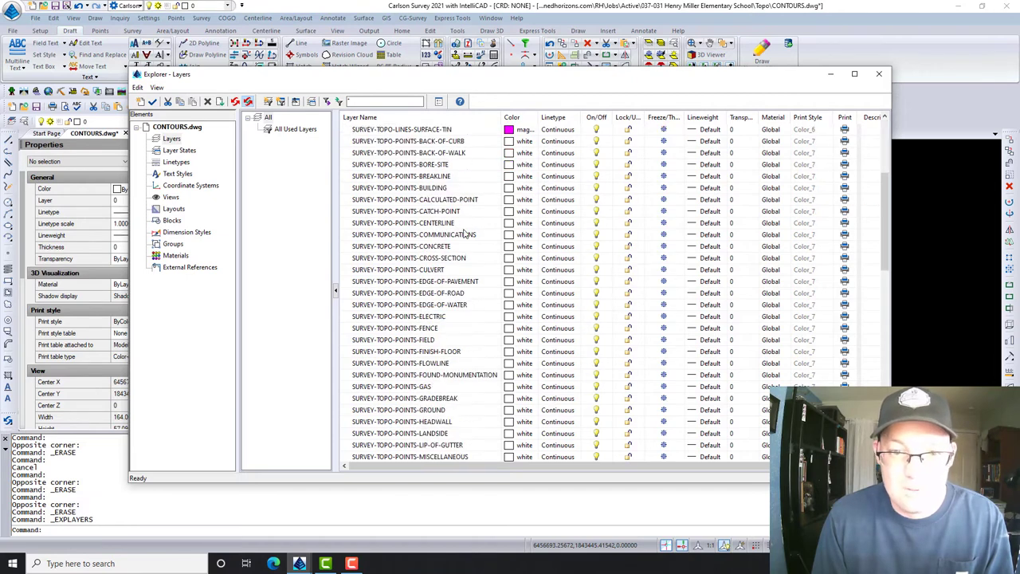
scroll(464, 237, down, 3)
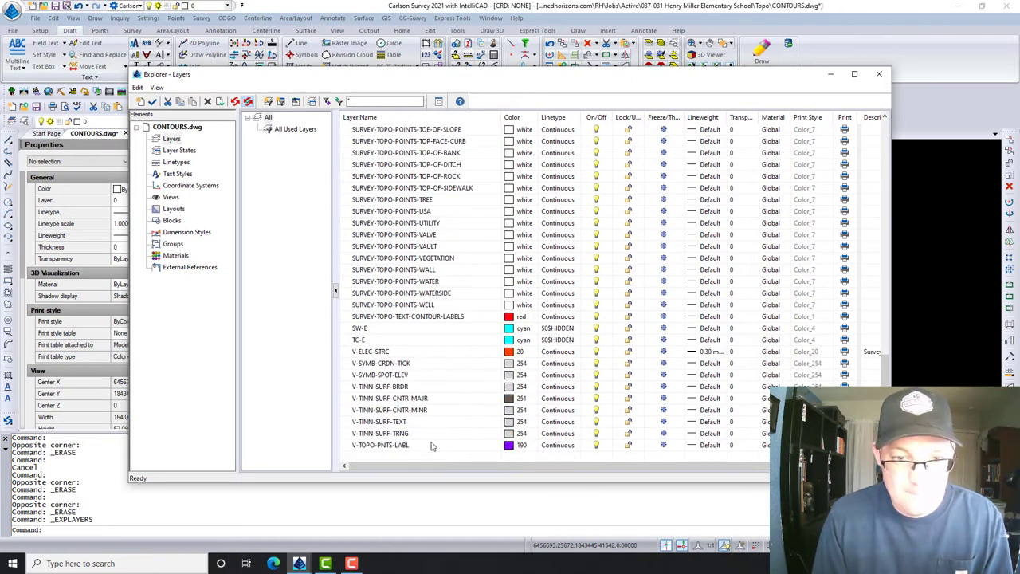
click(665, 445)
scroll(648, 274, up, 20)
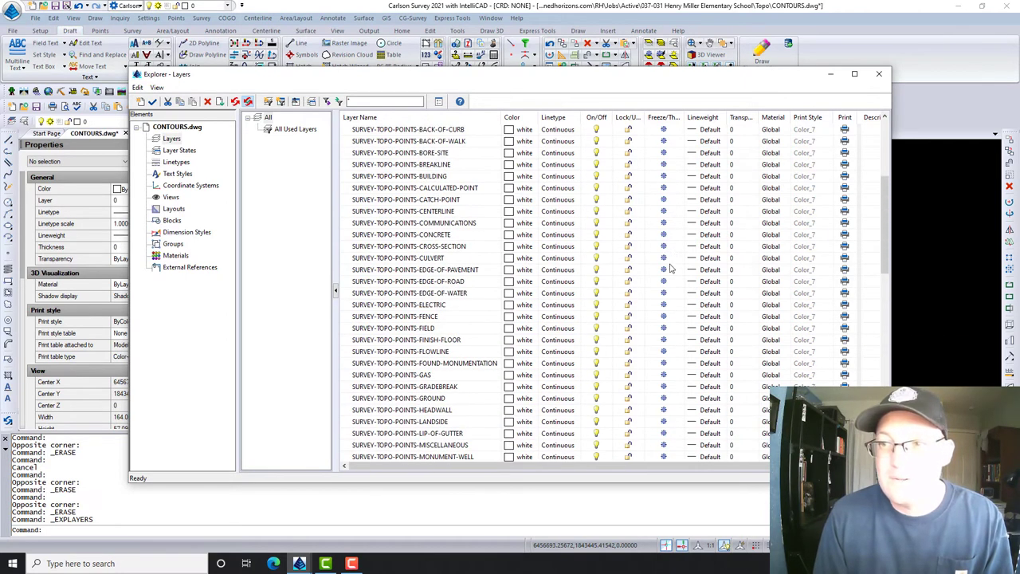
click(664, 142)
click(410, 130)
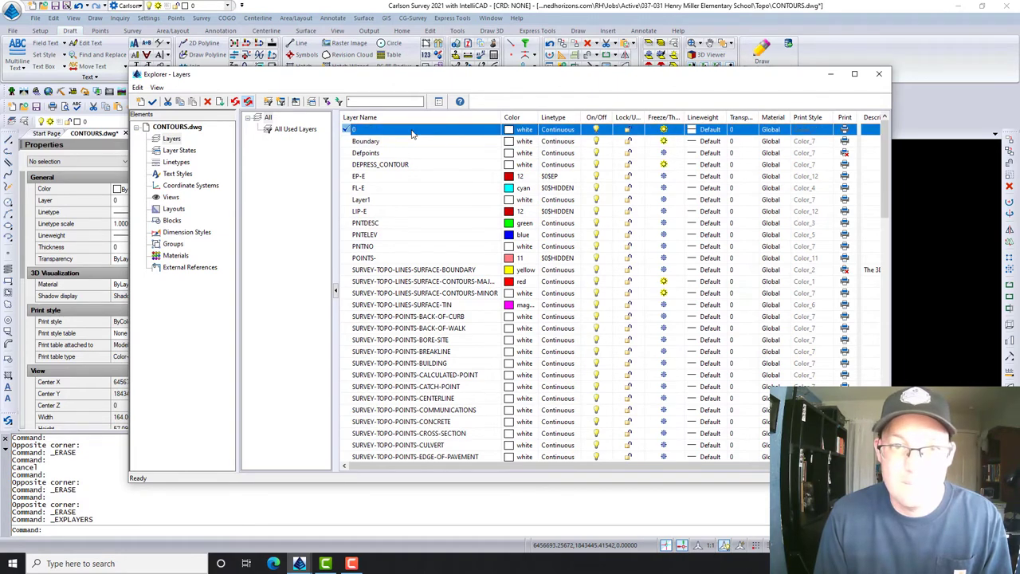
right_click(411, 130)
click(452, 238)
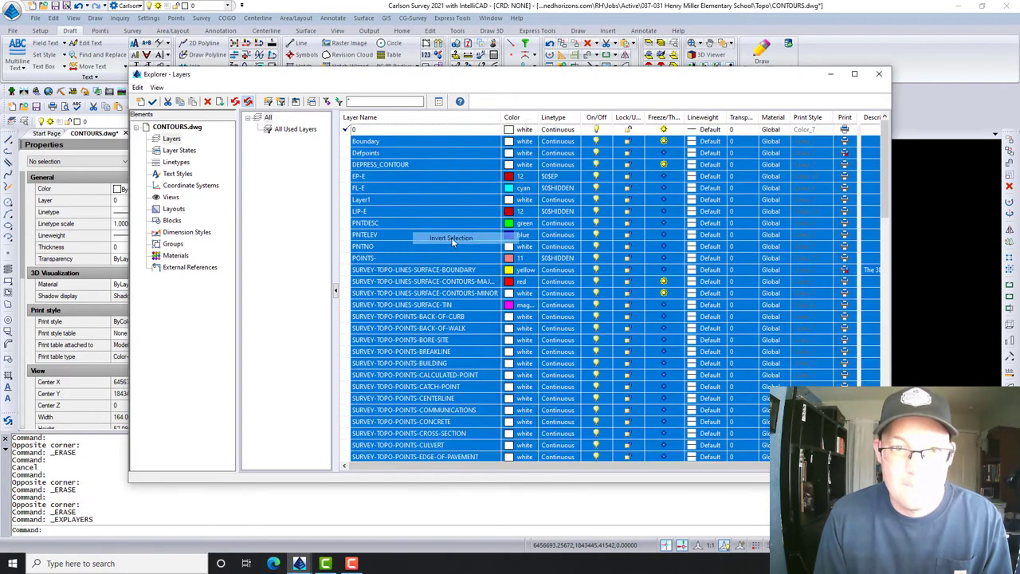
click(667, 176)
click(879, 74)
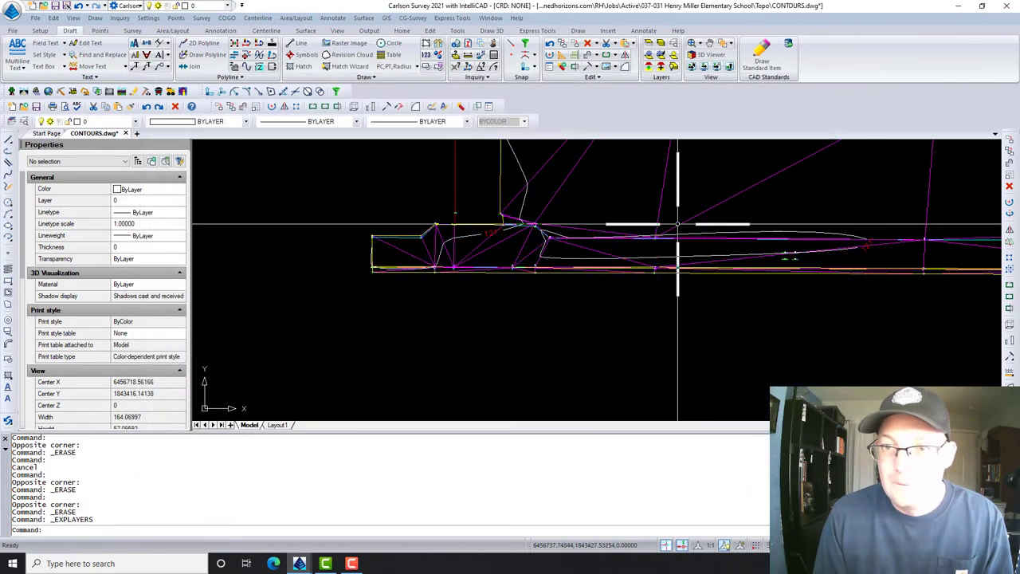
- Examine the elevation labels sitting in the gaps of the contour lines along the site's south edge
scroll(447, 212, up, 4)
click(451, 206)
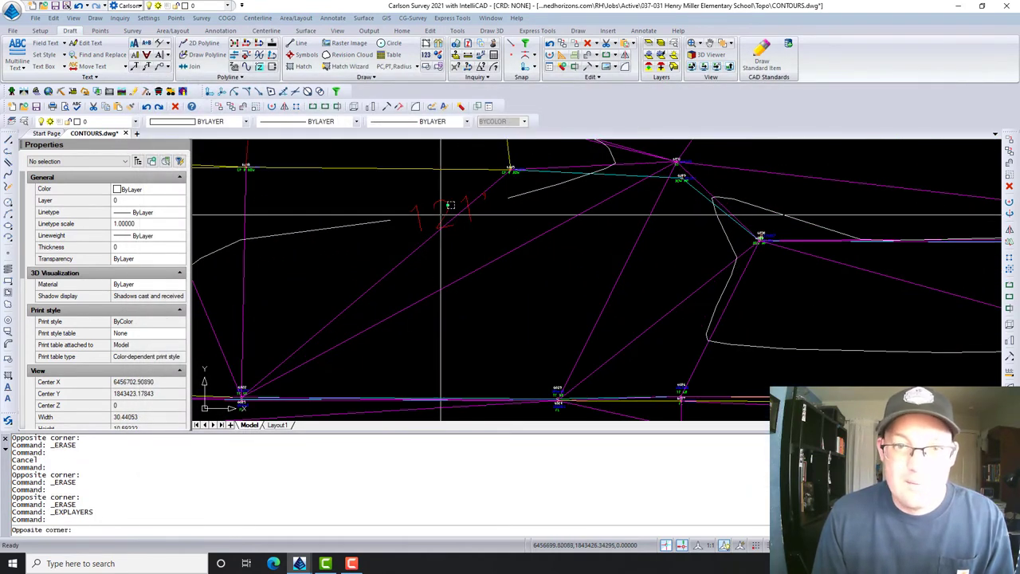
click(404, 166)
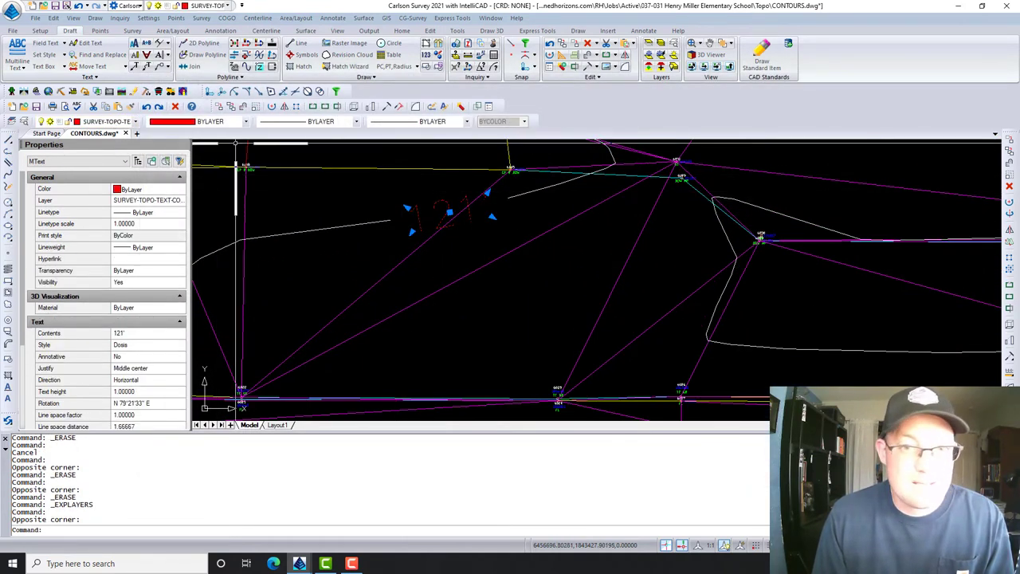
key(Escape)
scroll(590, 283, down, 3)
middle_drag(815, 299, 439, 285)
middle_drag(642, 293, 414, 291)
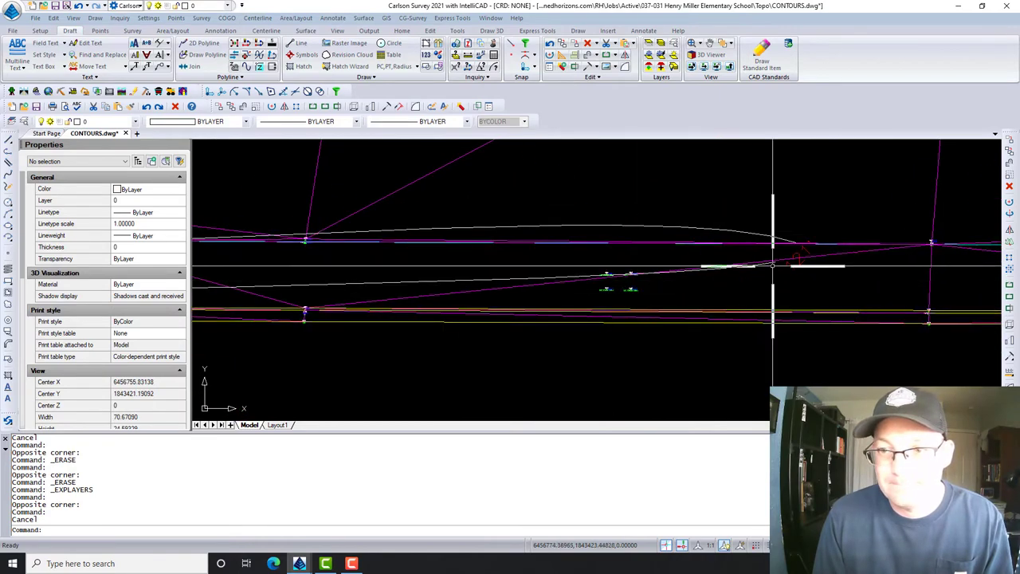
scroll(798, 258, up, 3)
key(Escape)
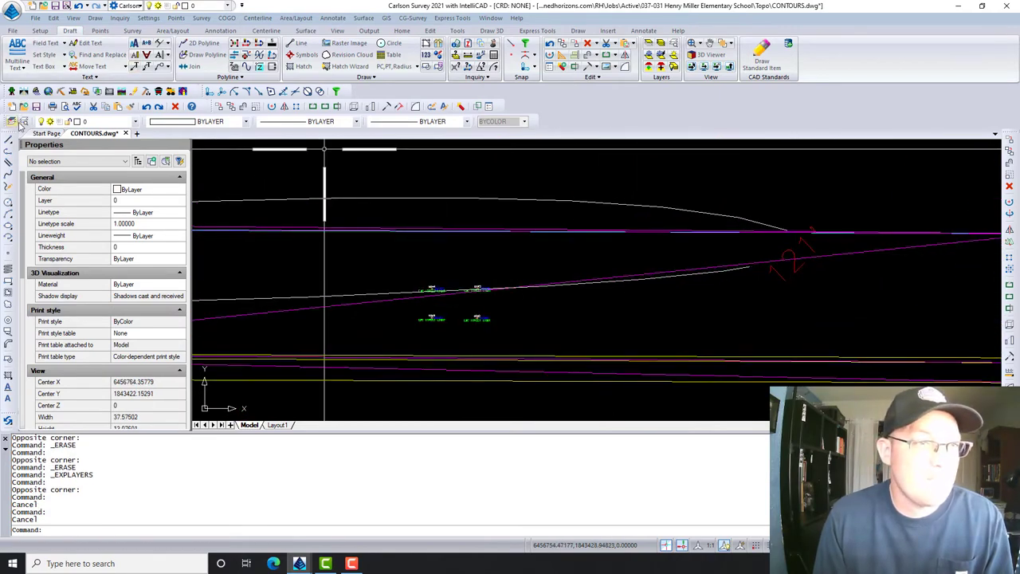
- Freeze the DEPRESS_CONTOUR, major contour, minor contour and SURVEY-TOPO-TEXT-CONTOUR-LABELS layers, and close the layer manager
click(21, 122)
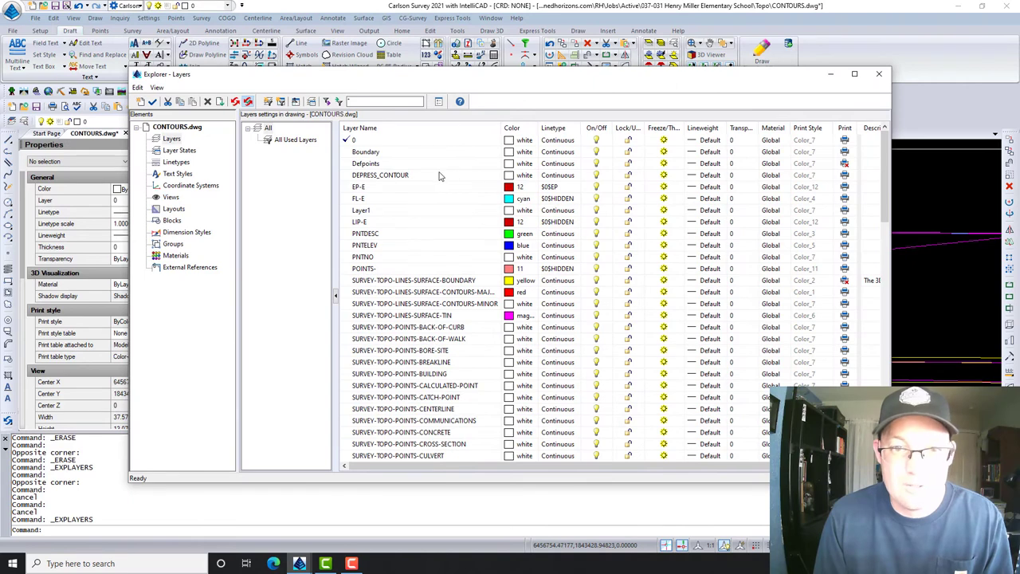
click(439, 176)
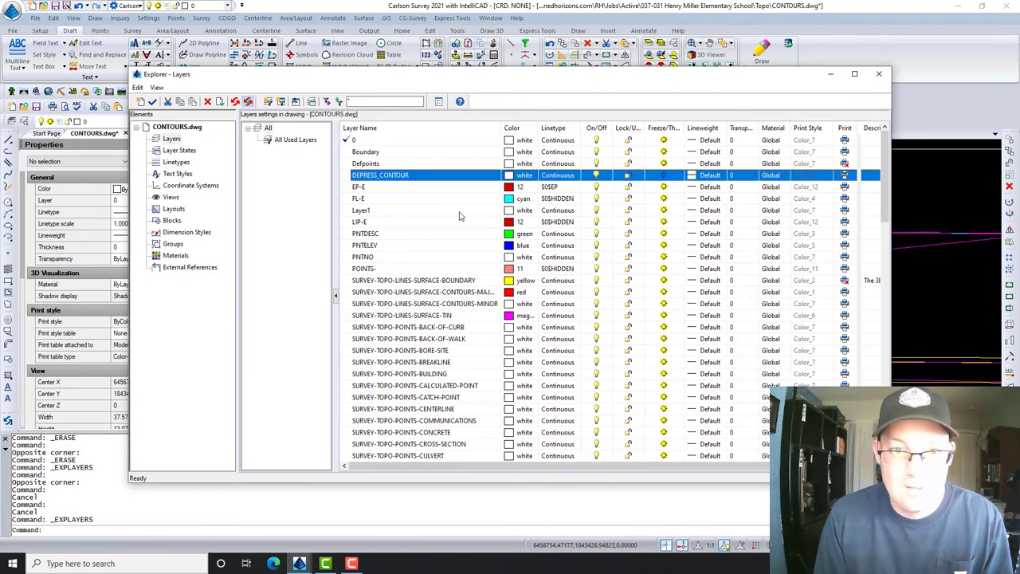
scroll(459, 215, down, 3)
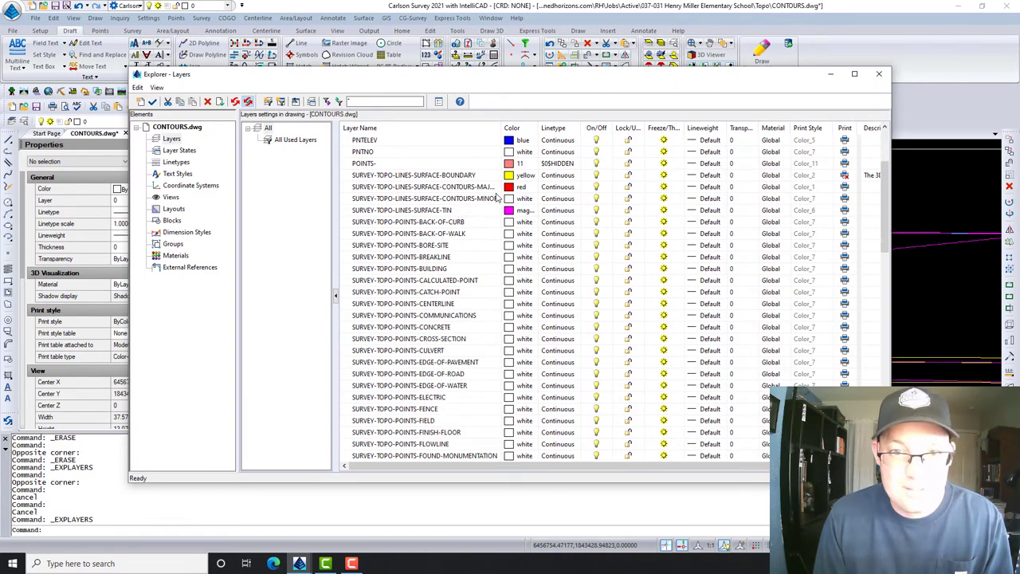
click(665, 187)
click(665, 198)
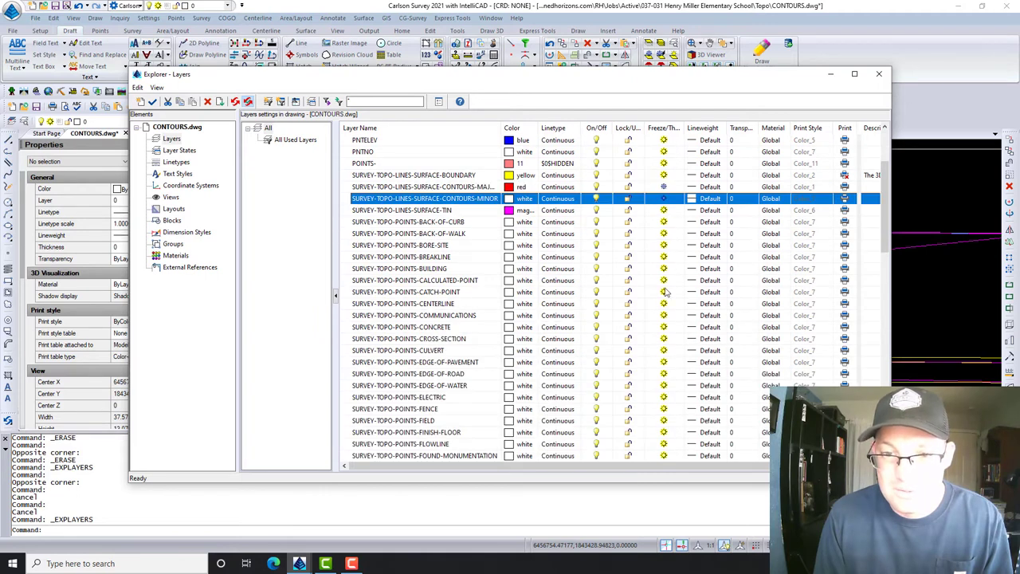
scroll(657, 319, down, 16)
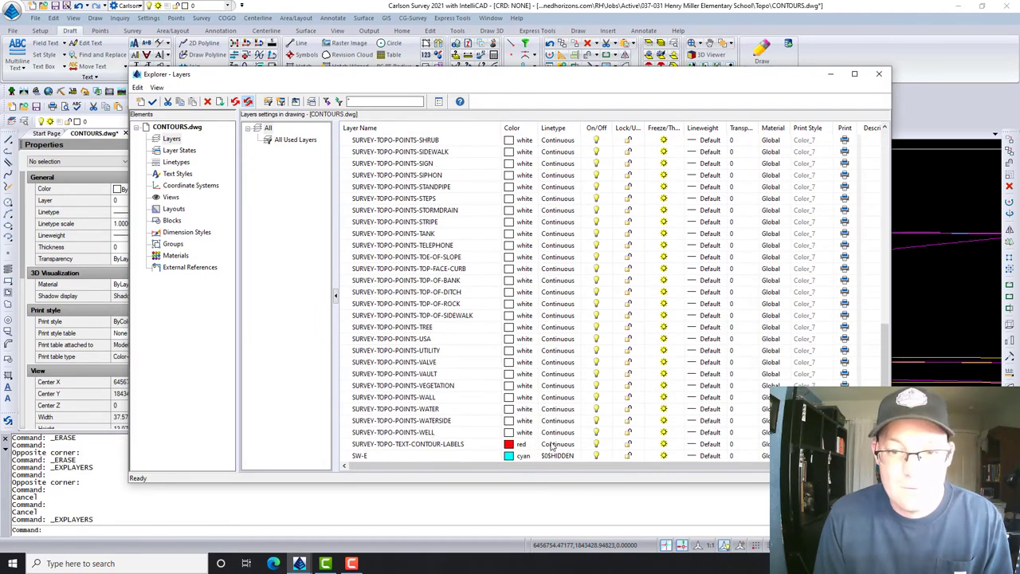
click(662, 446)
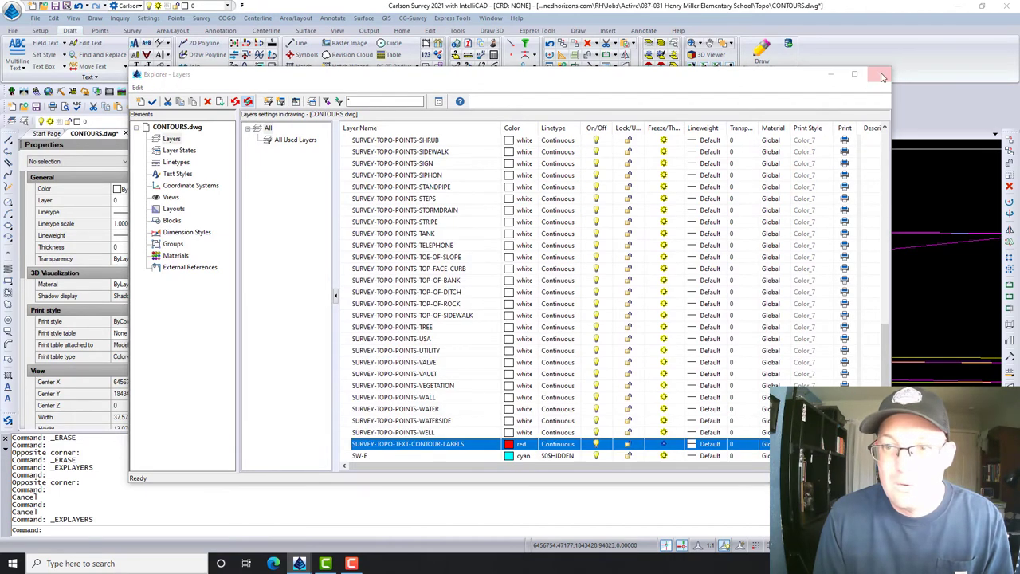
click(879, 73)
- Erase all visible non-contour linework, points and surface triangles across the whole site
scroll(647, 239, down, 15)
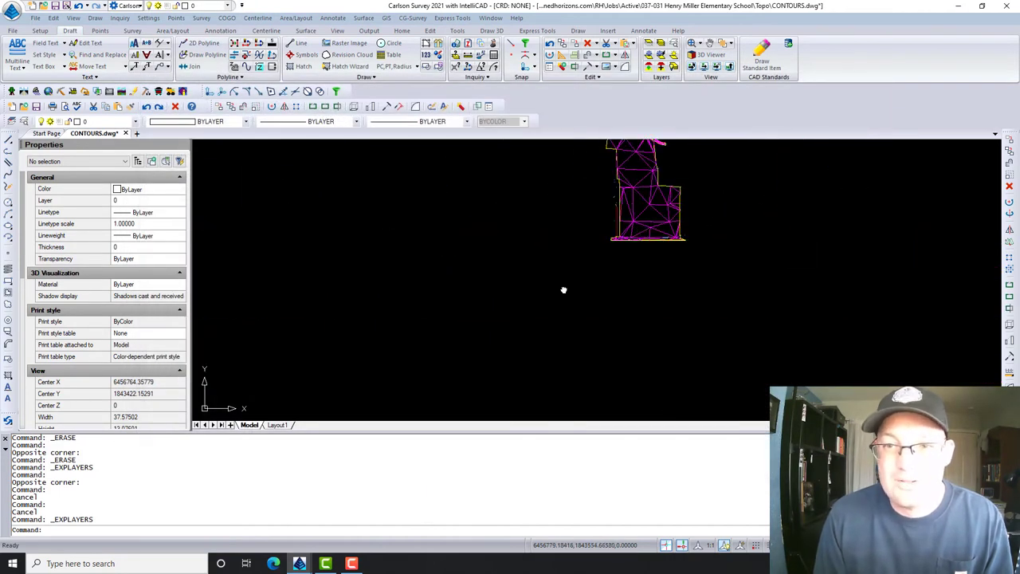
scroll(513, 277, up, 1)
middle_drag(616, 256, 547, 342)
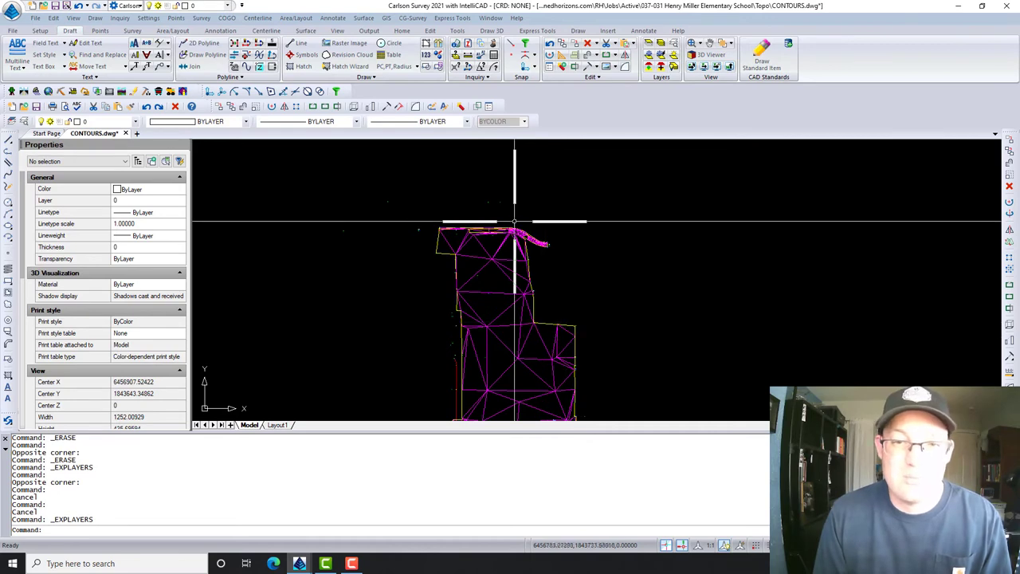
middle_drag(568, 287, 550, 268)
scroll(558, 271, down, 2)
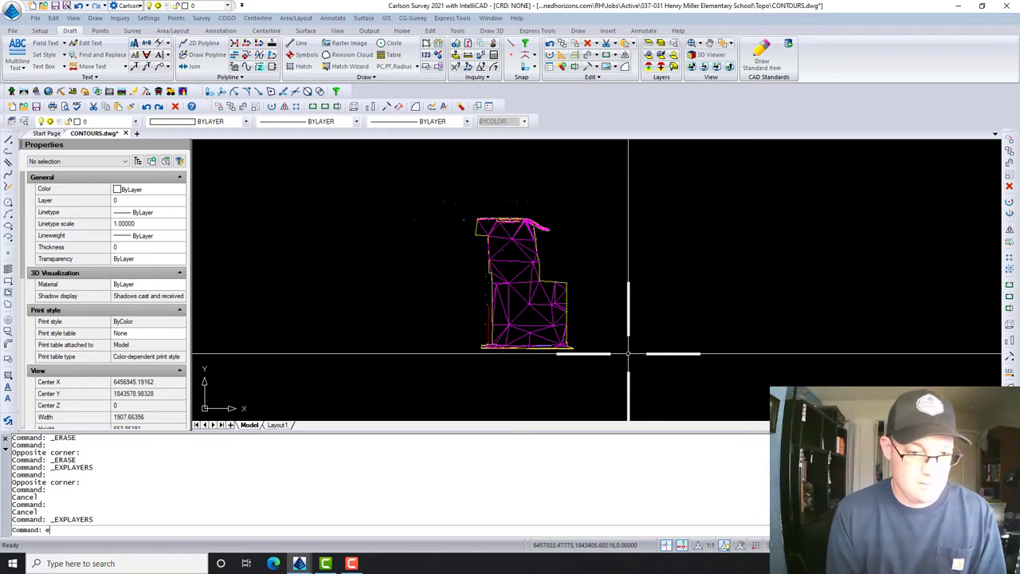
text(rase)
key(Return)
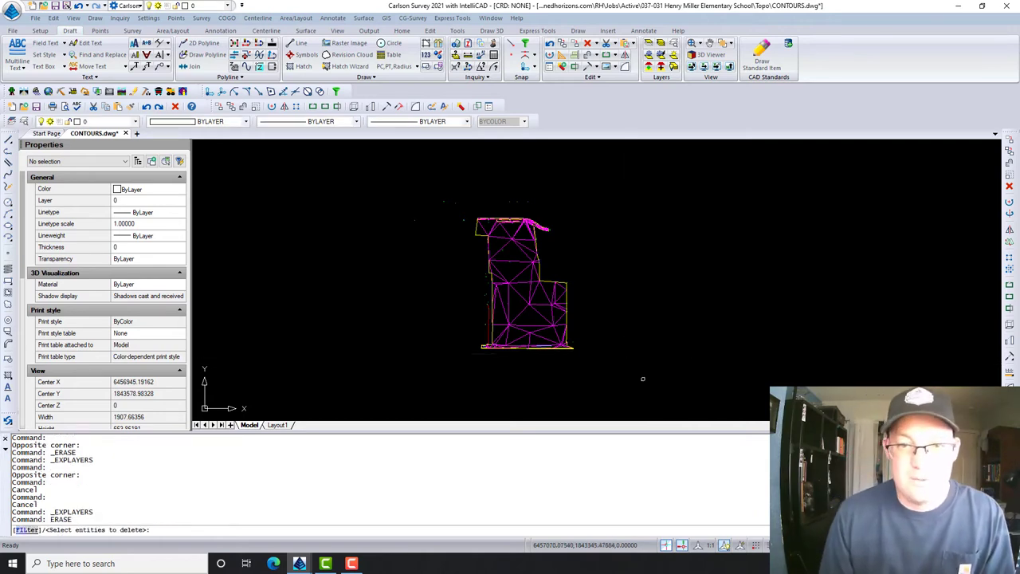
click(665, 418)
click(413, 145)
key(Return)
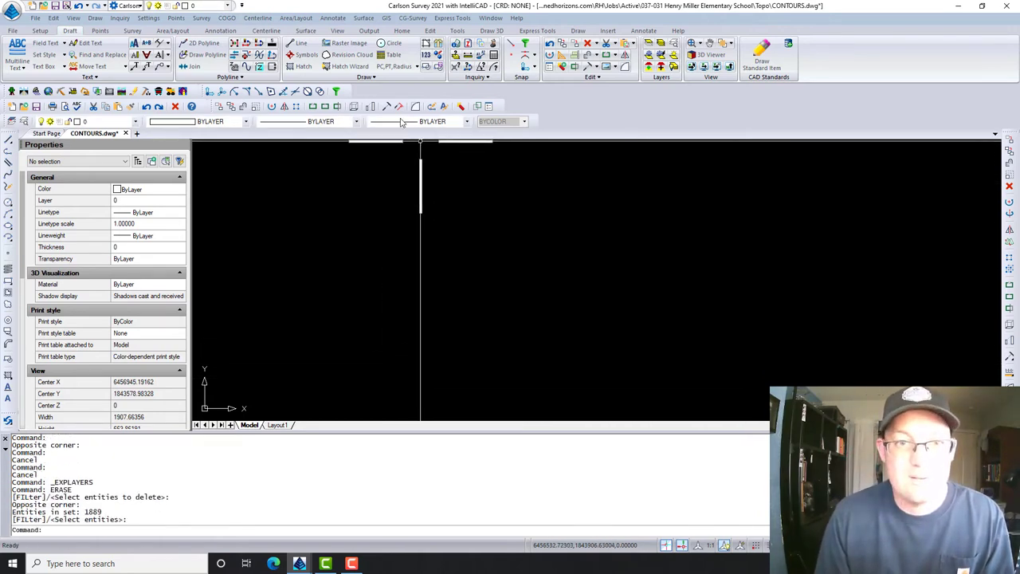
- Purge all unused items from the drawing, including nested items, and close the purge dialog
key(Escape)
text(p)
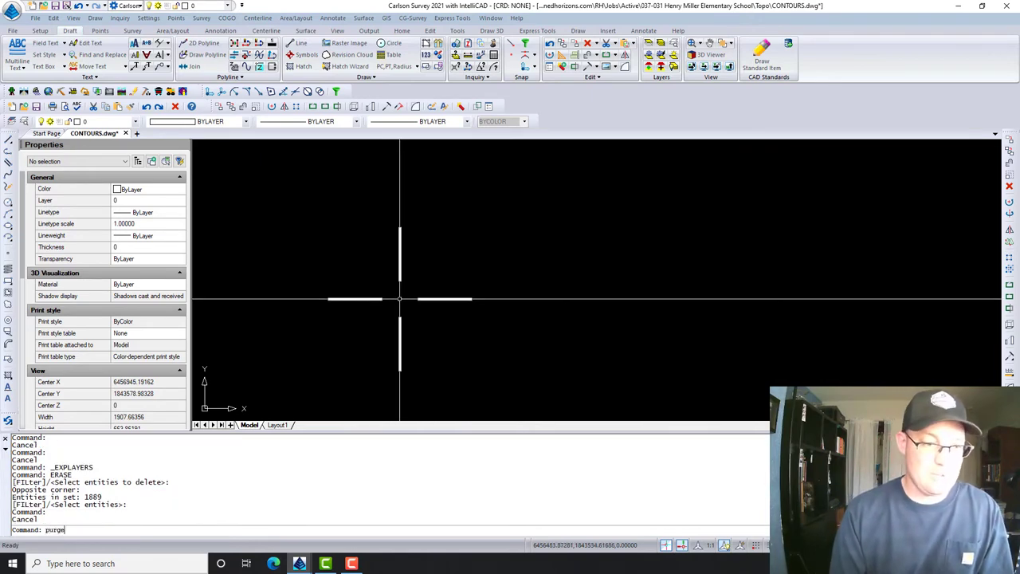
text(urge)
key(Return)
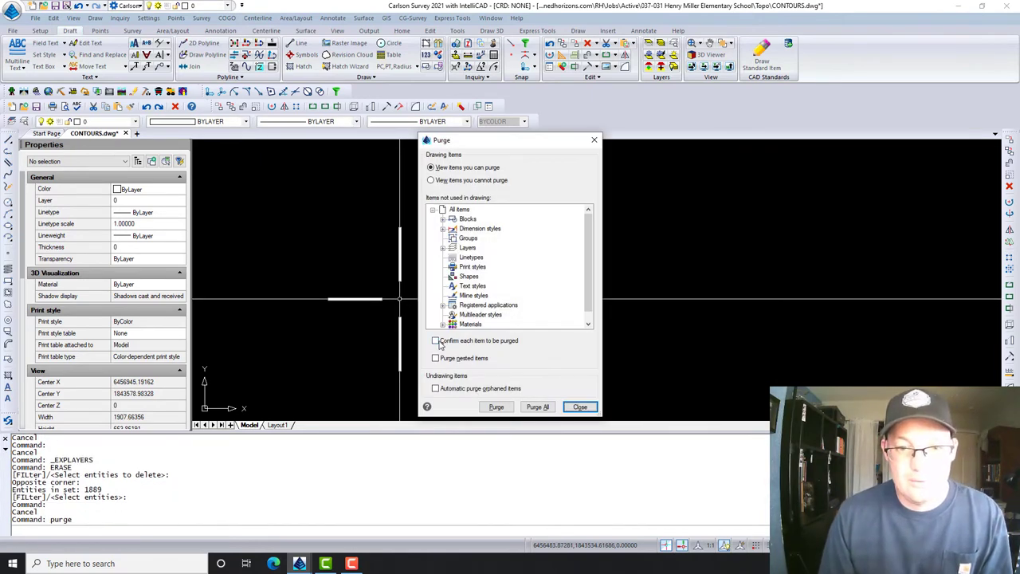
click(538, 407)
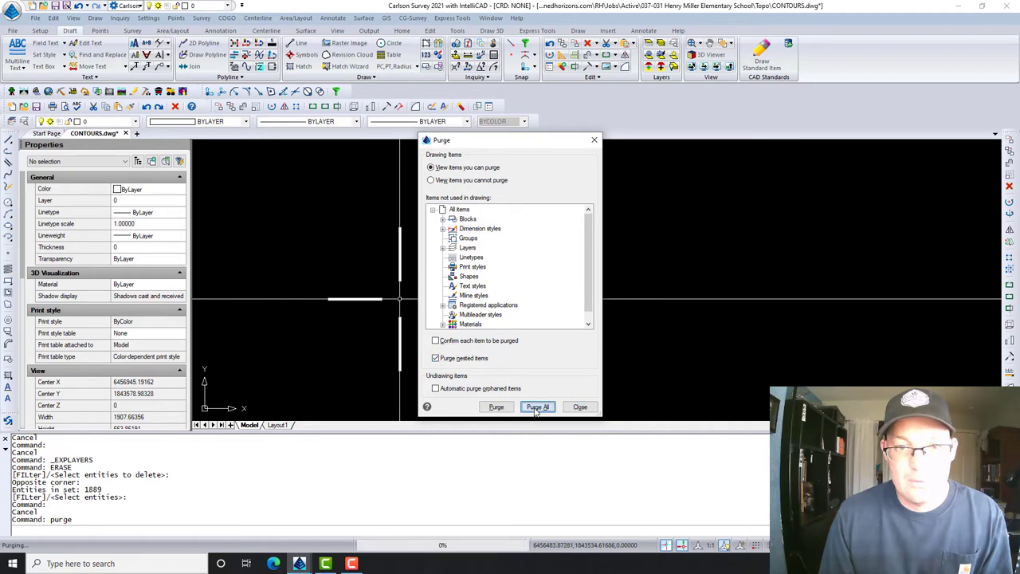
click(579, 408)
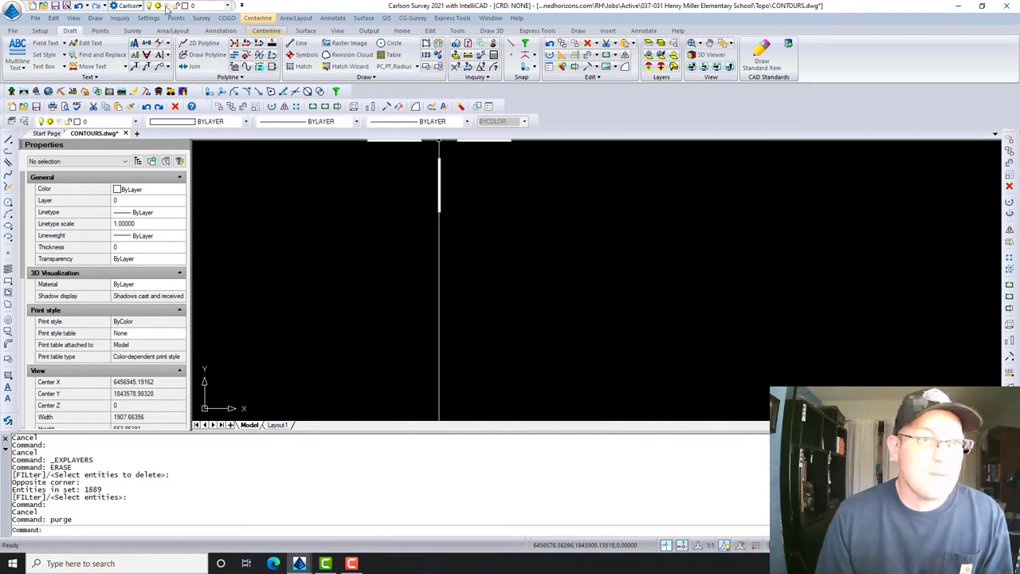
- Thaw the major contour, minor contour and SURVEY-TOPO-TEXT-CONTOUR-LABELS layers
click(26, 122)
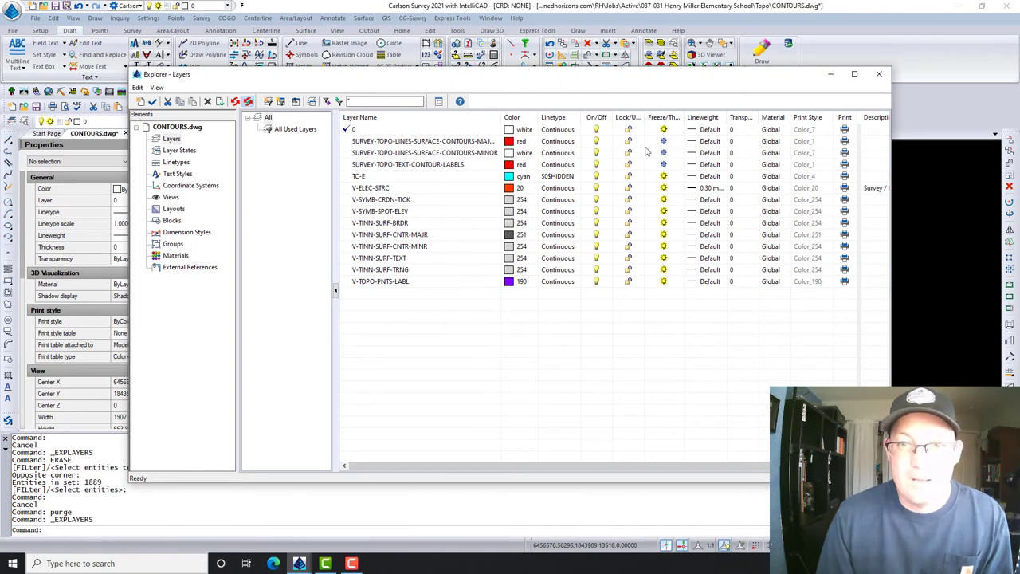
click(664, 141)
click(663, 153)
click(665, 165)
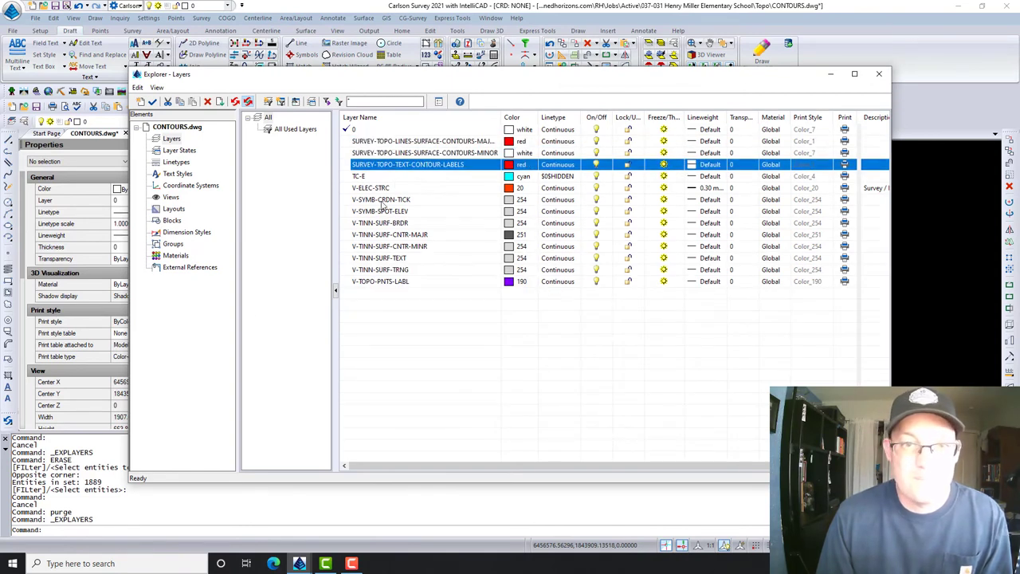
click(398, 238)
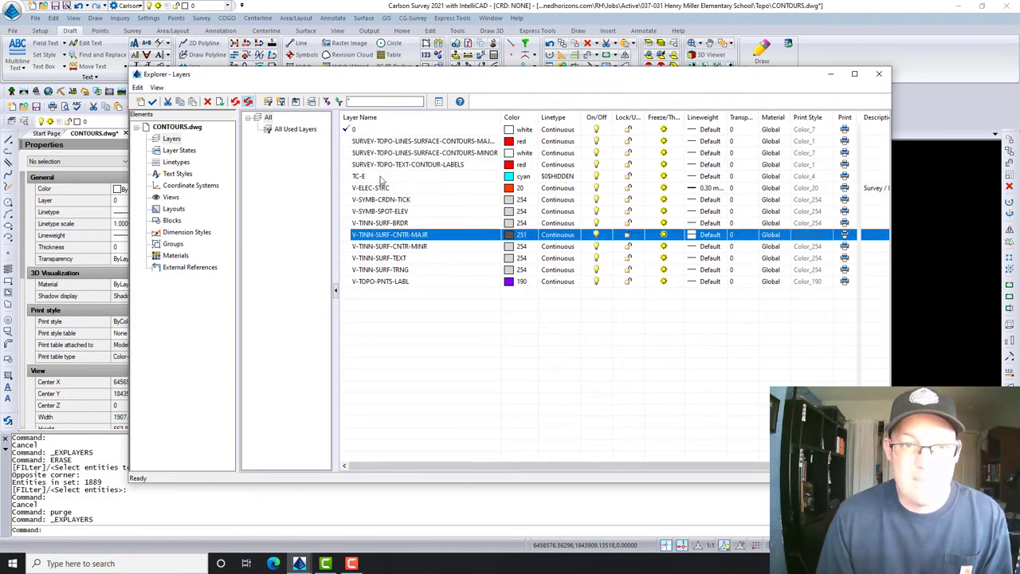
click(373, 190)
click(369, 175)
click(397, 142)
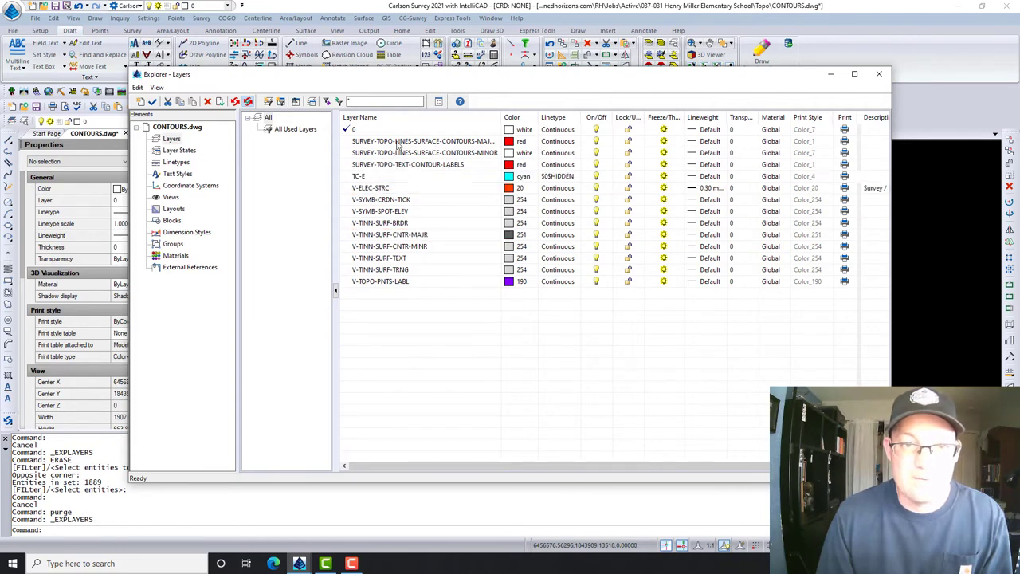
right_click(397, 142)
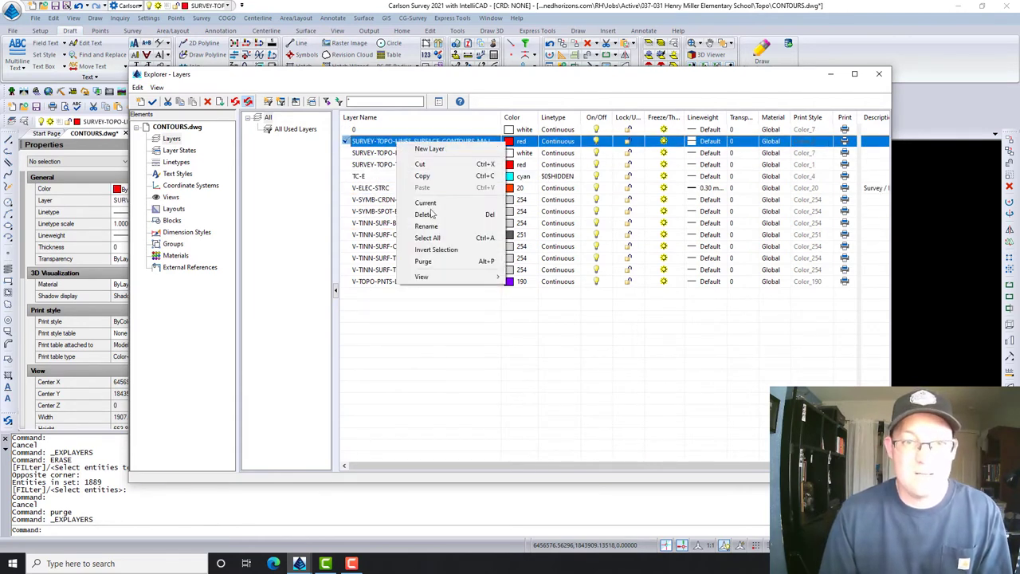
click(391, 130)
- Rename the long-named major surface contour layer to CONTOURS-MAJOR
right_click(389, 142)
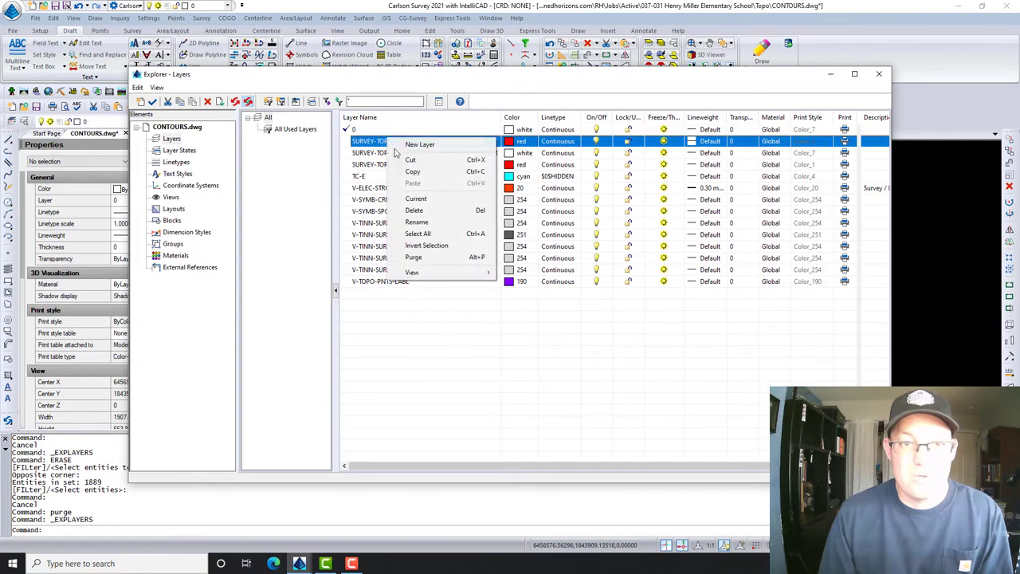
click(425, 229)
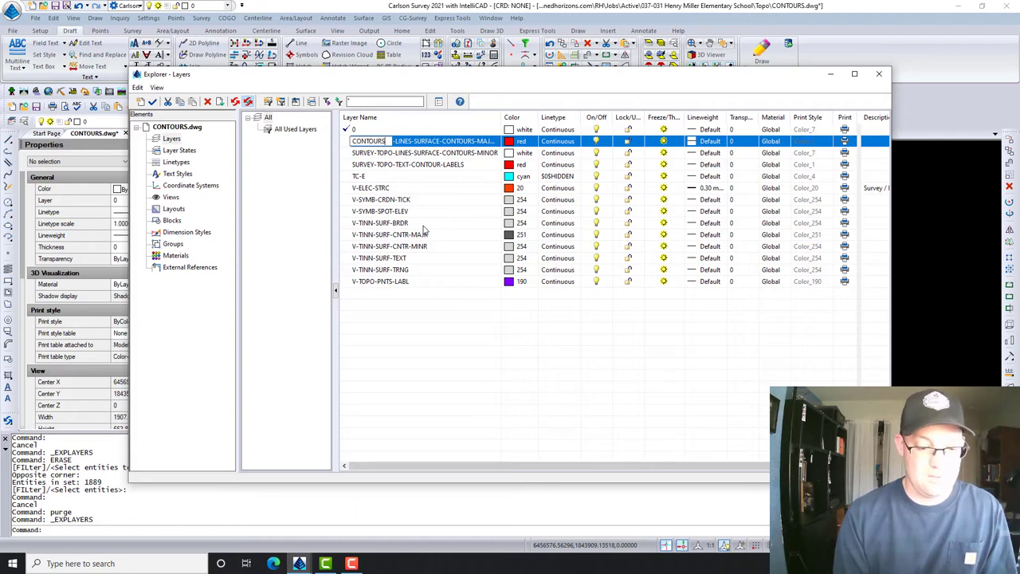
text(CONTOURS-MAJOR)
key(Return)
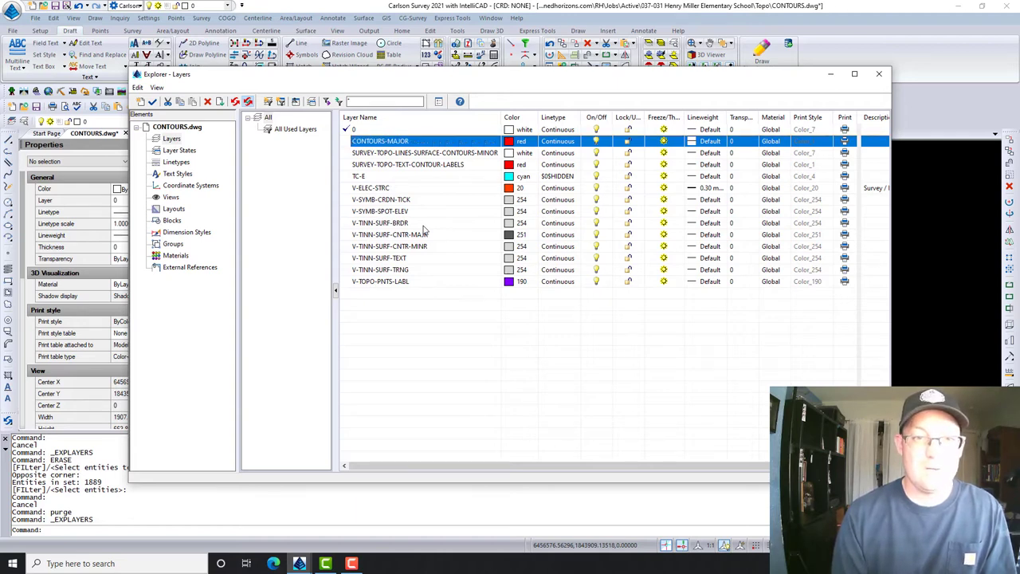
- Rename the SURVEY-TOPO-LINES-SURFACE-CONTOURS-MINOR layer to CONTOURS-MINOR
right_click(431, 153)
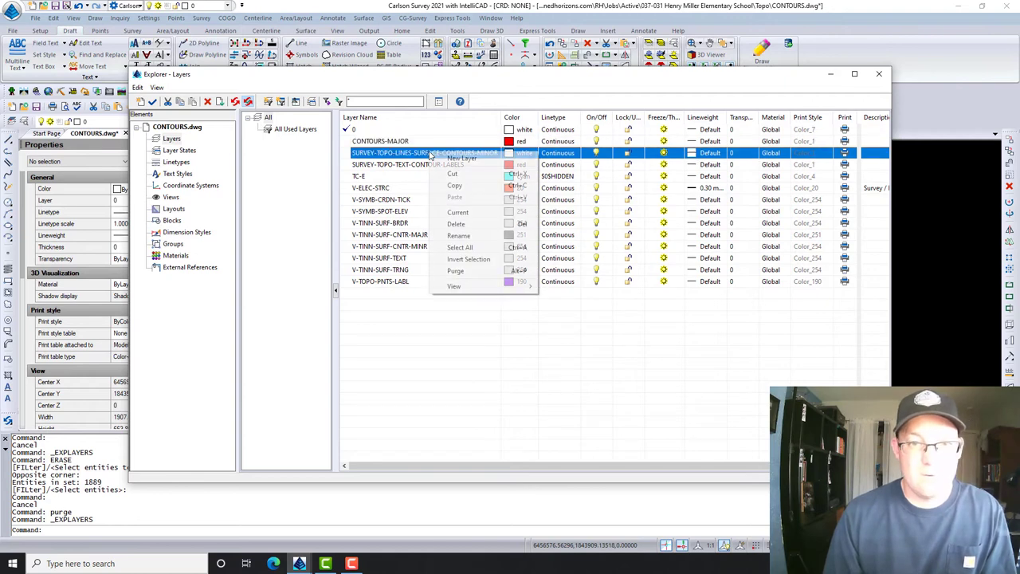
click(465, 237)
text(CONTO)
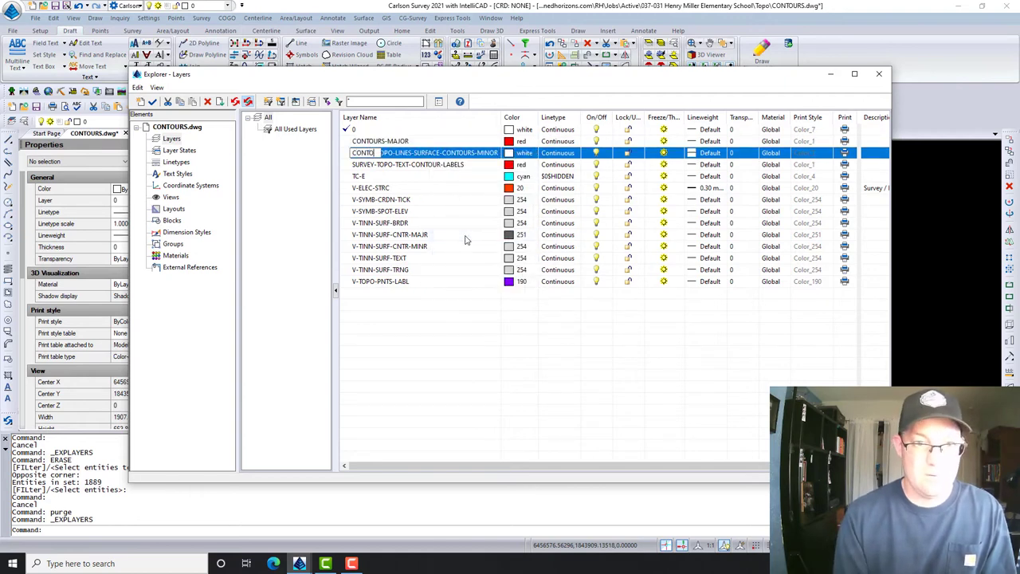
text(URS-MINOR)
key(Return)
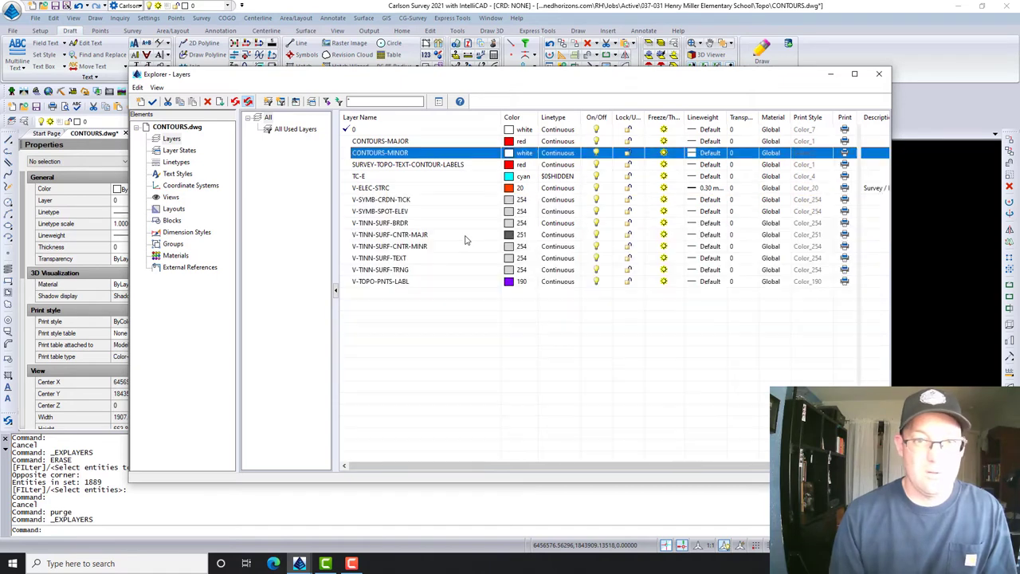
- Rename the SURVEY-TOPO-TEXT-CONTOUR-LABELS layer to CONTOUR-LABELS
right_click(428, 165)
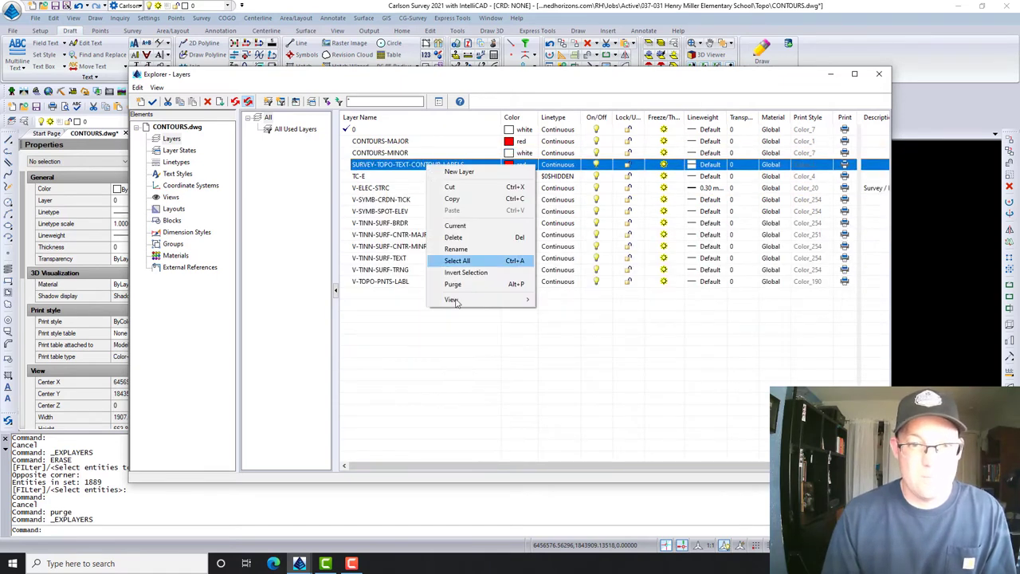
click(456, 249)
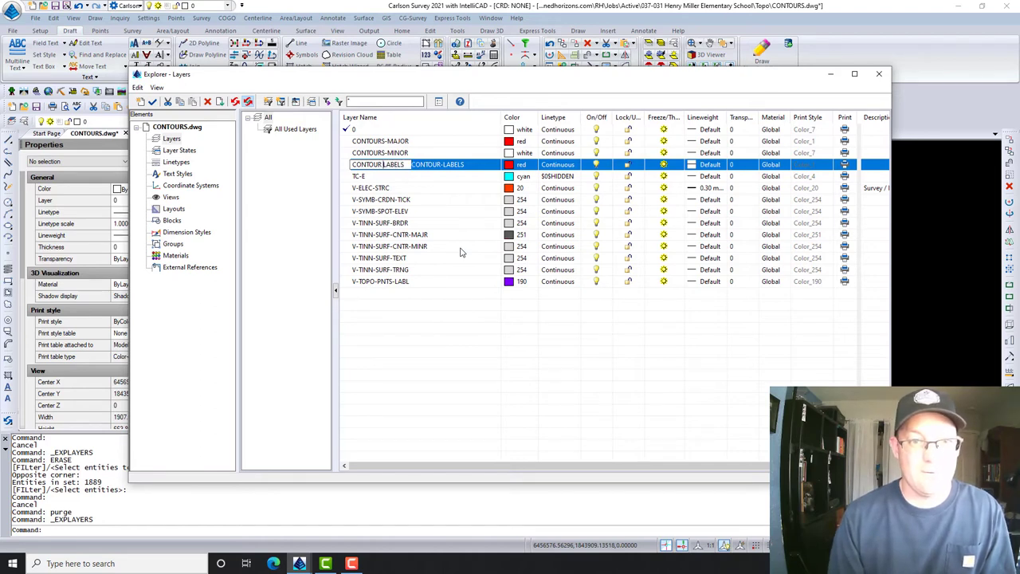
key(Return)
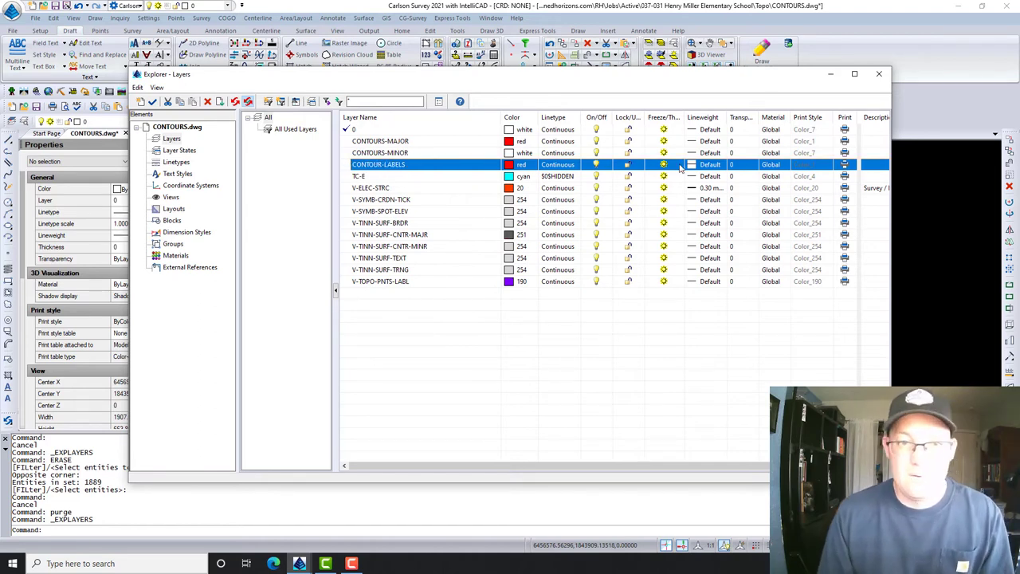
- Try to purge all layers from TC-E through V-TOPO-PNTS-LABL, and close the layer manager
click(406, 176)
shift+click(398, 283)
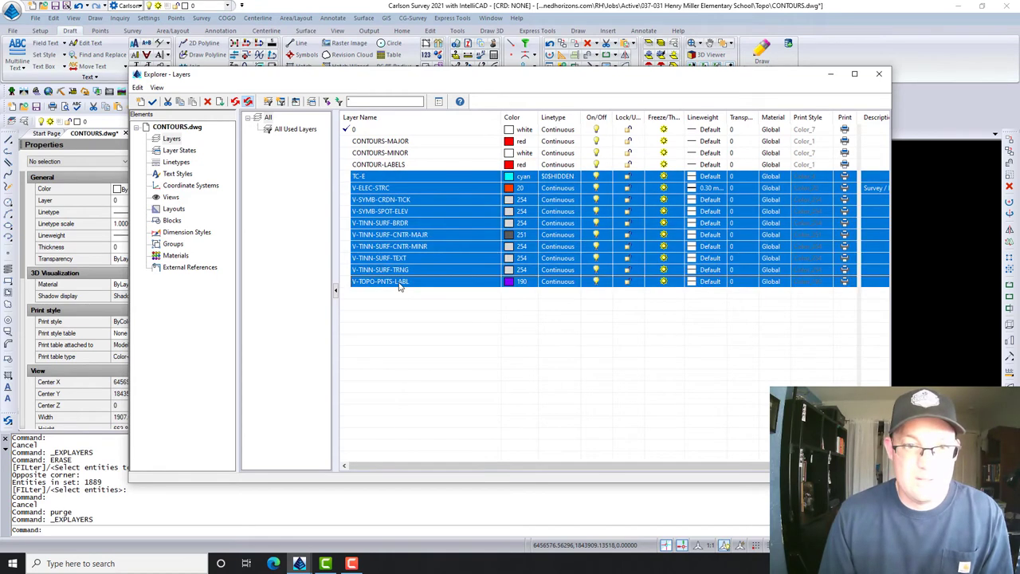
right_click(399, 284)
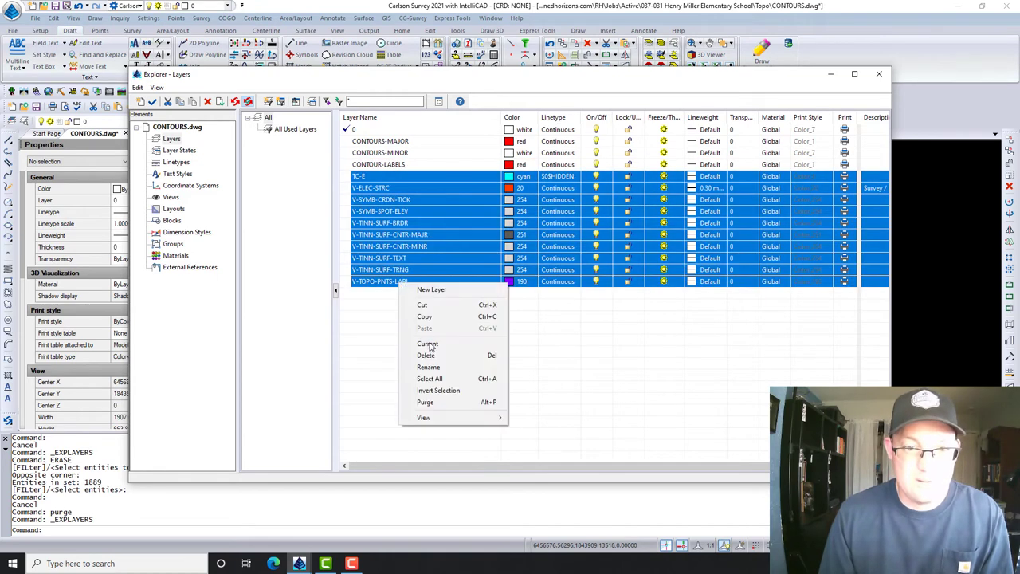
click(432, 401)
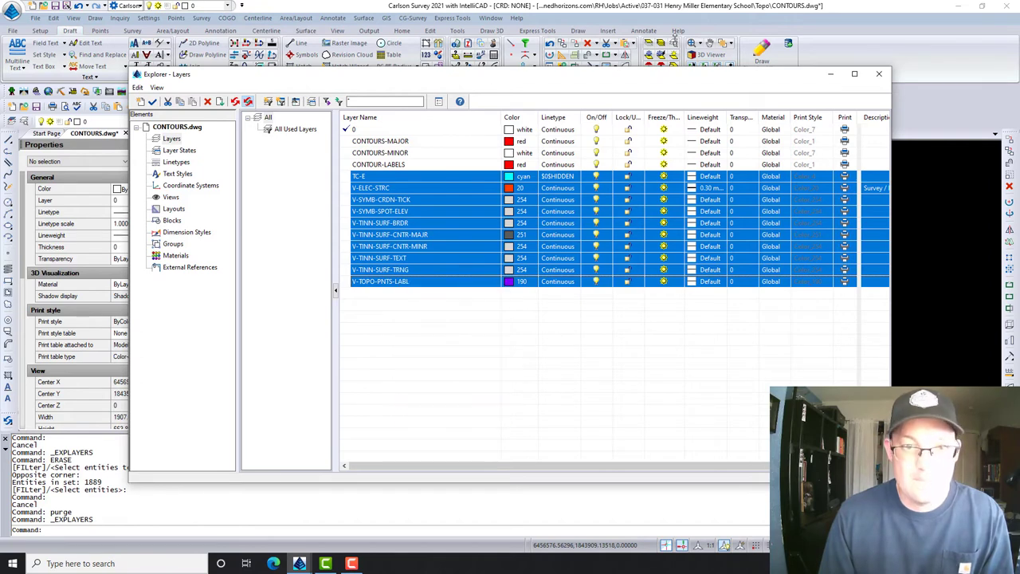
click(879, 73)
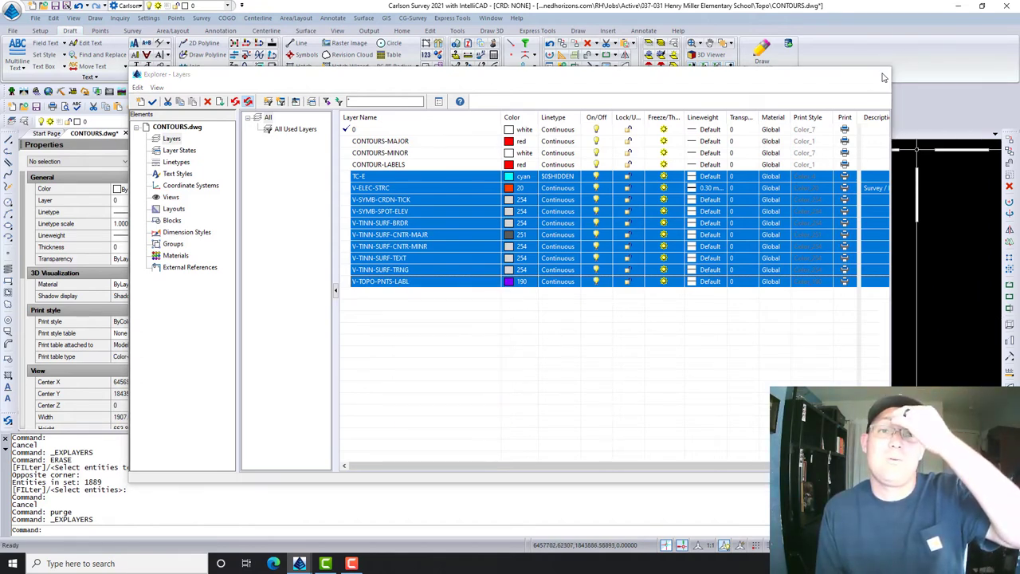
- Erase the two stray contour labels floating north of the red major contour line
scroll(654, 220, up, 10)
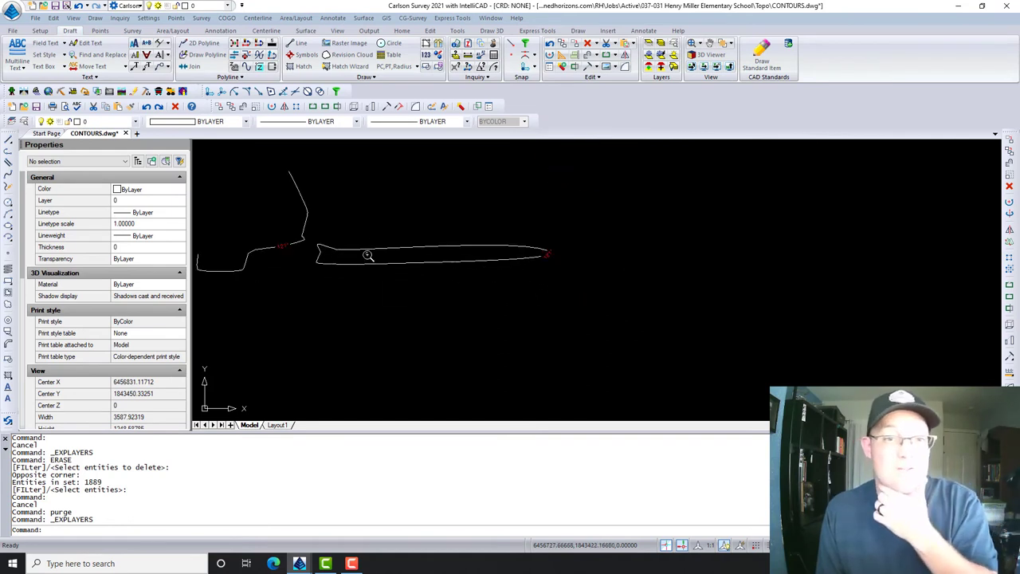
scroll(363, 251, down, 1)
scroll(537, 248, down, 4)
middle_drag(564, 222, 561, 398)
middle_drag(555, 233, 524, 322)
scroll(535, 260, down, 4)
scroll(506, 200, up, 7)
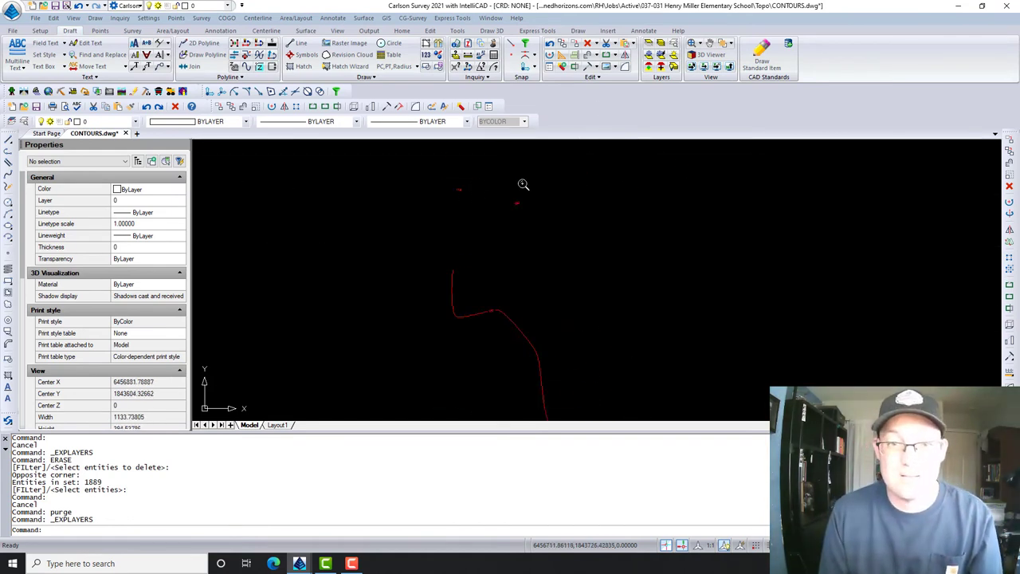
click(537, 273)
click(327, 180)
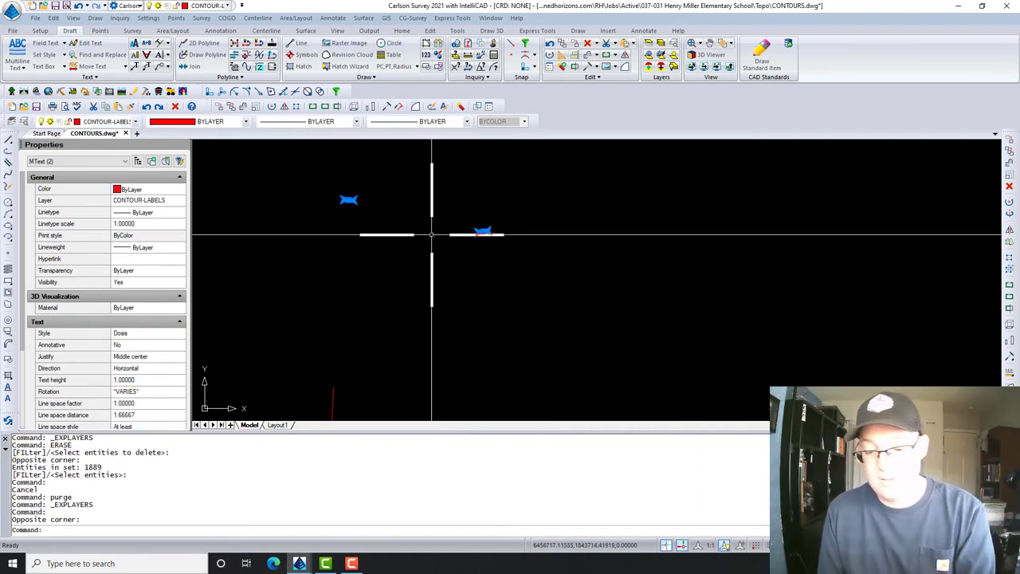
key(Delete)
- Start writing a block to disk and select all remaining contour lines and labels as its entities
scroll(574, 240, down, 8)
middle_drag(588, 333, 554, 331)
scroll(565, 292, up, 4)
key(Escape)
scroll(563, 312, down, 3)
text(w)
key(Return)
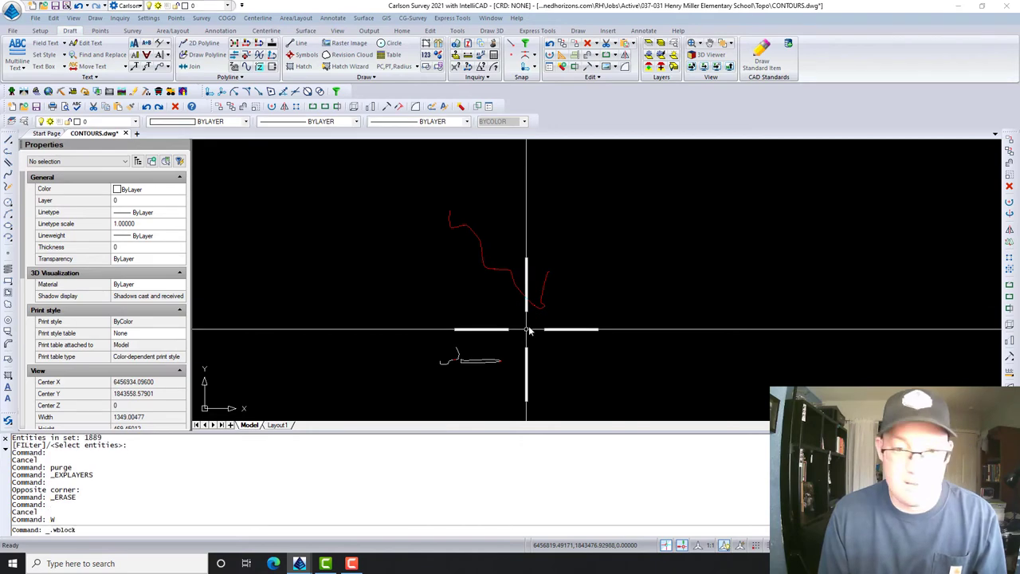
click(528, 238)
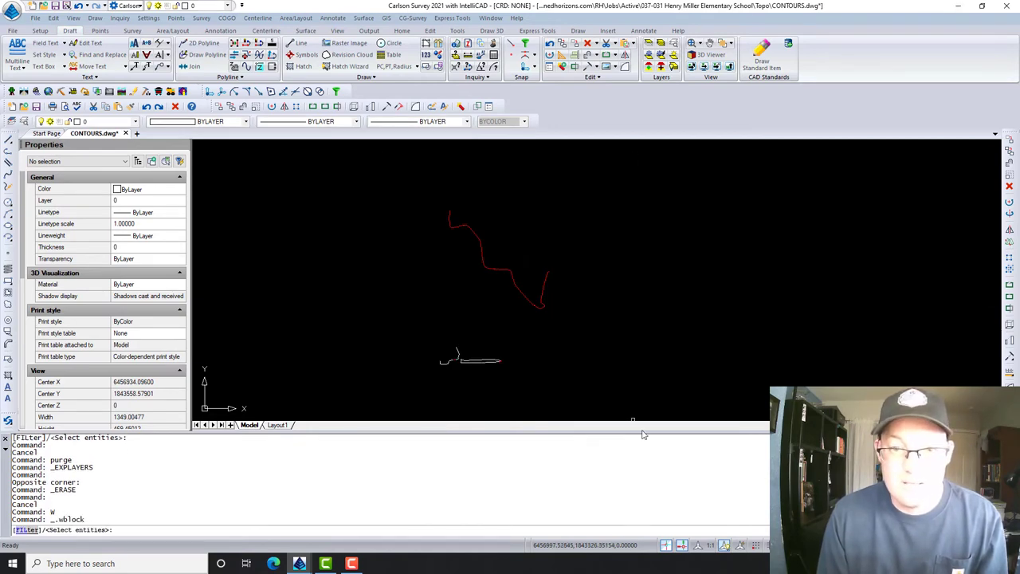
click(631, 390)
click(441, 194)
key(Return)
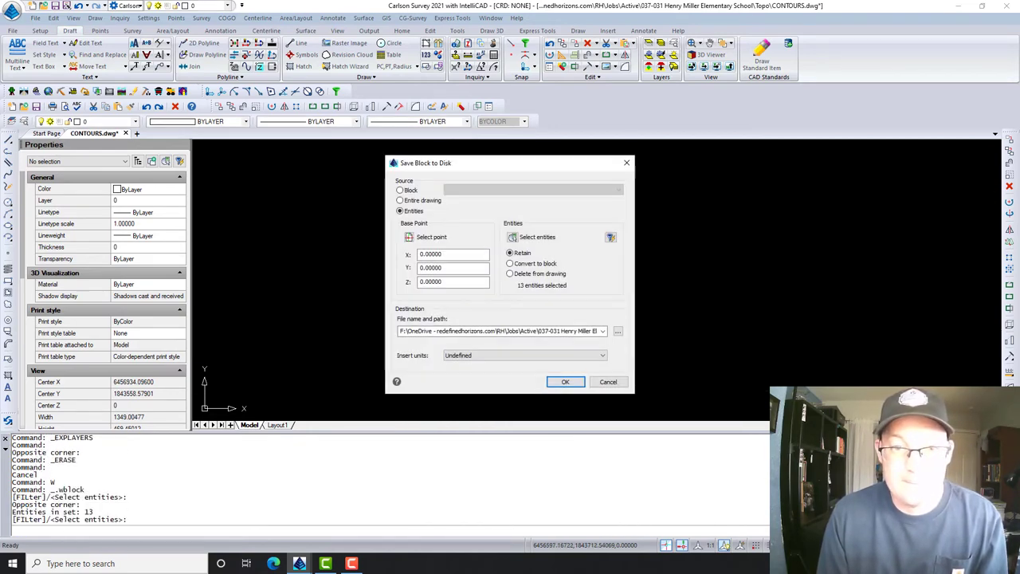
- Write the selected entities to a new drawing file named CONTOURS CLEAN.dwg in the Topo folder
click(618, 333)
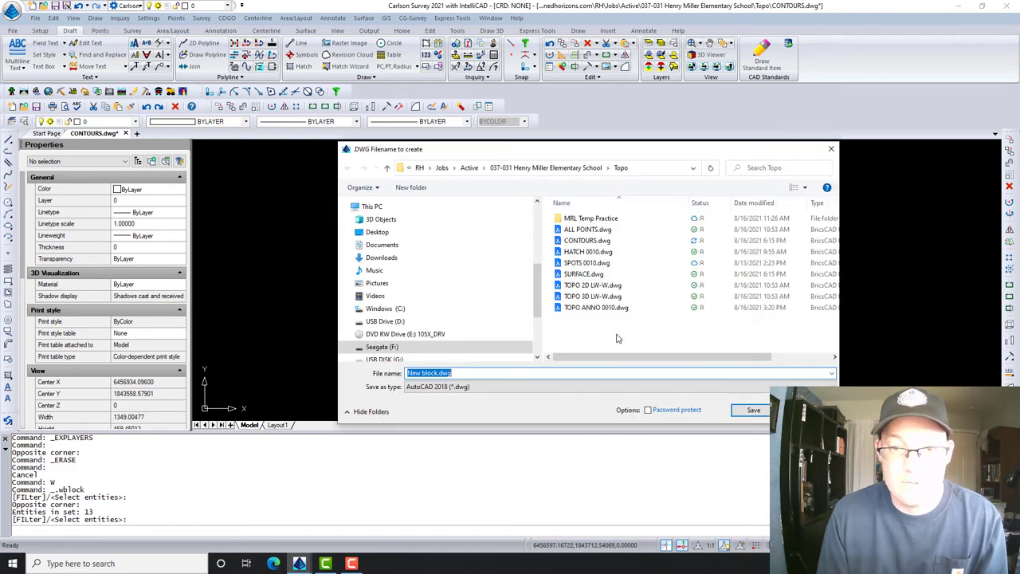
click(587, 240)
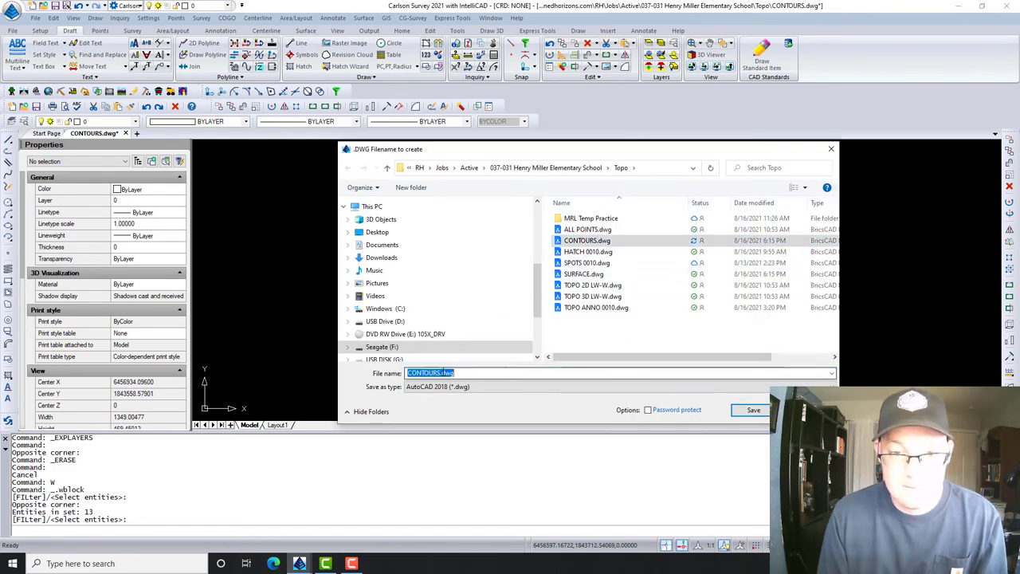
click(439, 372)
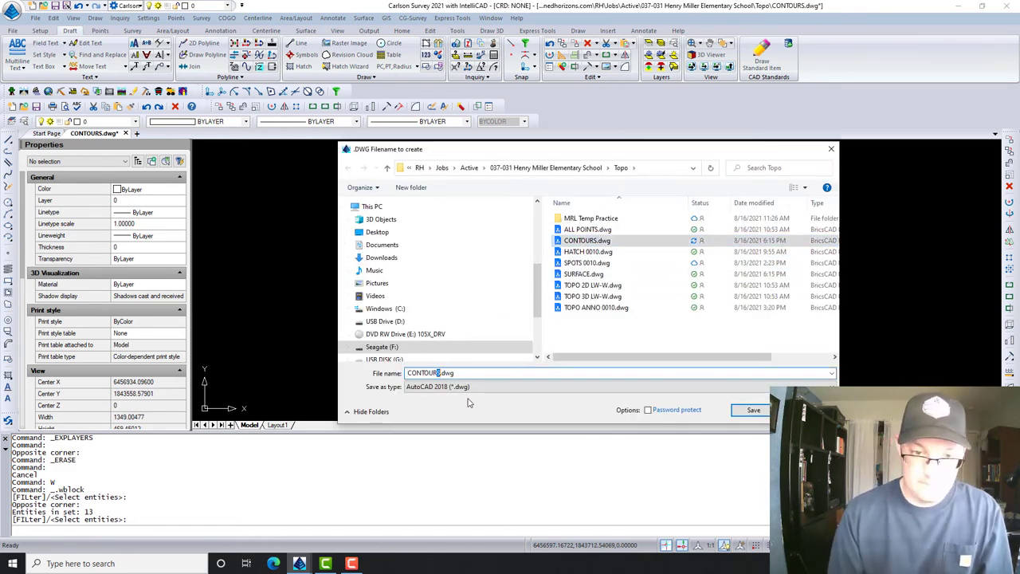
text(C)
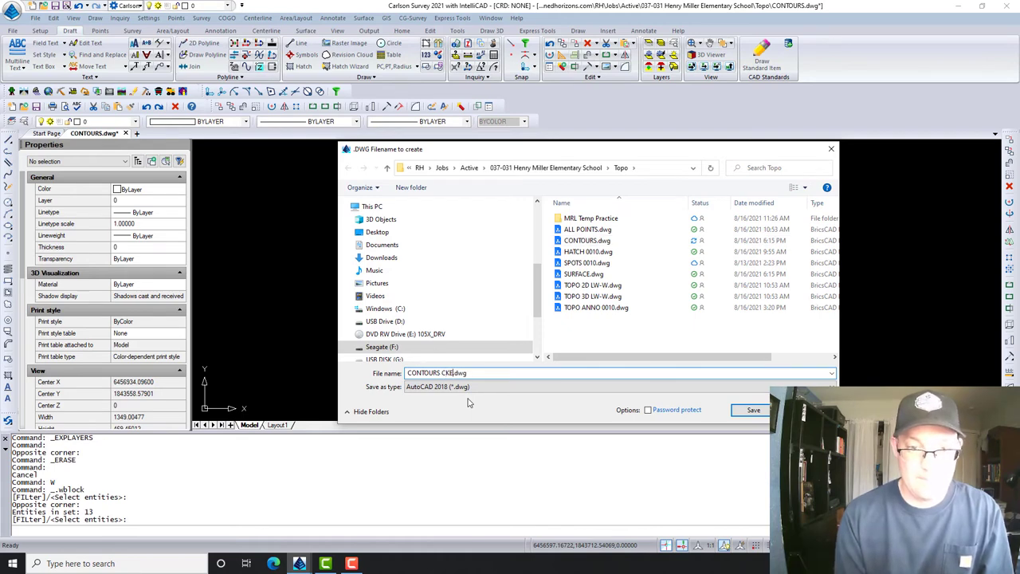
text(LEA)
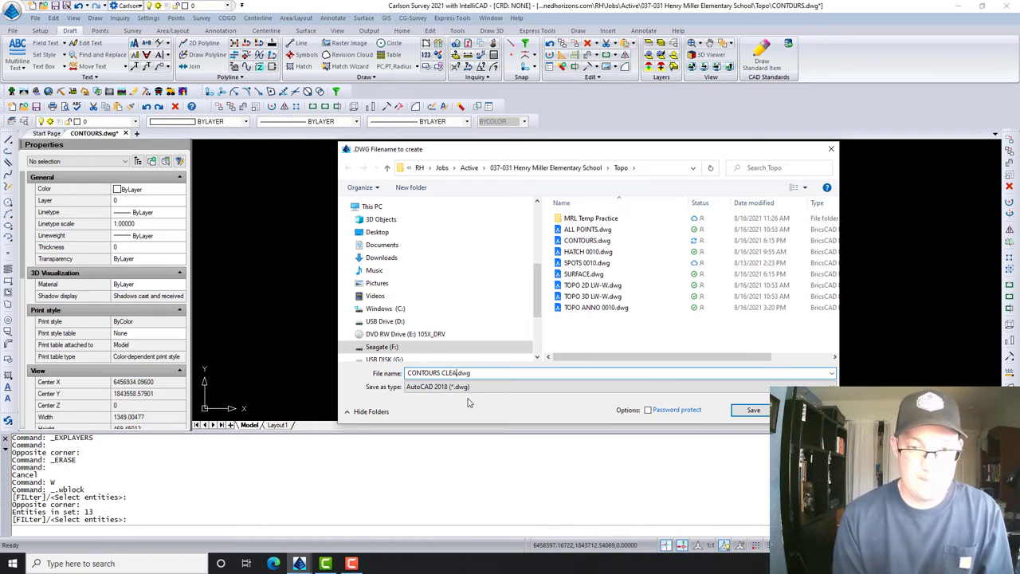
text(N)
key(Return)
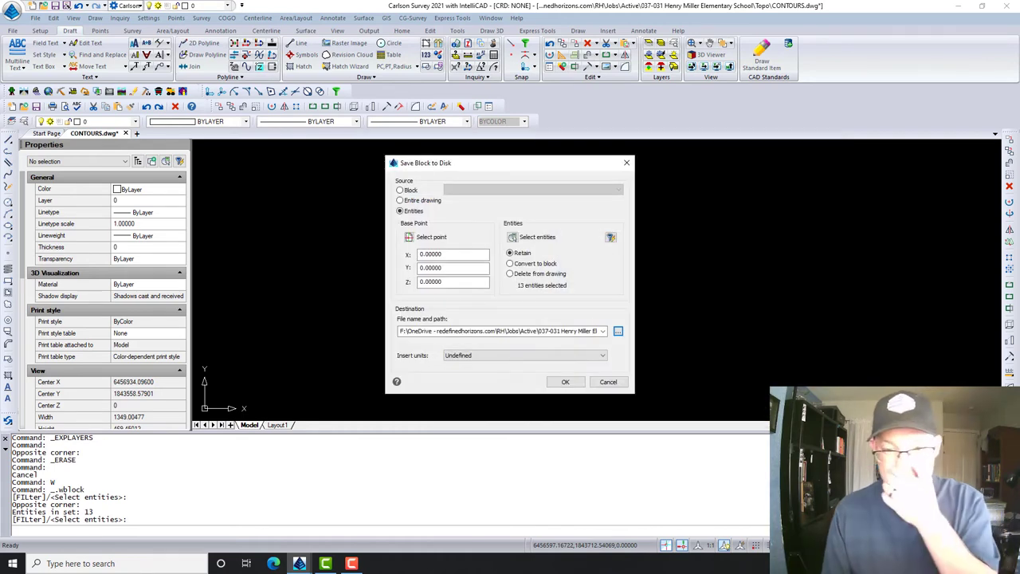
click(563, 384)
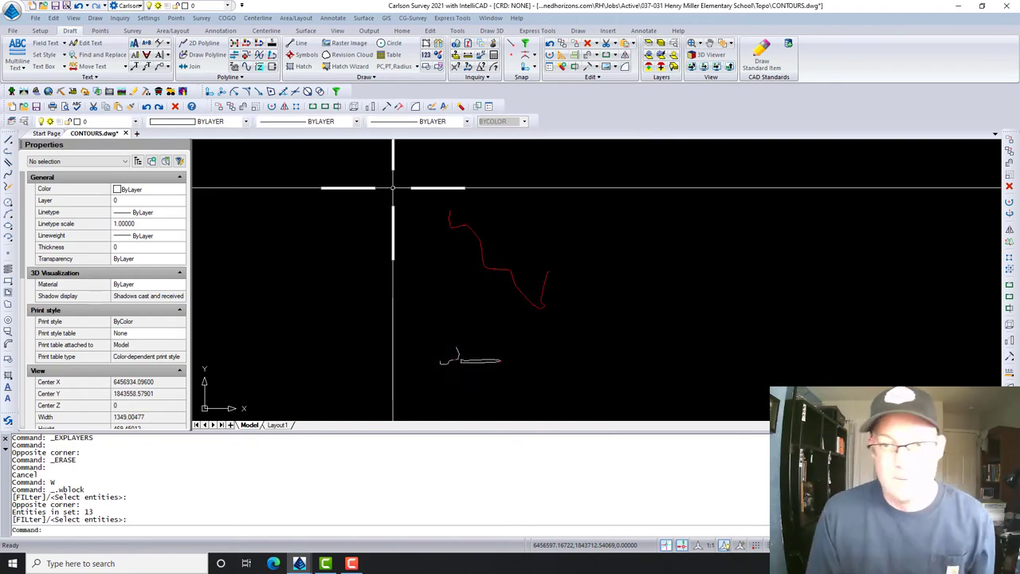
- Close Carlson Survey together with the CONTOURS drawing
click(1009, 6)
click(504, 307)
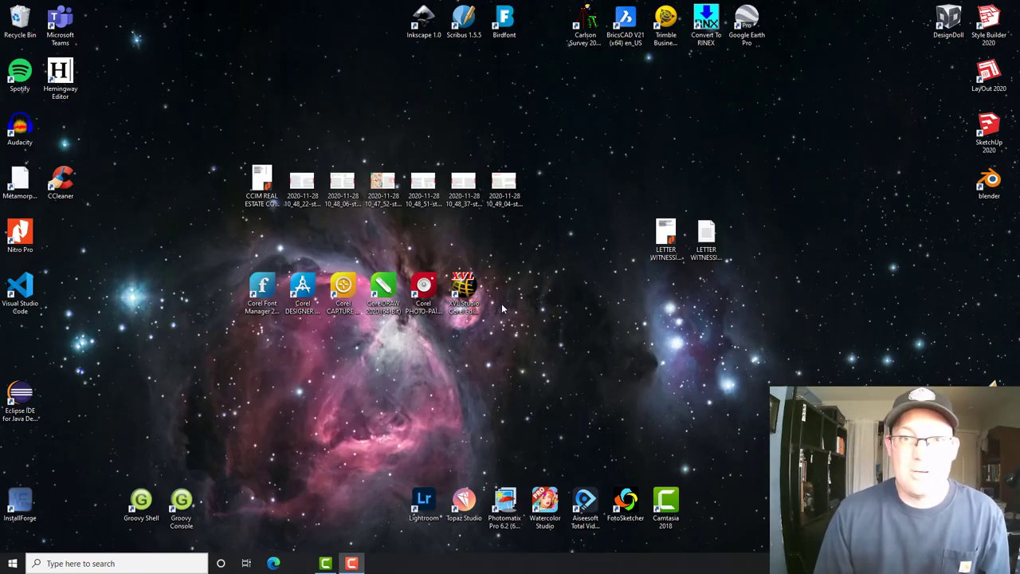
- Launch BricsCAD for 2D drafting and open CONTOURS CLEAN.dwg from the Topo folder
double_click(626, 20)
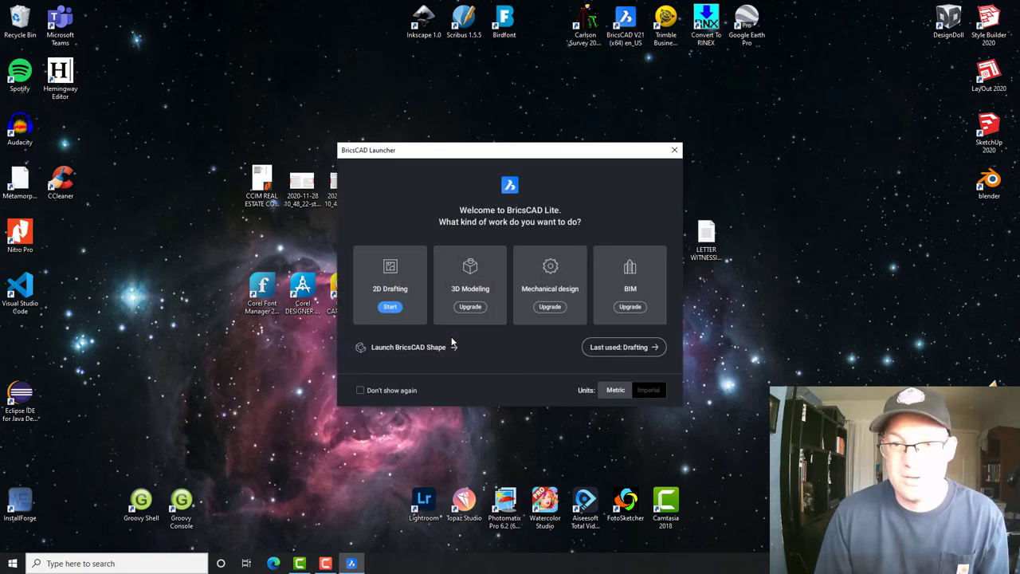
click(394, 288)
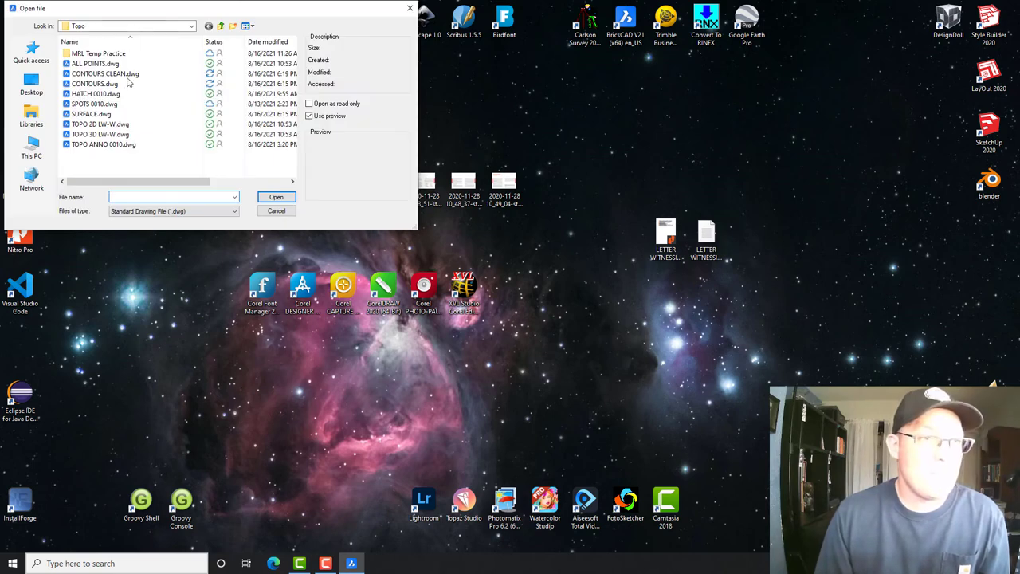
click(141, 28)
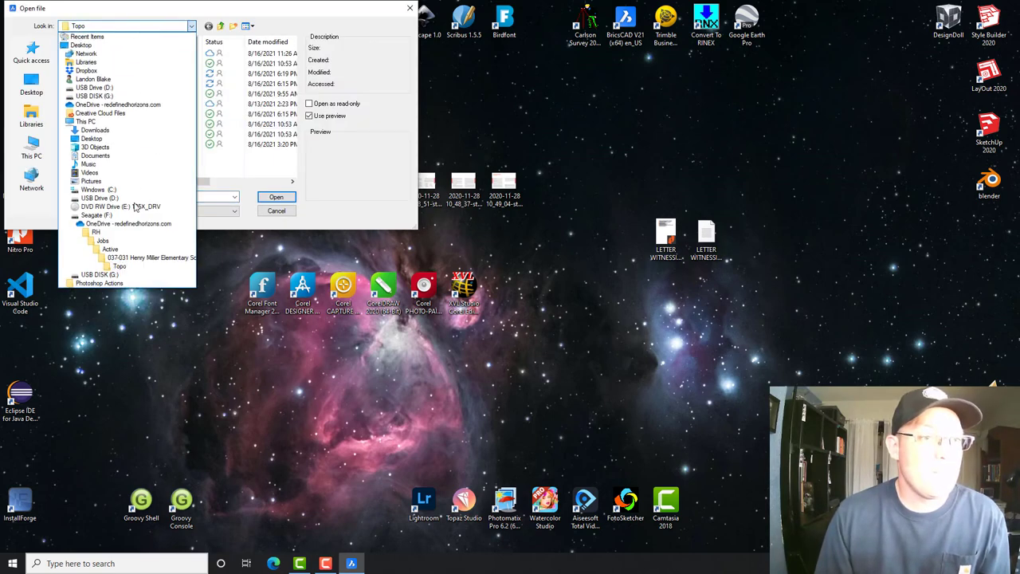
click(119, 266)
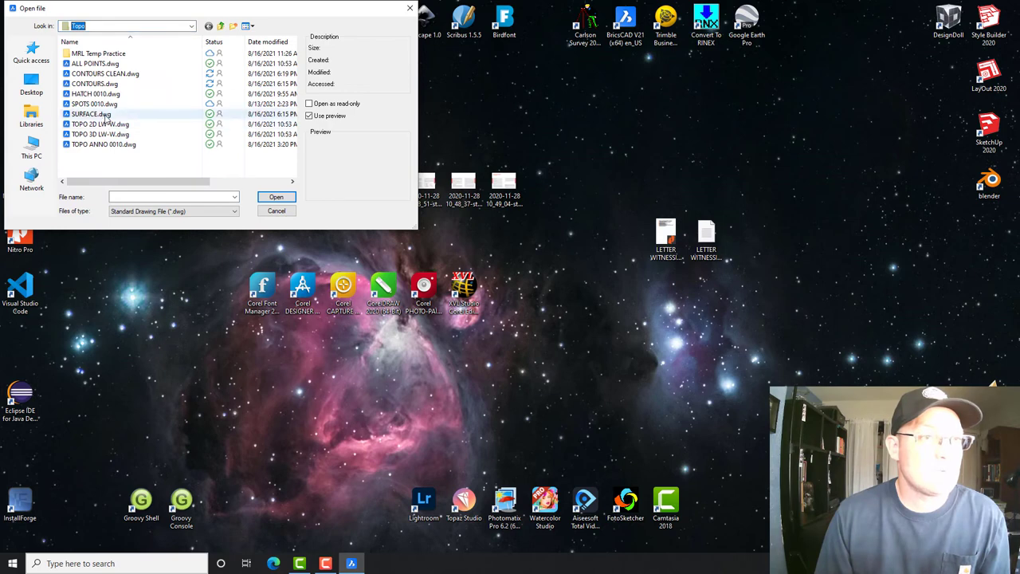
click(104, 73)
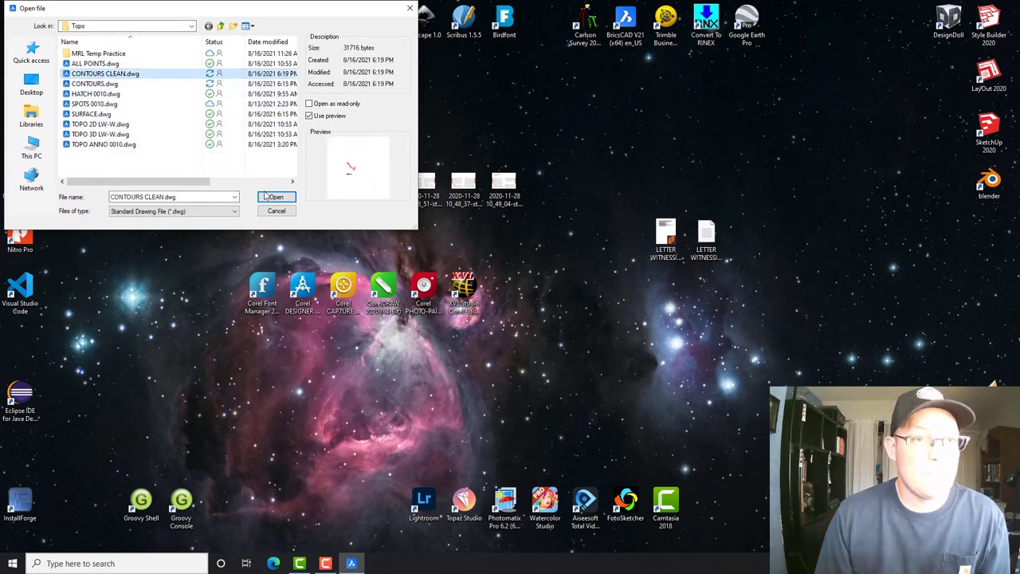
click(271, 197)
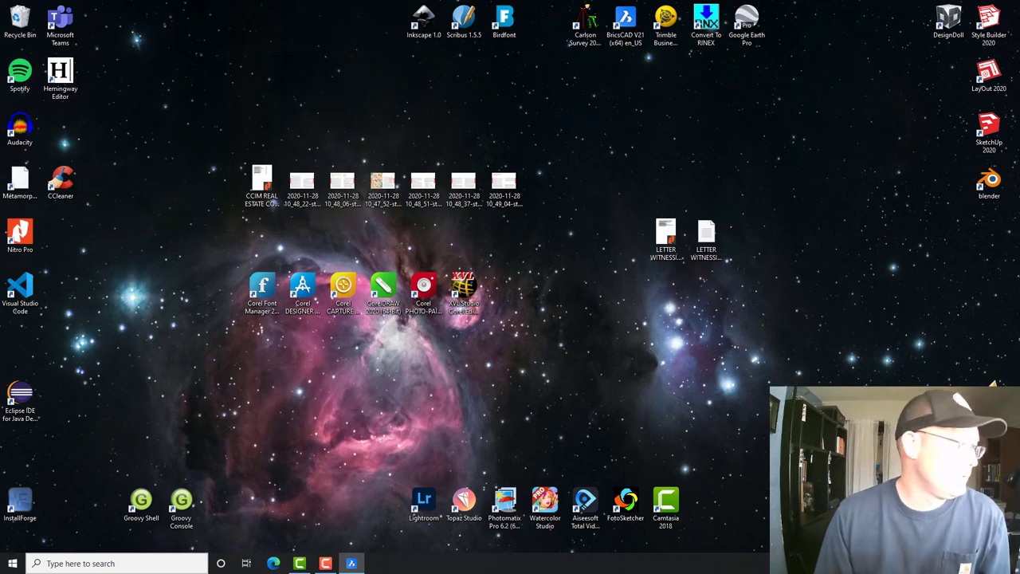
- Select the 121' contour label on the western white contour and extend the selection to all similar labels
scroll(399, 307, up, 3)
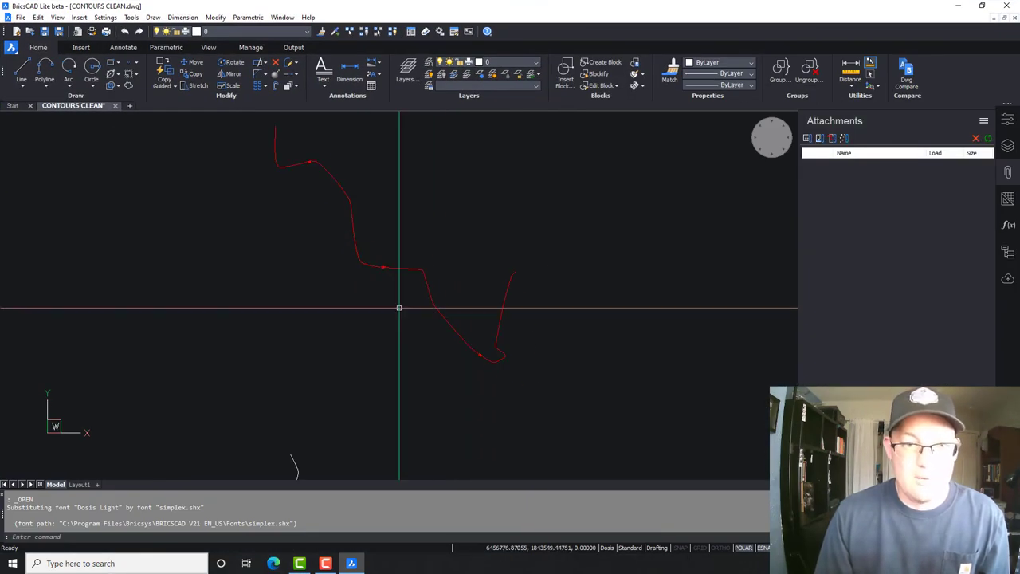
middle_drag(389, 319, 475, 500)
scroll(358, 269, up, 3)
scroll(374, 270, down, 6)
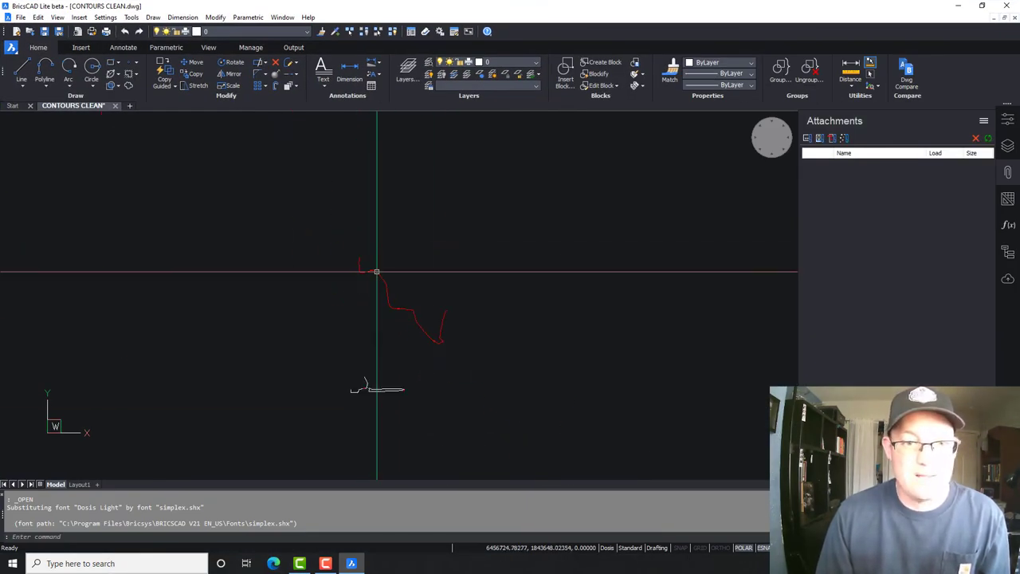
middle_drag(377, 272, 370, 149)
scroll(232, 239, up, 10)
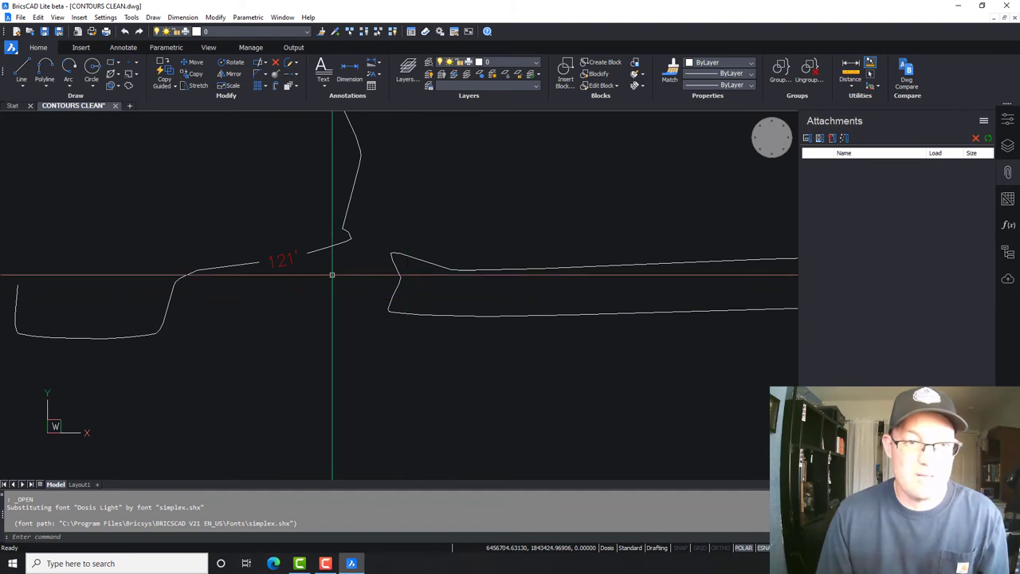
click(281, 258)
scroll(433, 326, down, 3)
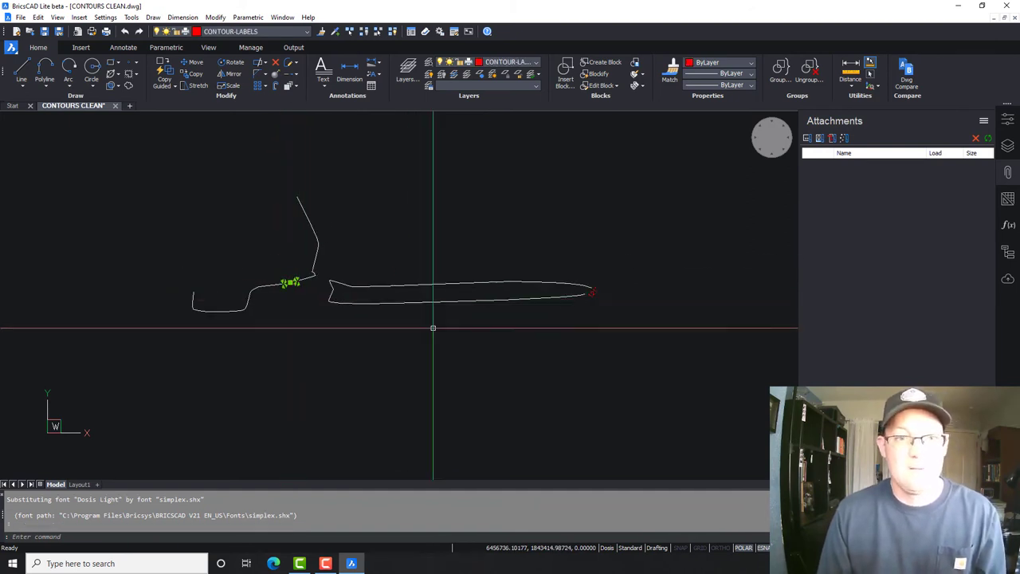
scroll(271, 281, up, 5)
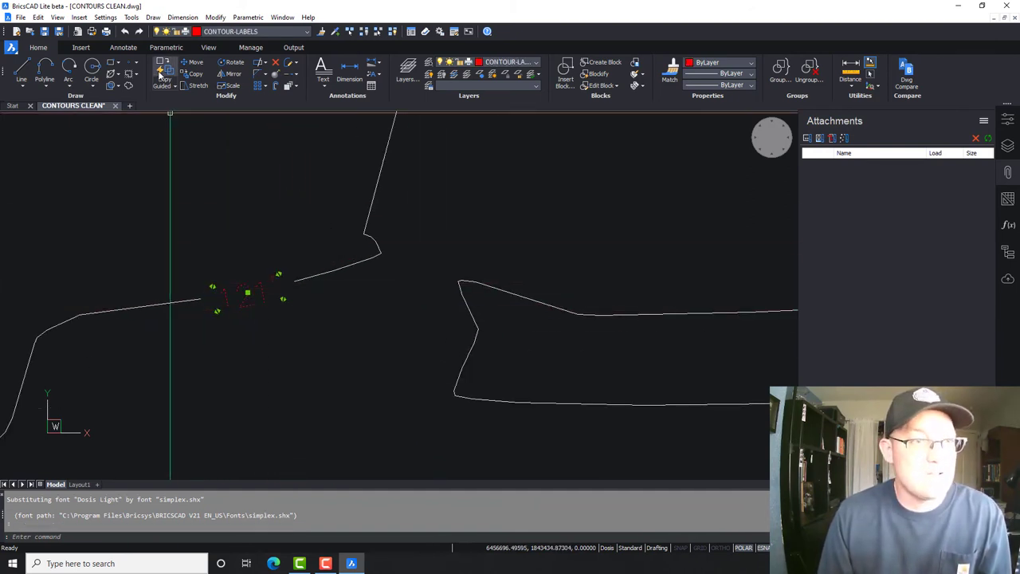
click(112, 20)
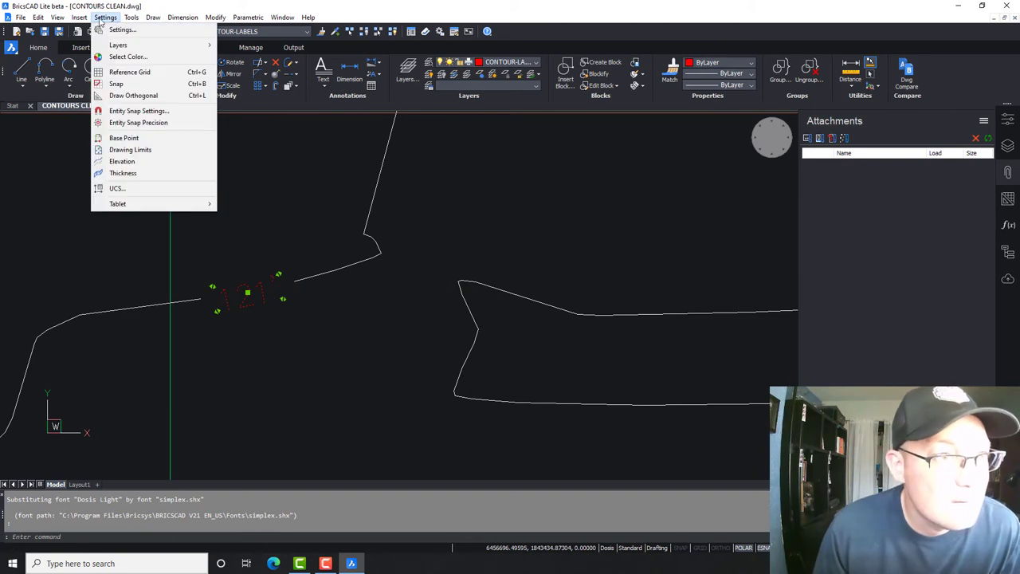
click(100, 19)
click(46, 17)
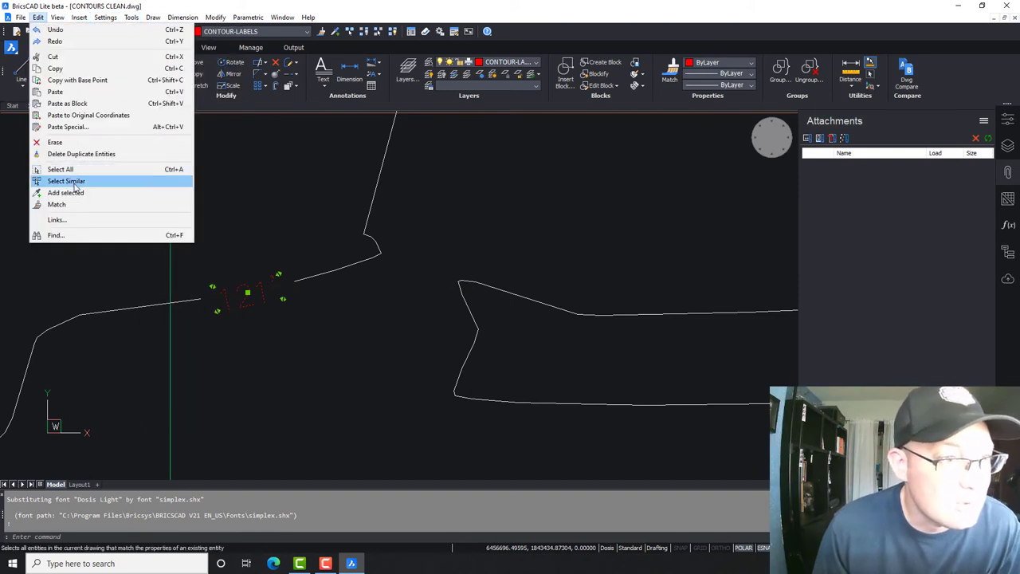
click(49, 180)
scroll(687, 233, down, 5)
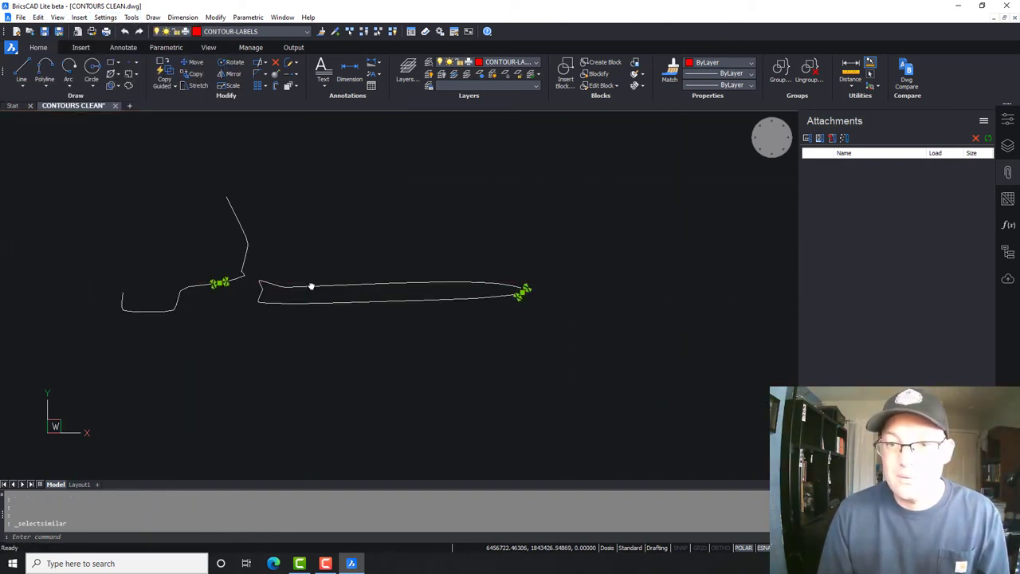
- Check the text style property of the selected contour labels and clear the selection
right_click(439, 200)
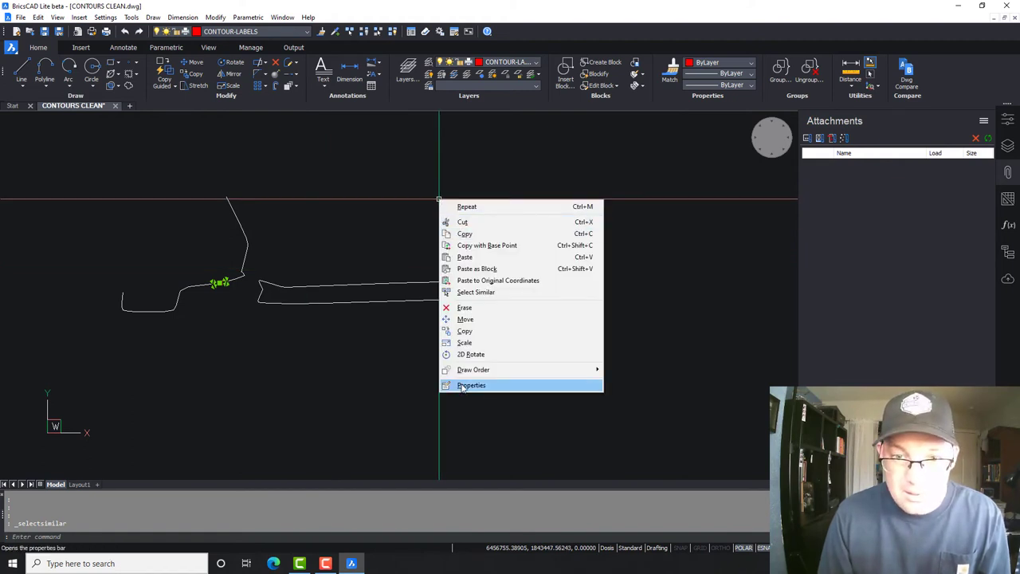
click(1008, 121)
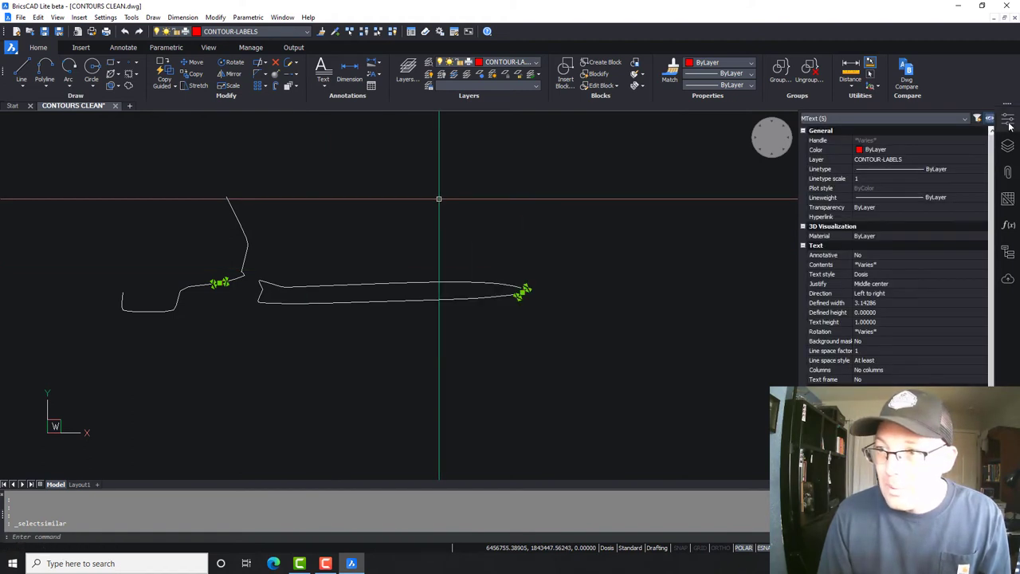
click(916, 274)
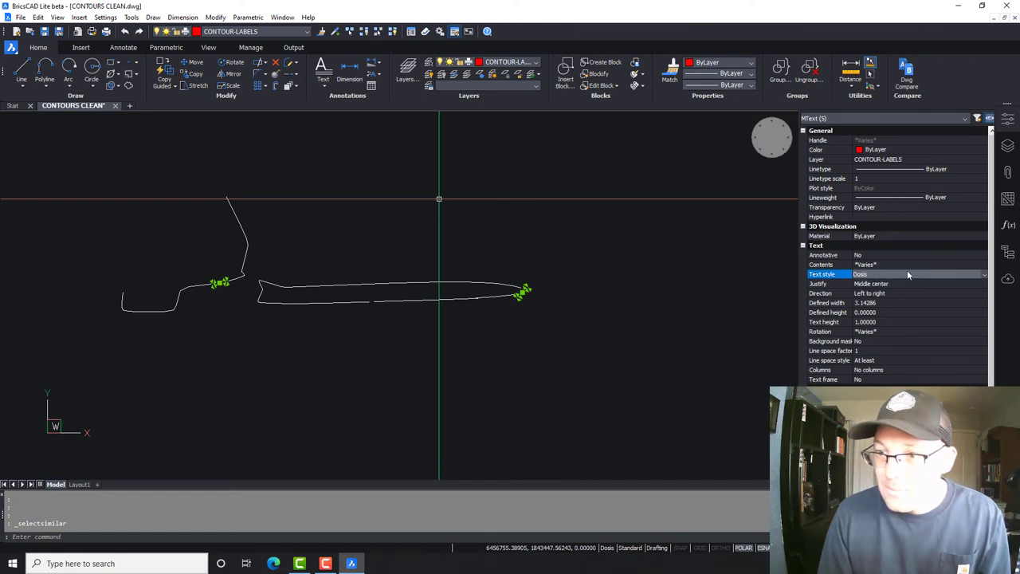
key(Escape)
key(Escape)
- Bring up the drawing's text styles and rename the Dosis style to Romans
text(s)
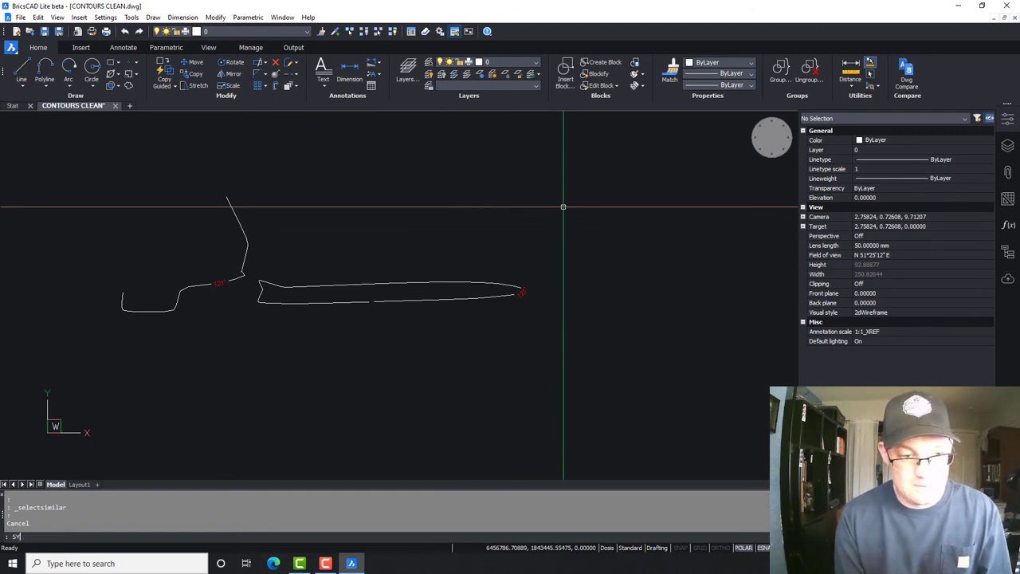
text(ty)
key(Return)
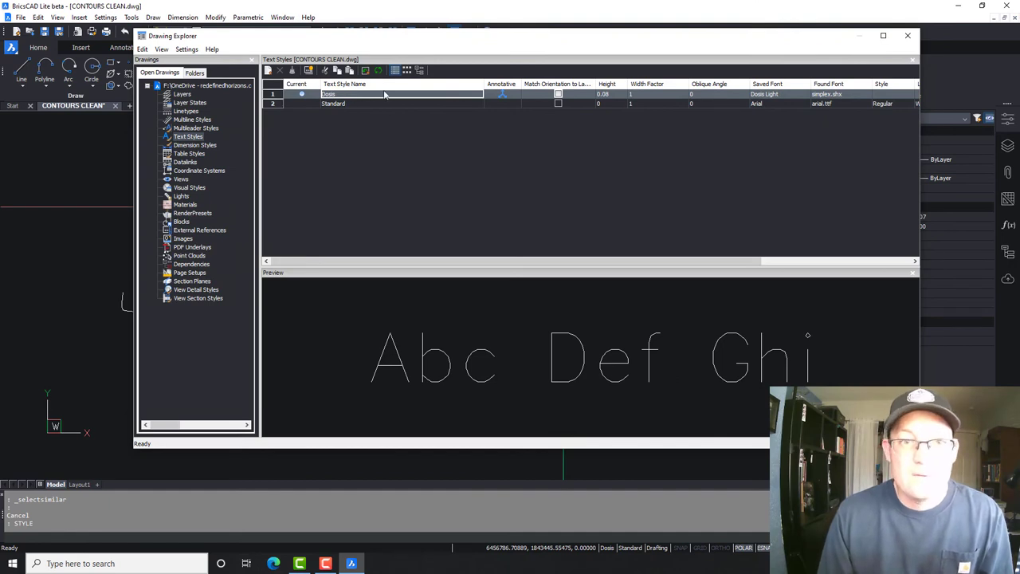
click(385, 95)
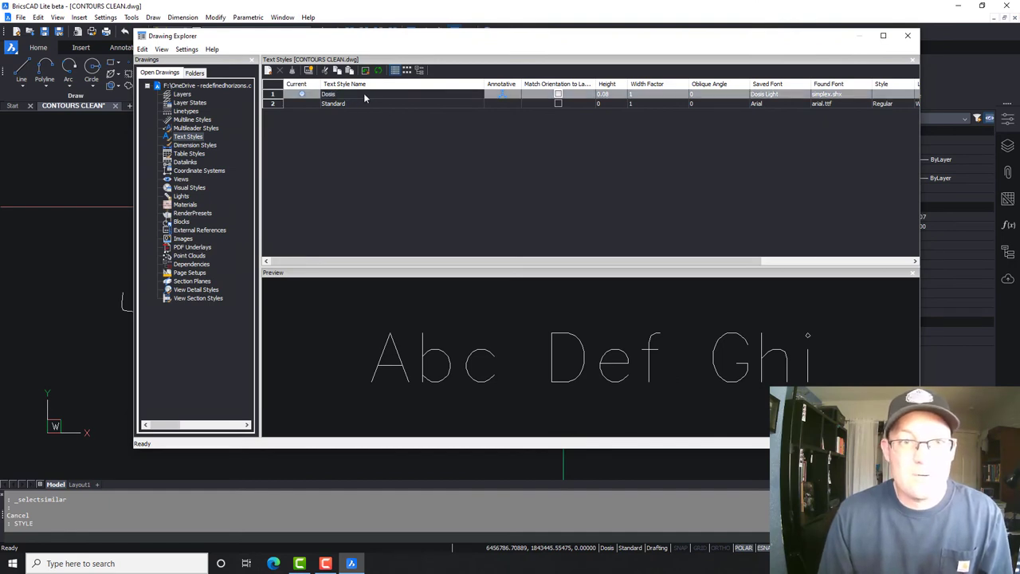
text(r)
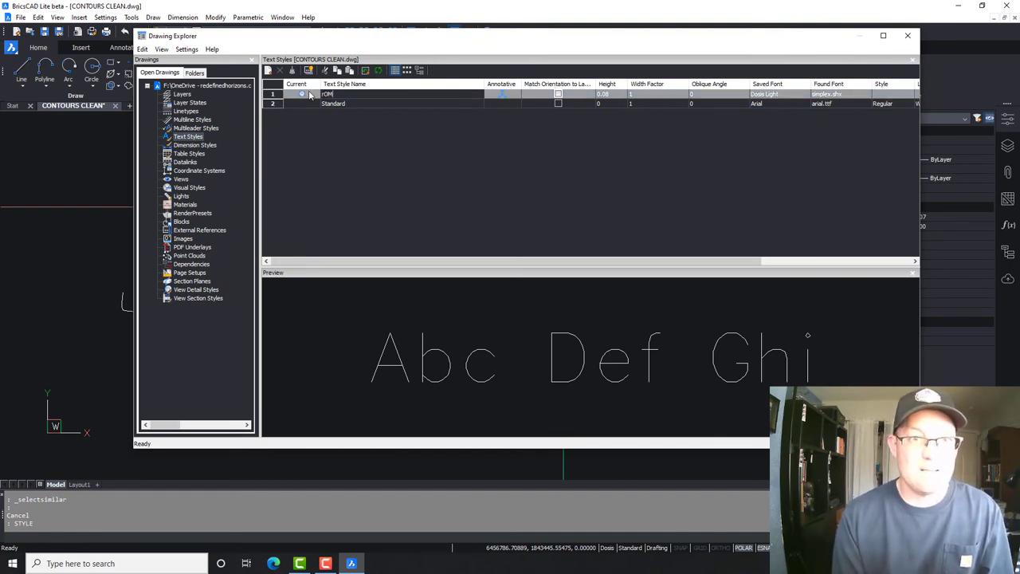
text(omans)
key(Return)
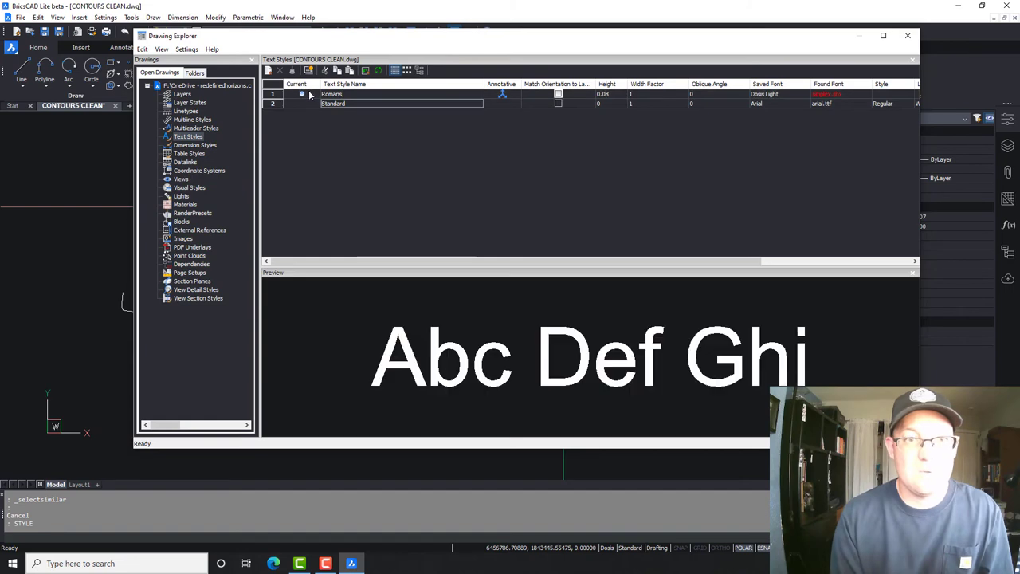
- Set the Romans text style's font to romans.shx
click(819, 96)
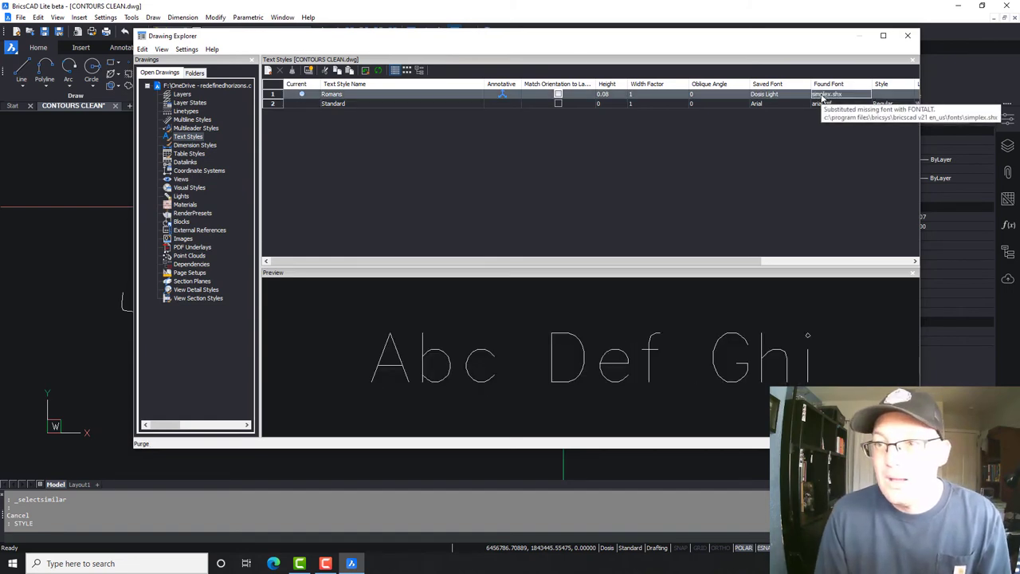
click(789, 96)
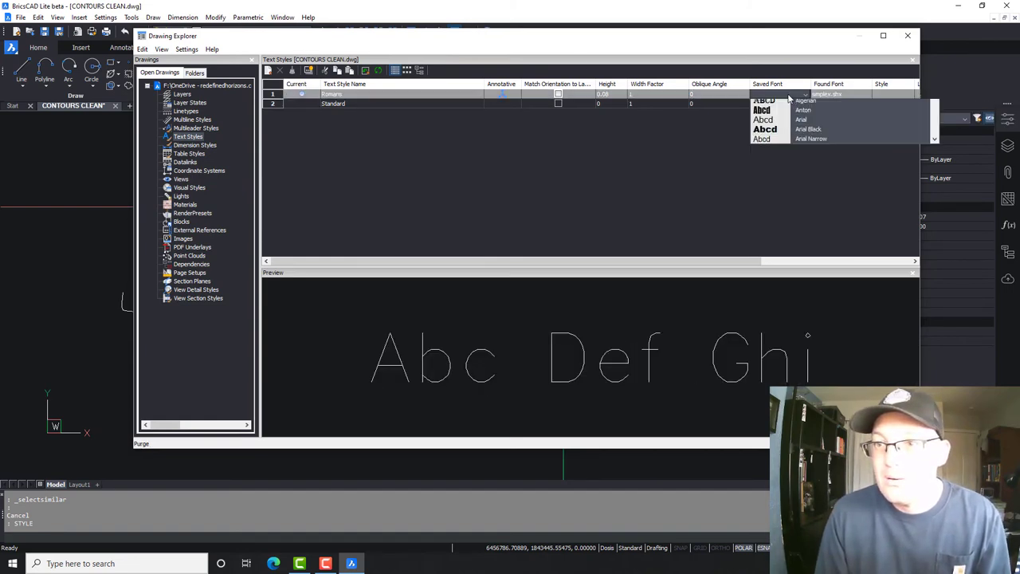
click(814, 219)
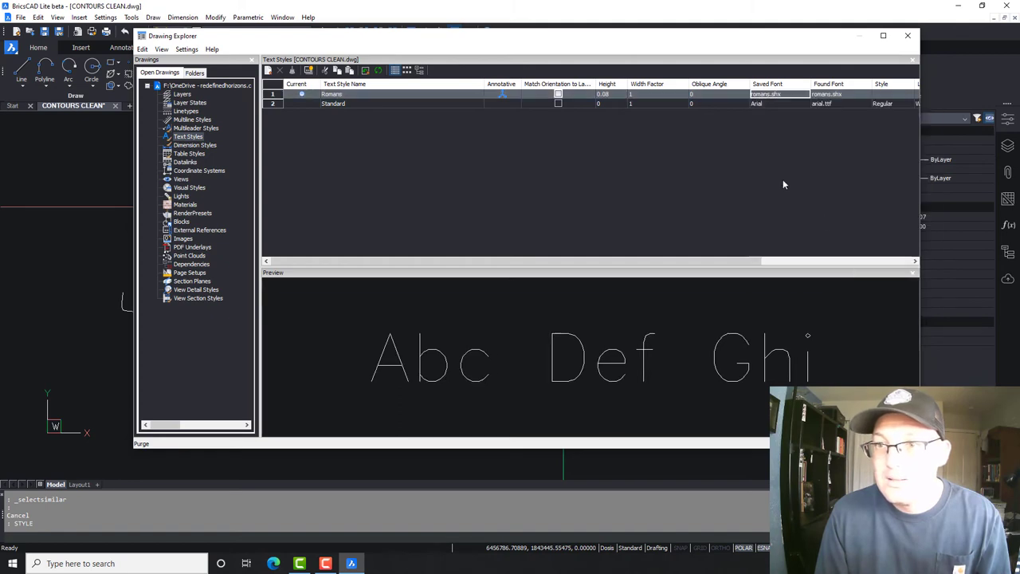
- Set the Romans text style's oblique angle to 15 and close the style settings
click(672, 103)
click(704, 97)
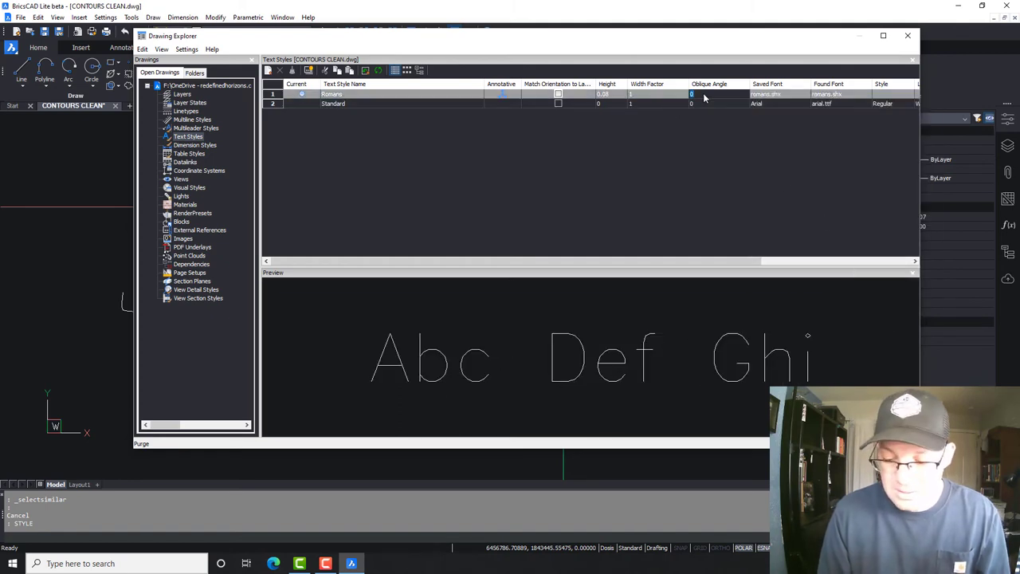
text(15)
key(Return)
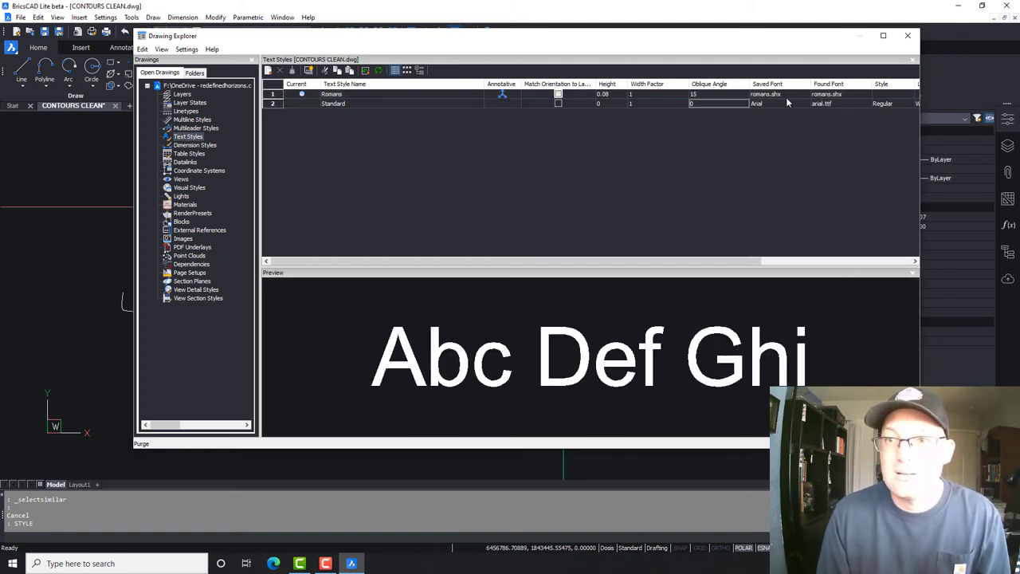
key(Up)
click(724, 103)
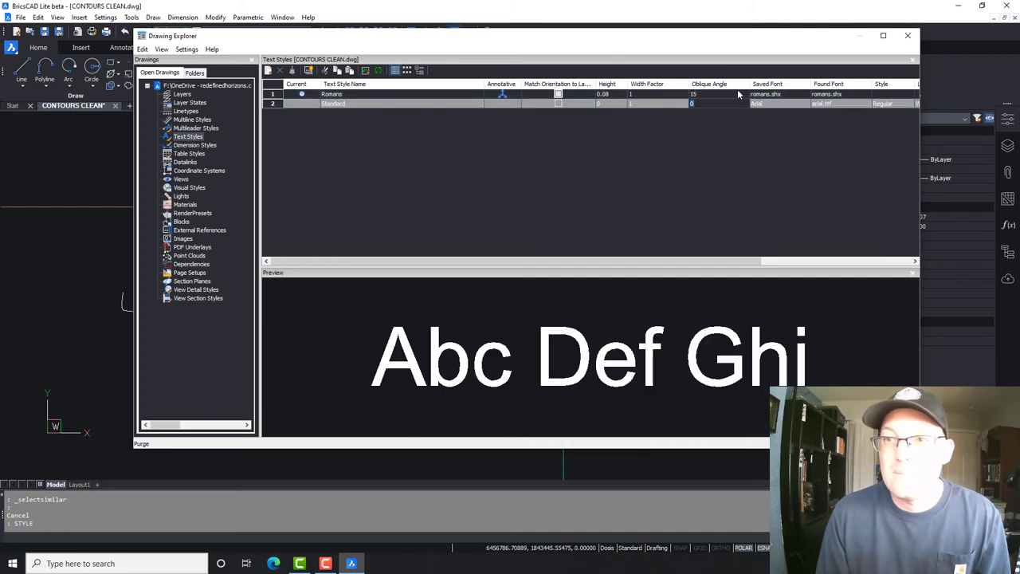
click(908, 35)
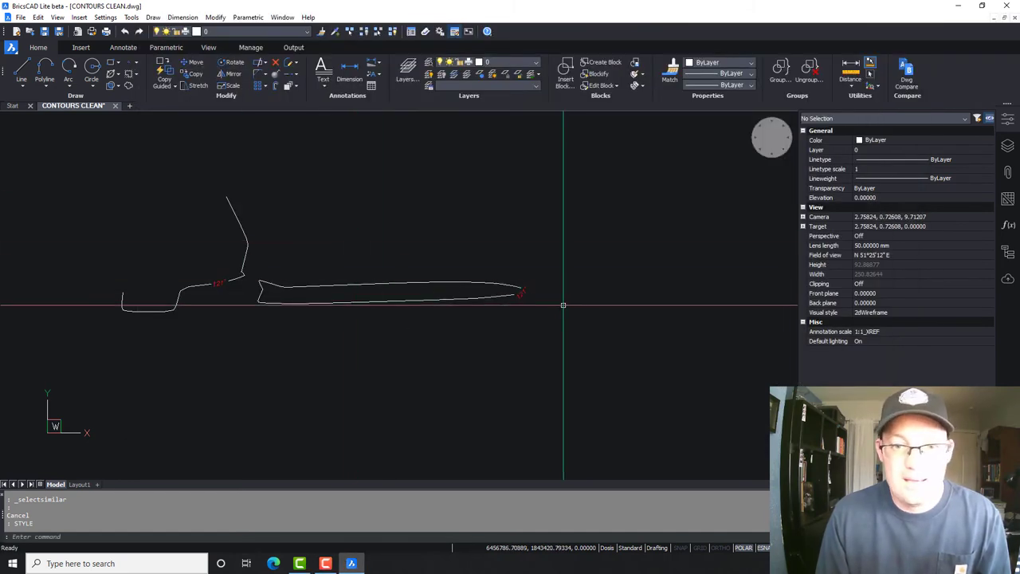
- Examine the restyled labels along the red and white contour lines throughout the drawing
scroll(531, 281, up, 3)
scroll(529, 283, down, 8)
middle_drag(470, 237, 457, 298)
scroll(565, 279, up, 6)
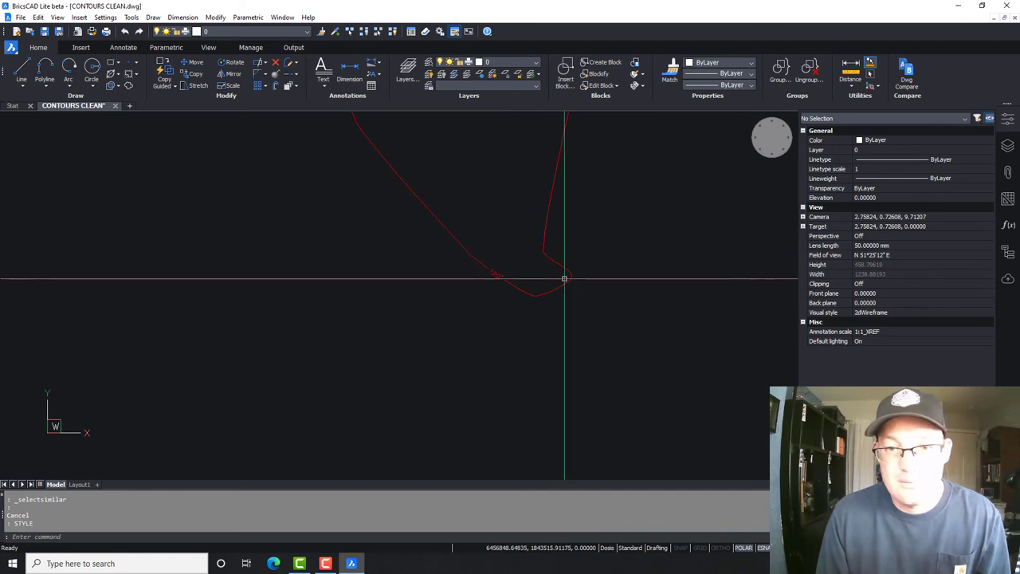
scroll(544, 289, down, 4)
middle_drag(342, 120, 524, 334)
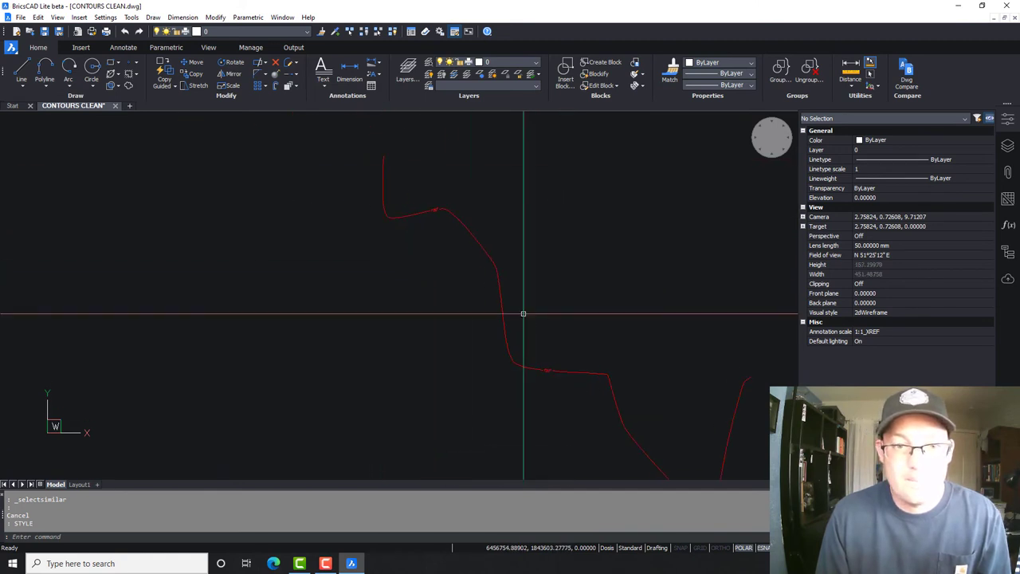
scroll(424, 219, down, 6)
scroll(401, 282, up, 4)
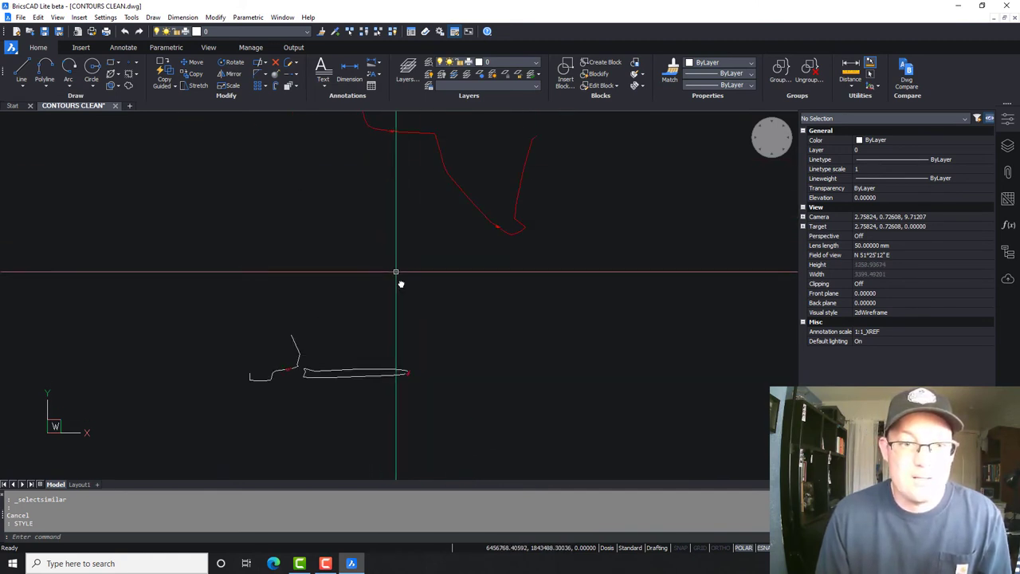
middle_drag(401, 282, 406, 364)
scroll(404, 351, down, 2)
scroll(403, 351, up, 2)
scroll(404, 351, down, 1)
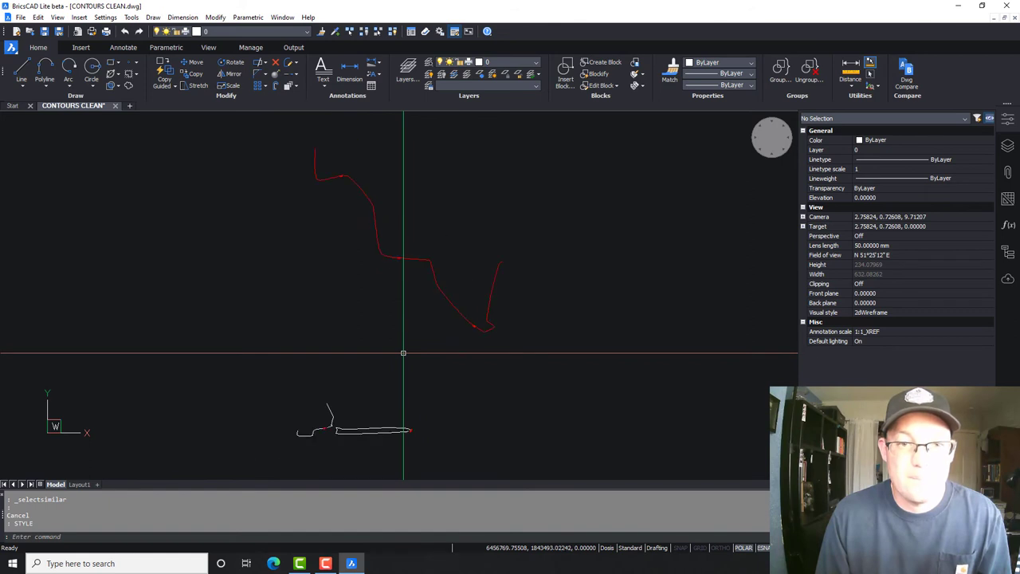
- Save the CONTOURS CLEAN drawing with its full extents in view and close it
middle_click(403, 351)
middle_click(404, 351)
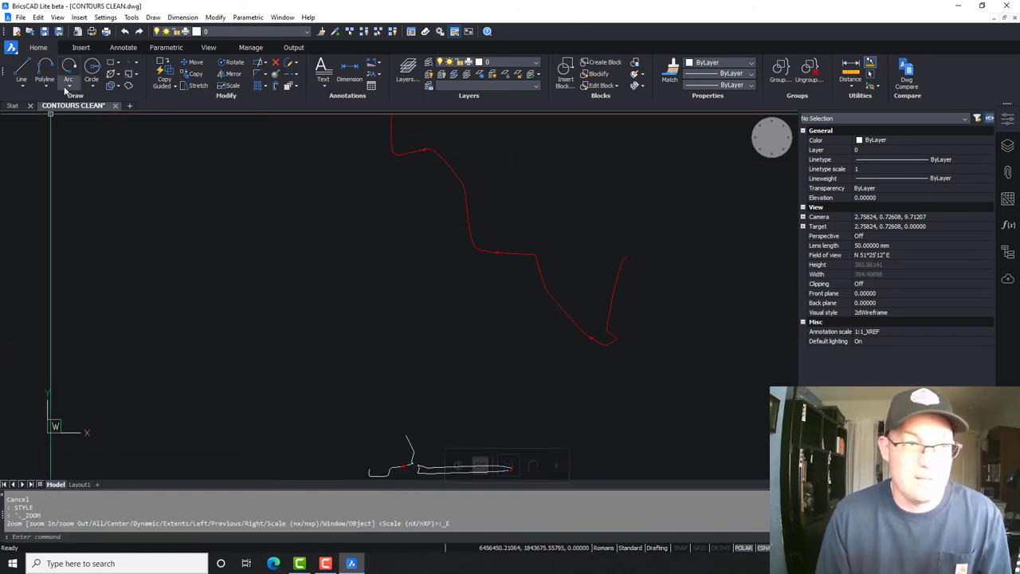
click(44, 32)
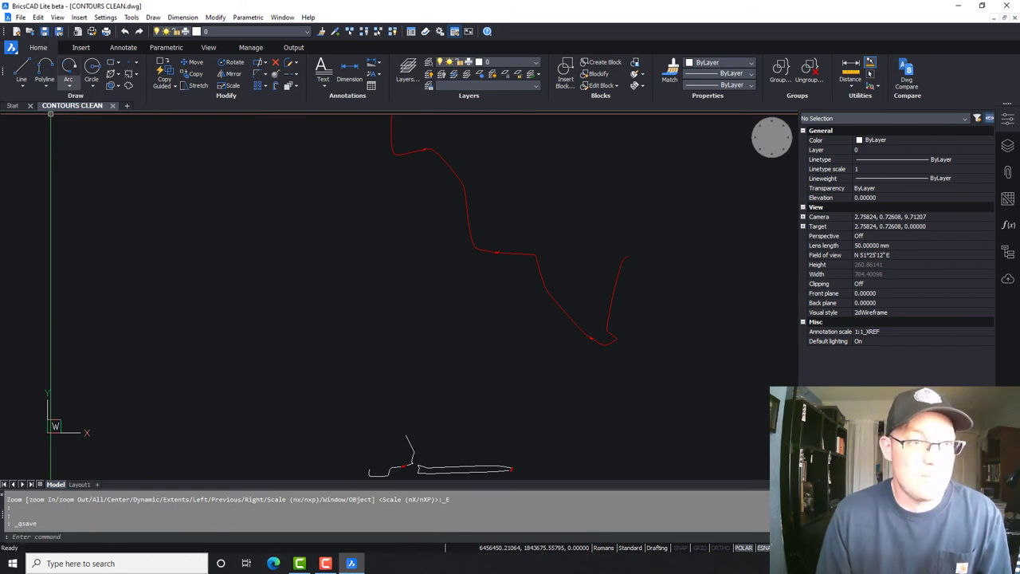
click(113, 106)
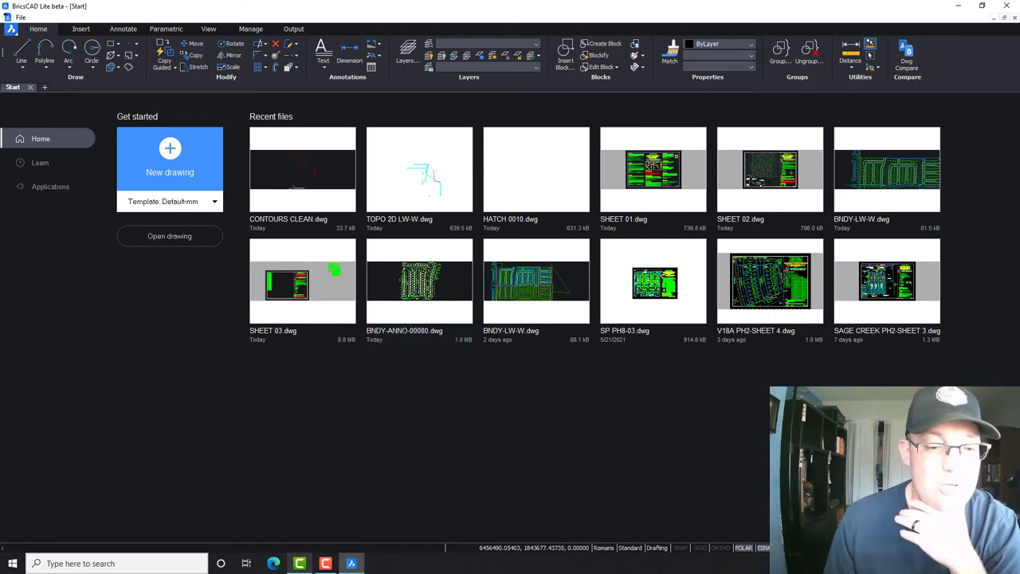
mouse_move(308, 566)
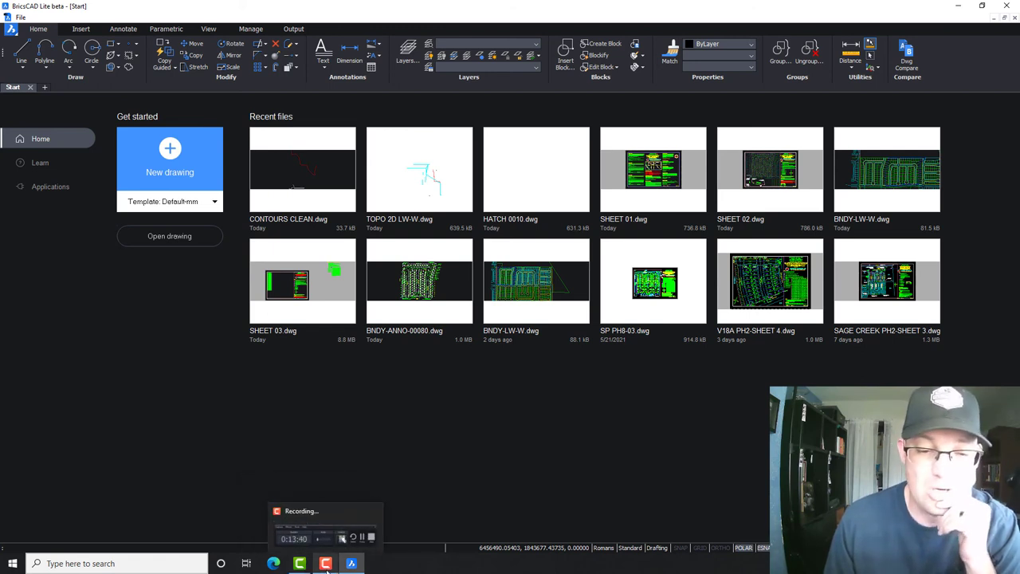
click(327, 564)
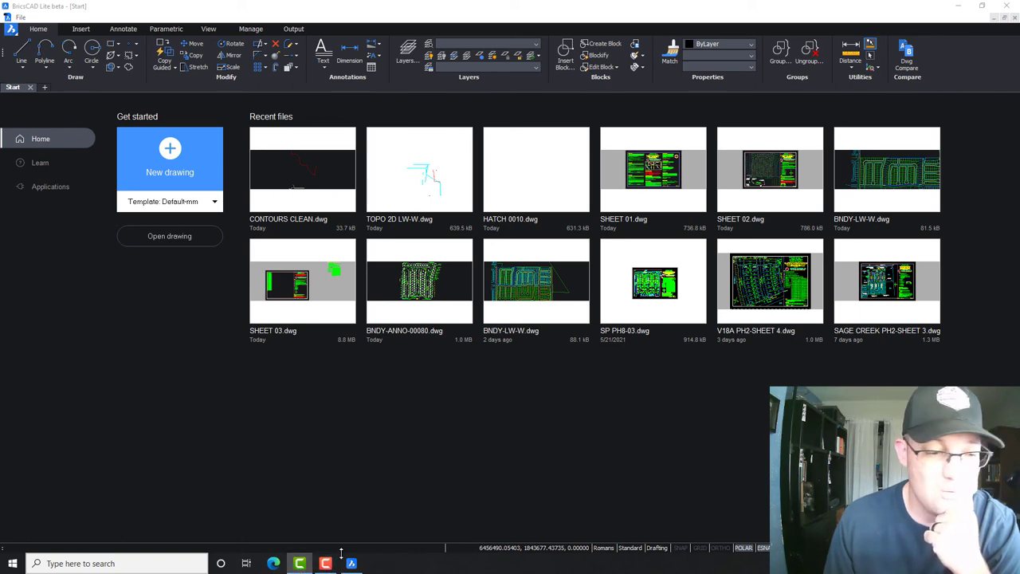
mouse_move(300, 563)
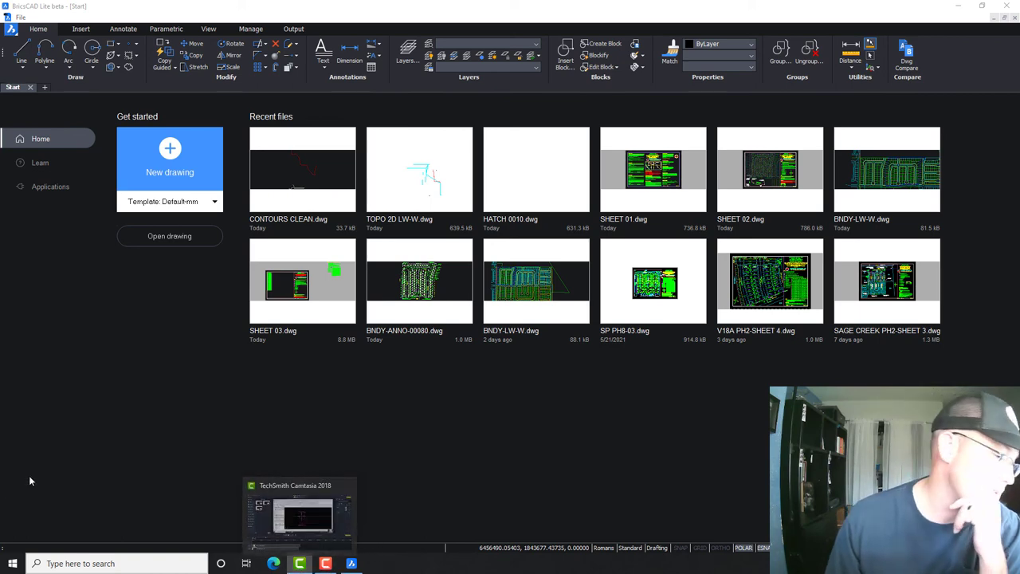